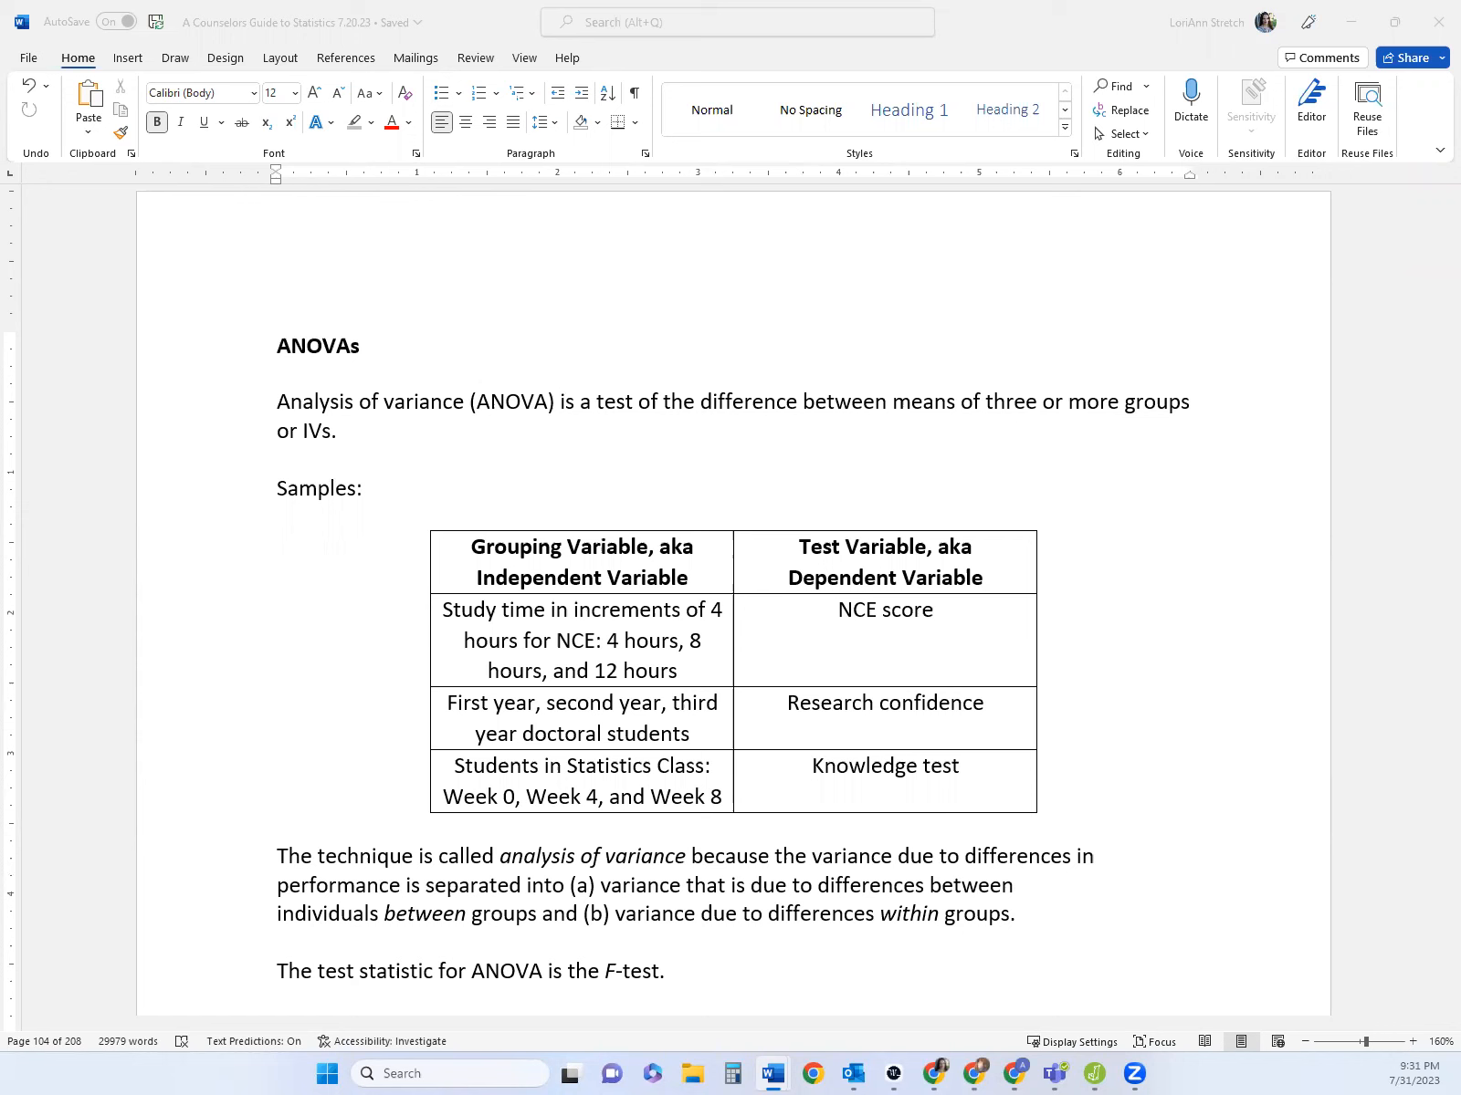
# - Insert two blank lines before the "When to use an ANOVA" heading to push it onto the next page
pyautogui.scroll(-3, 709, 769)
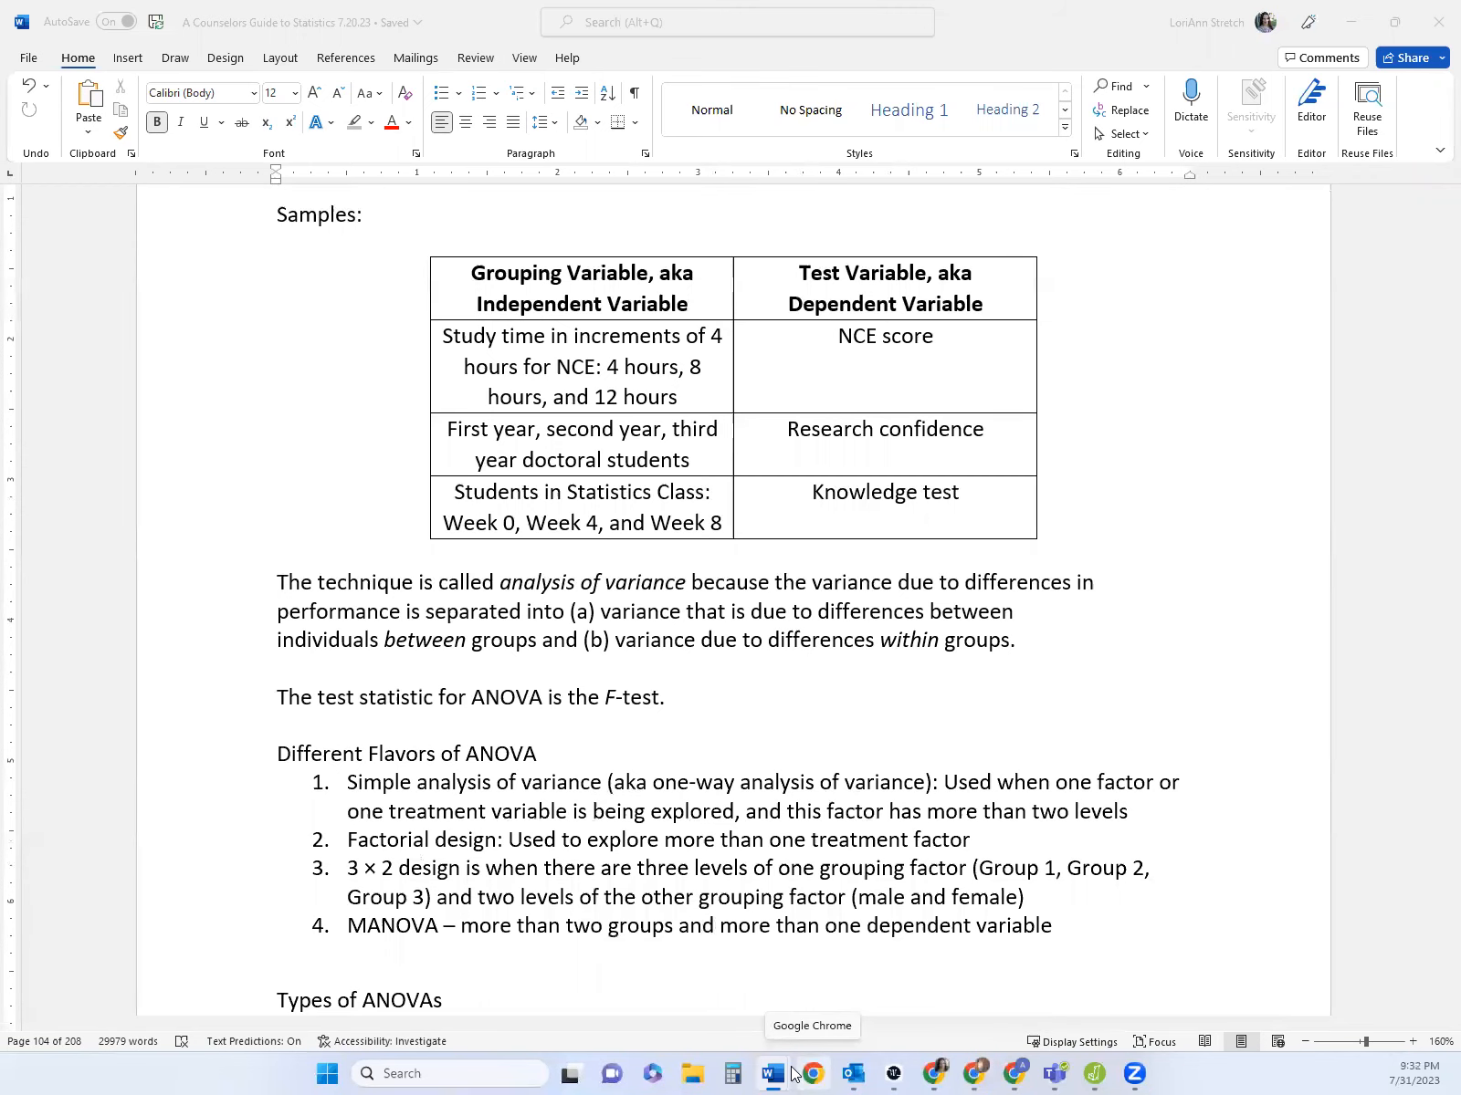
pyautogui.scroll(-5, 658, 769)
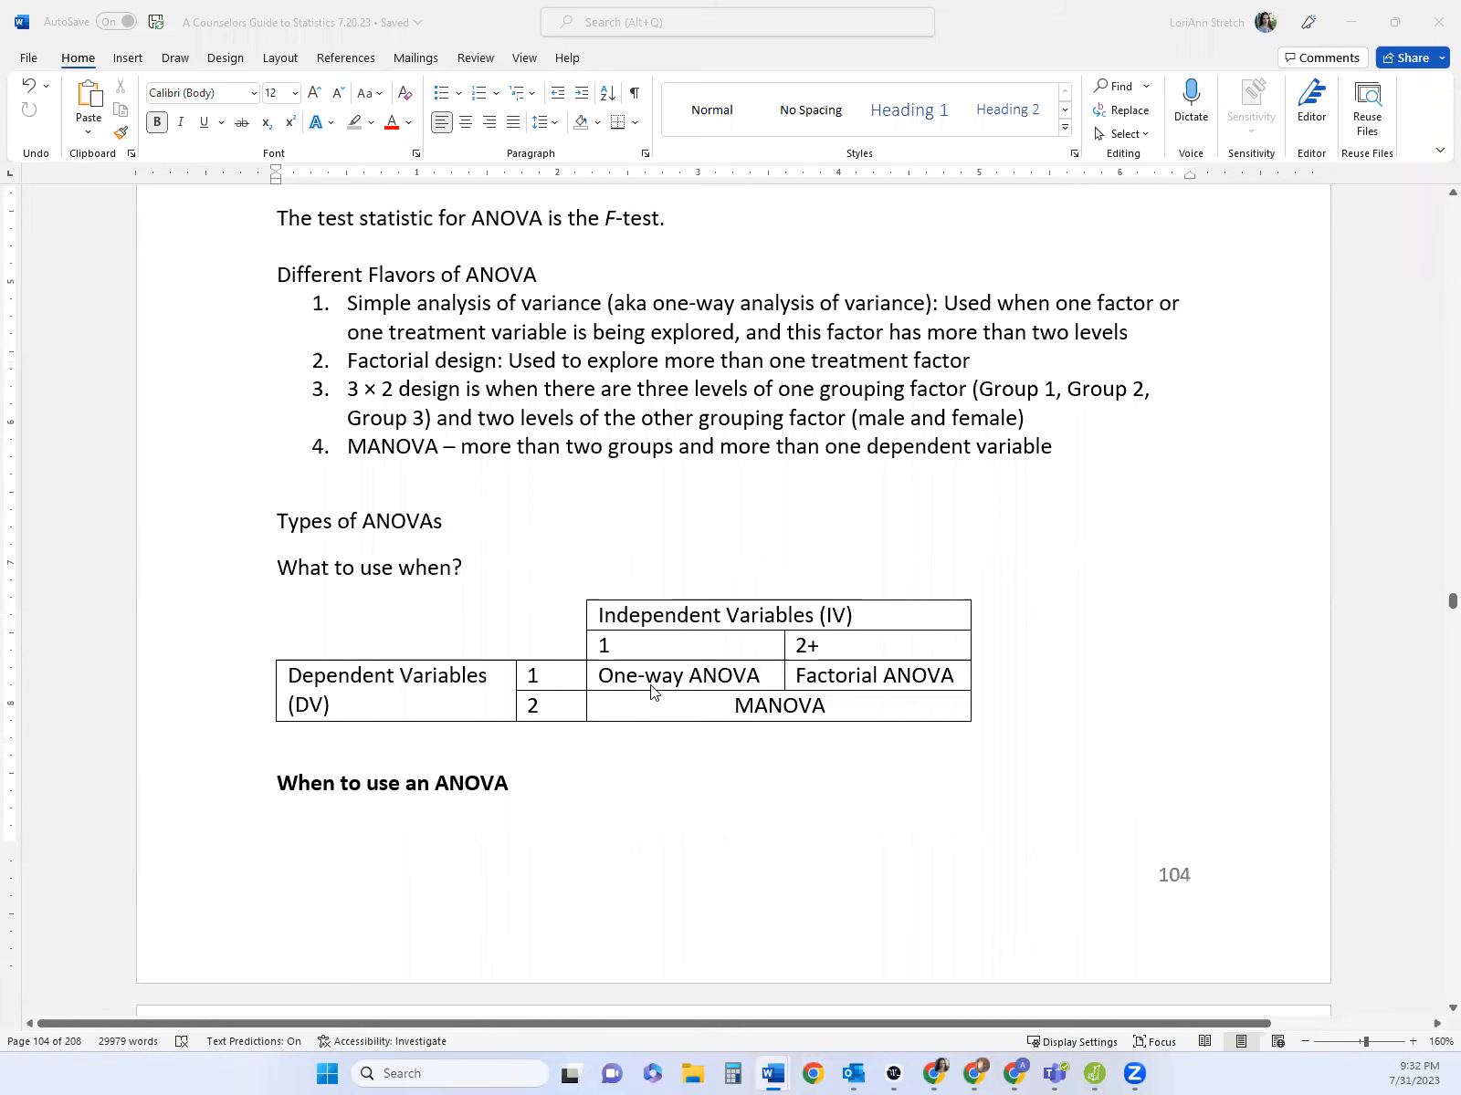
pyautogui.click(278, 786)
pyautogui.press('Return')
pyautogui.press('Return')
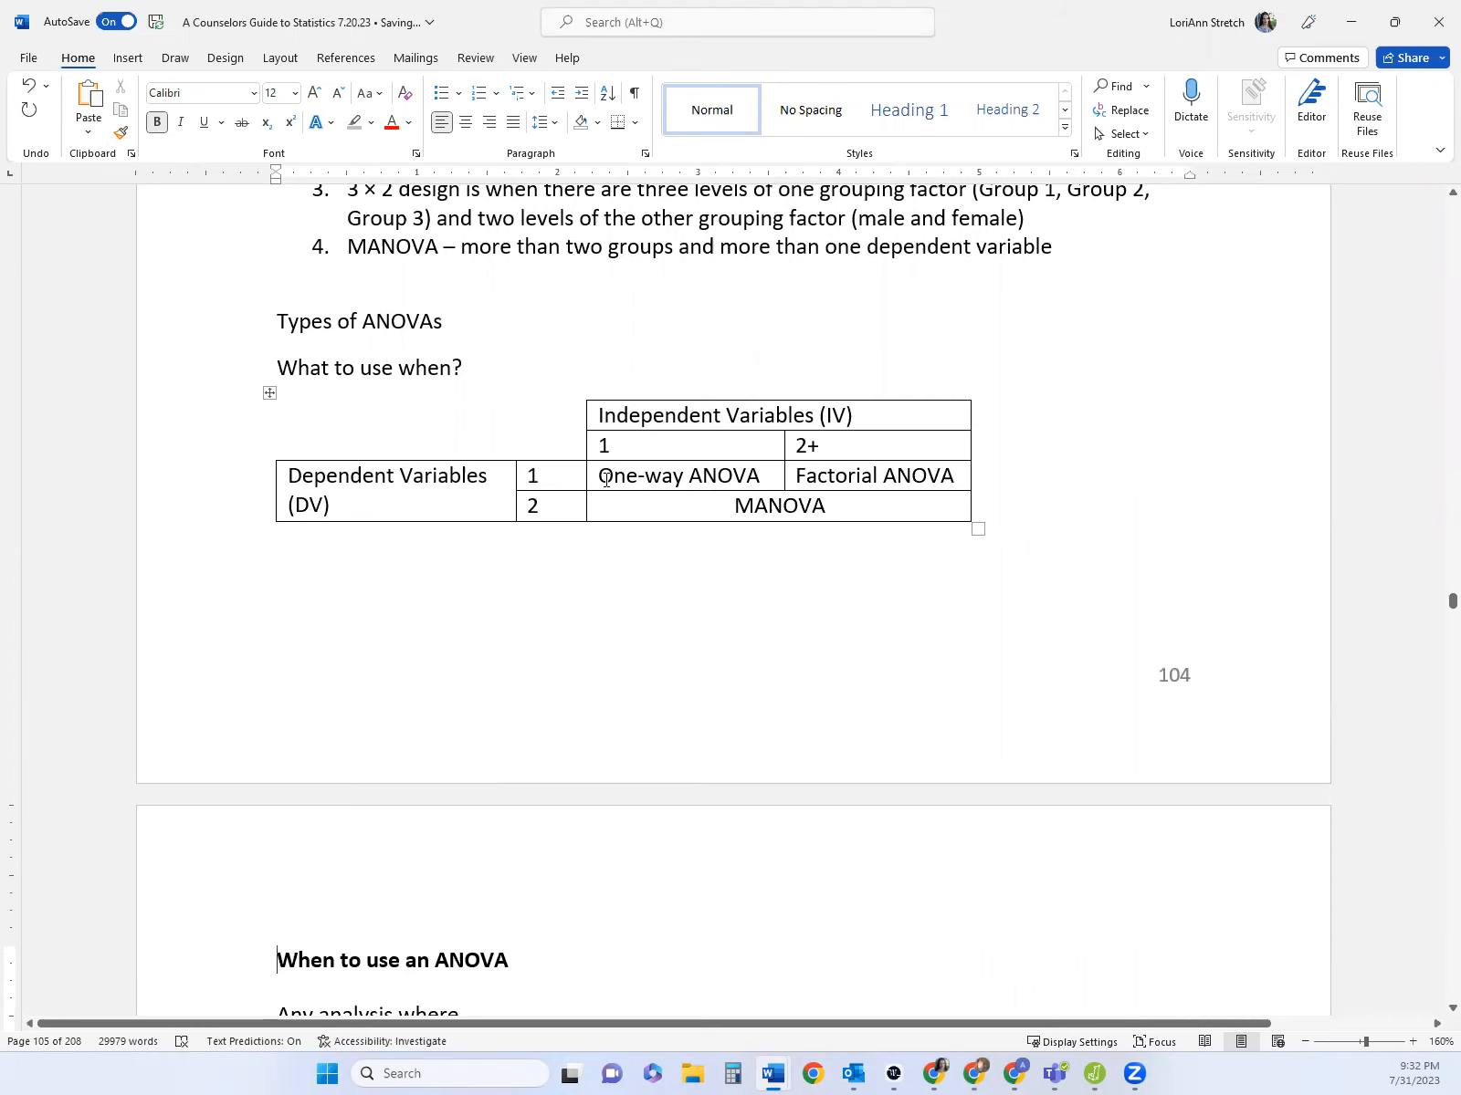
# - Review the ANOVA notes from the One-way ANOVA table cell through the formula and assumptions to the noodle thickness example
pyautogui.moveTo(603, 475); pyautogui.dragTo(730, 484)
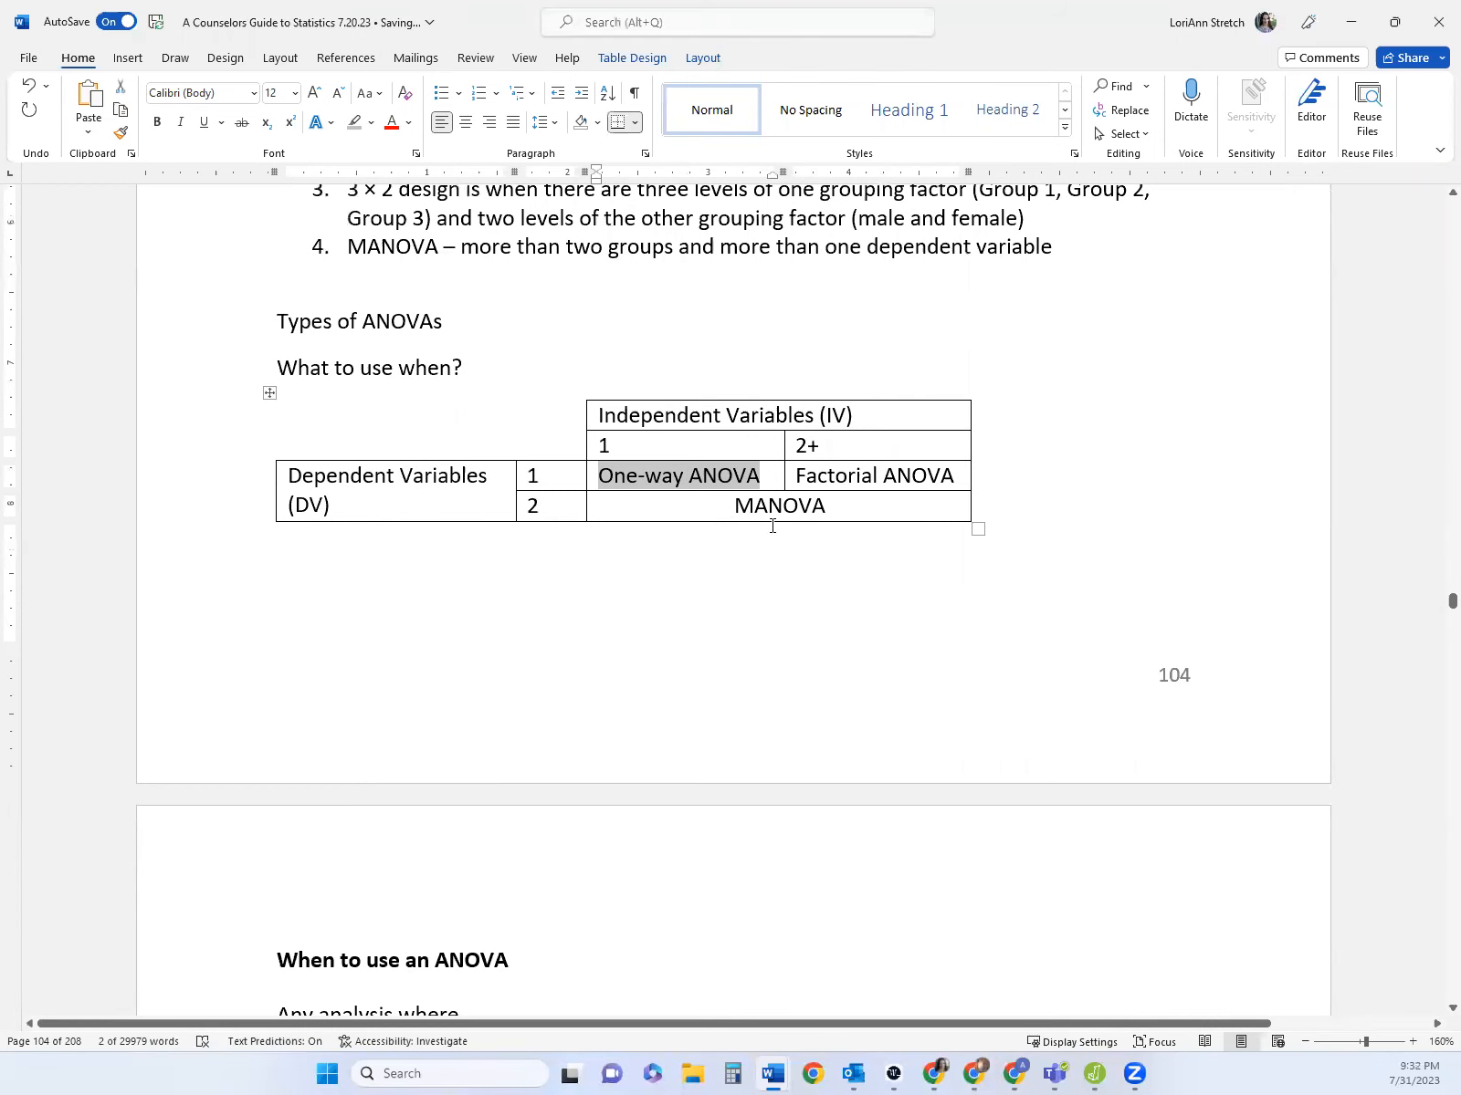
pyautogui.scroll(-3, 772, 542)
pyautogui.scroll(-5, 773, 543)
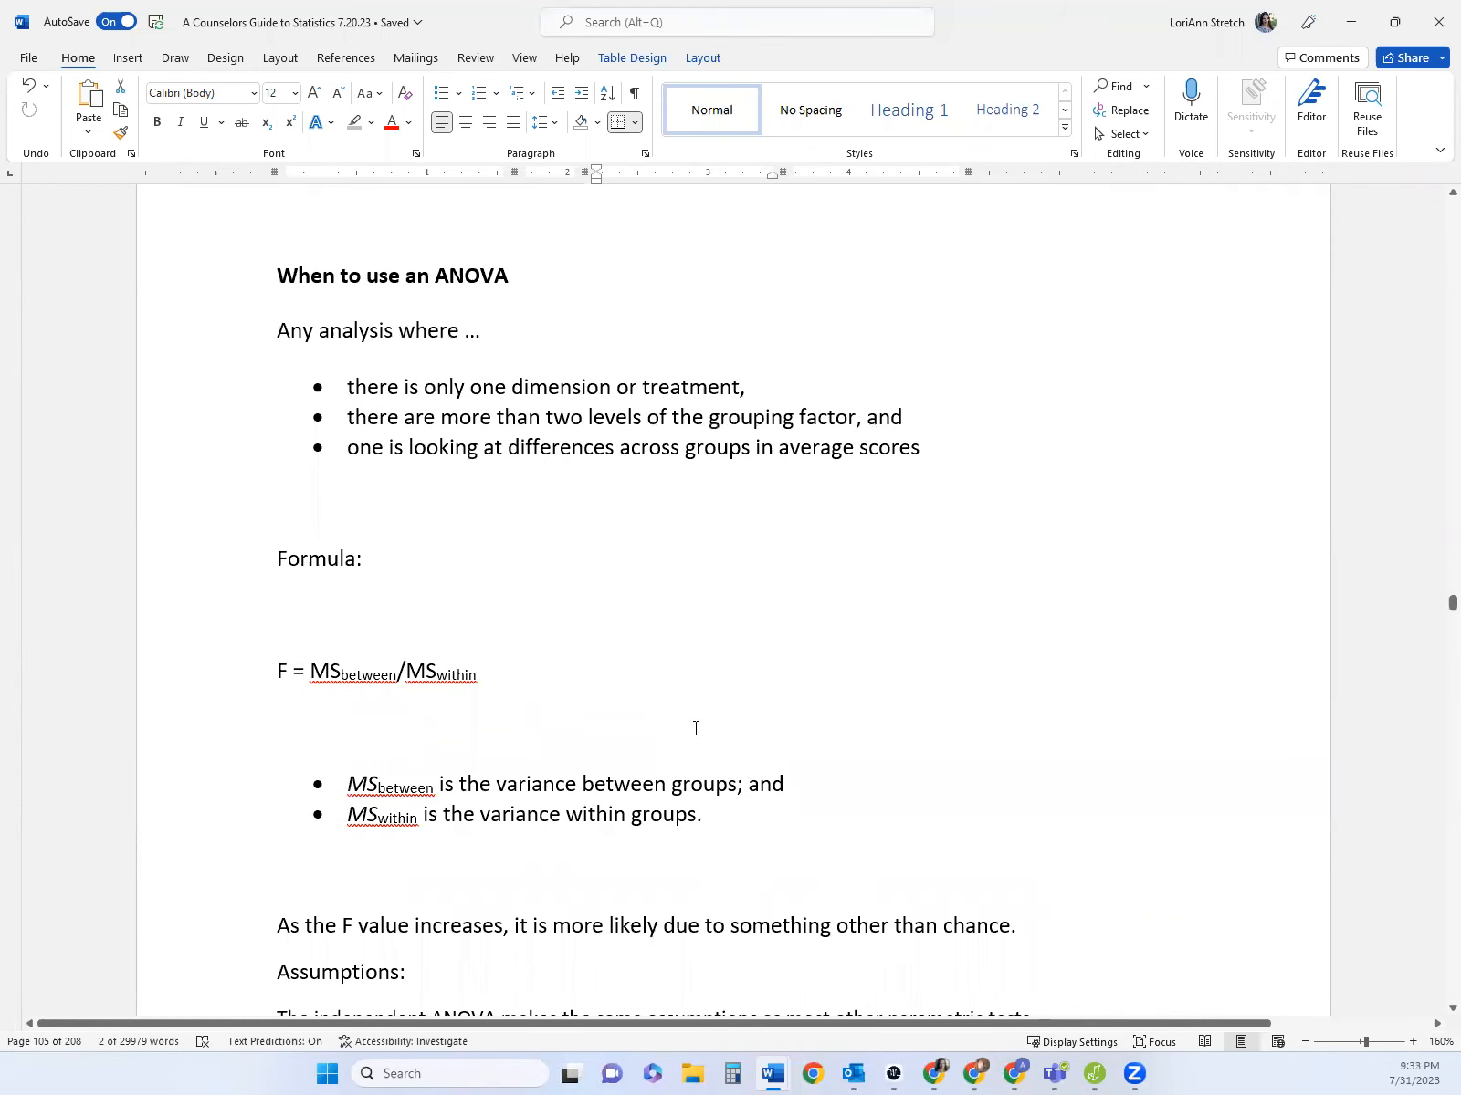
pyautogui.scroll(-5, 696, 727)
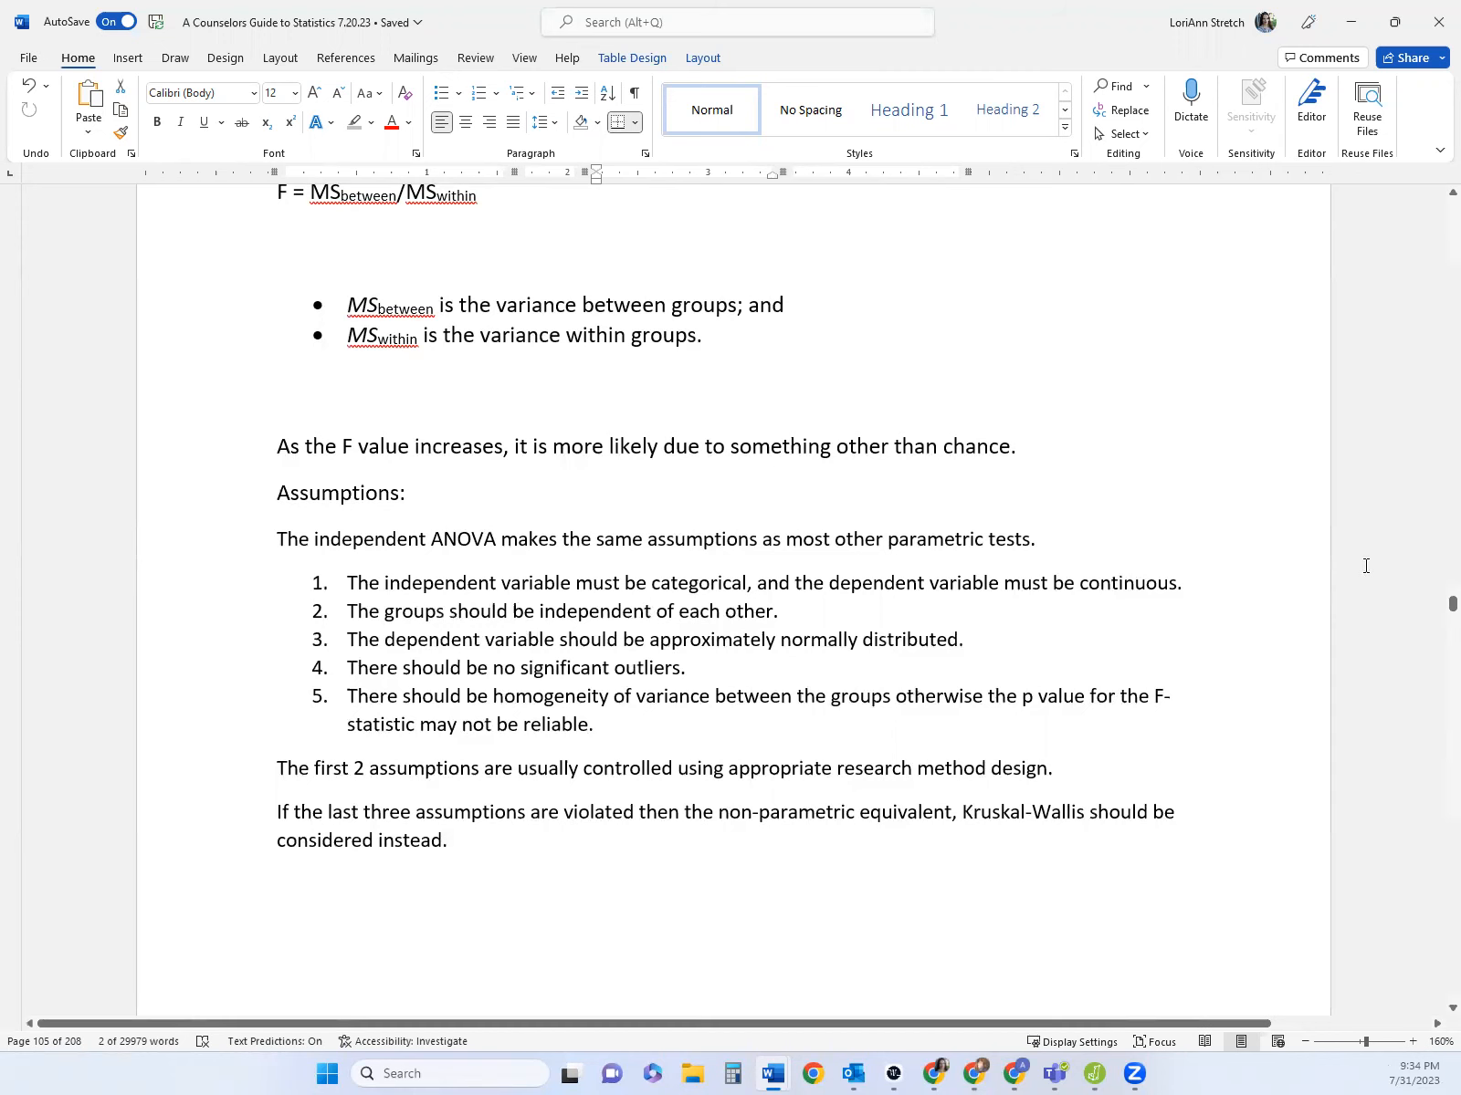
pyautogui.scroll(-1, 779, 737)
pyautogui.scroll(-7, 780, 738)
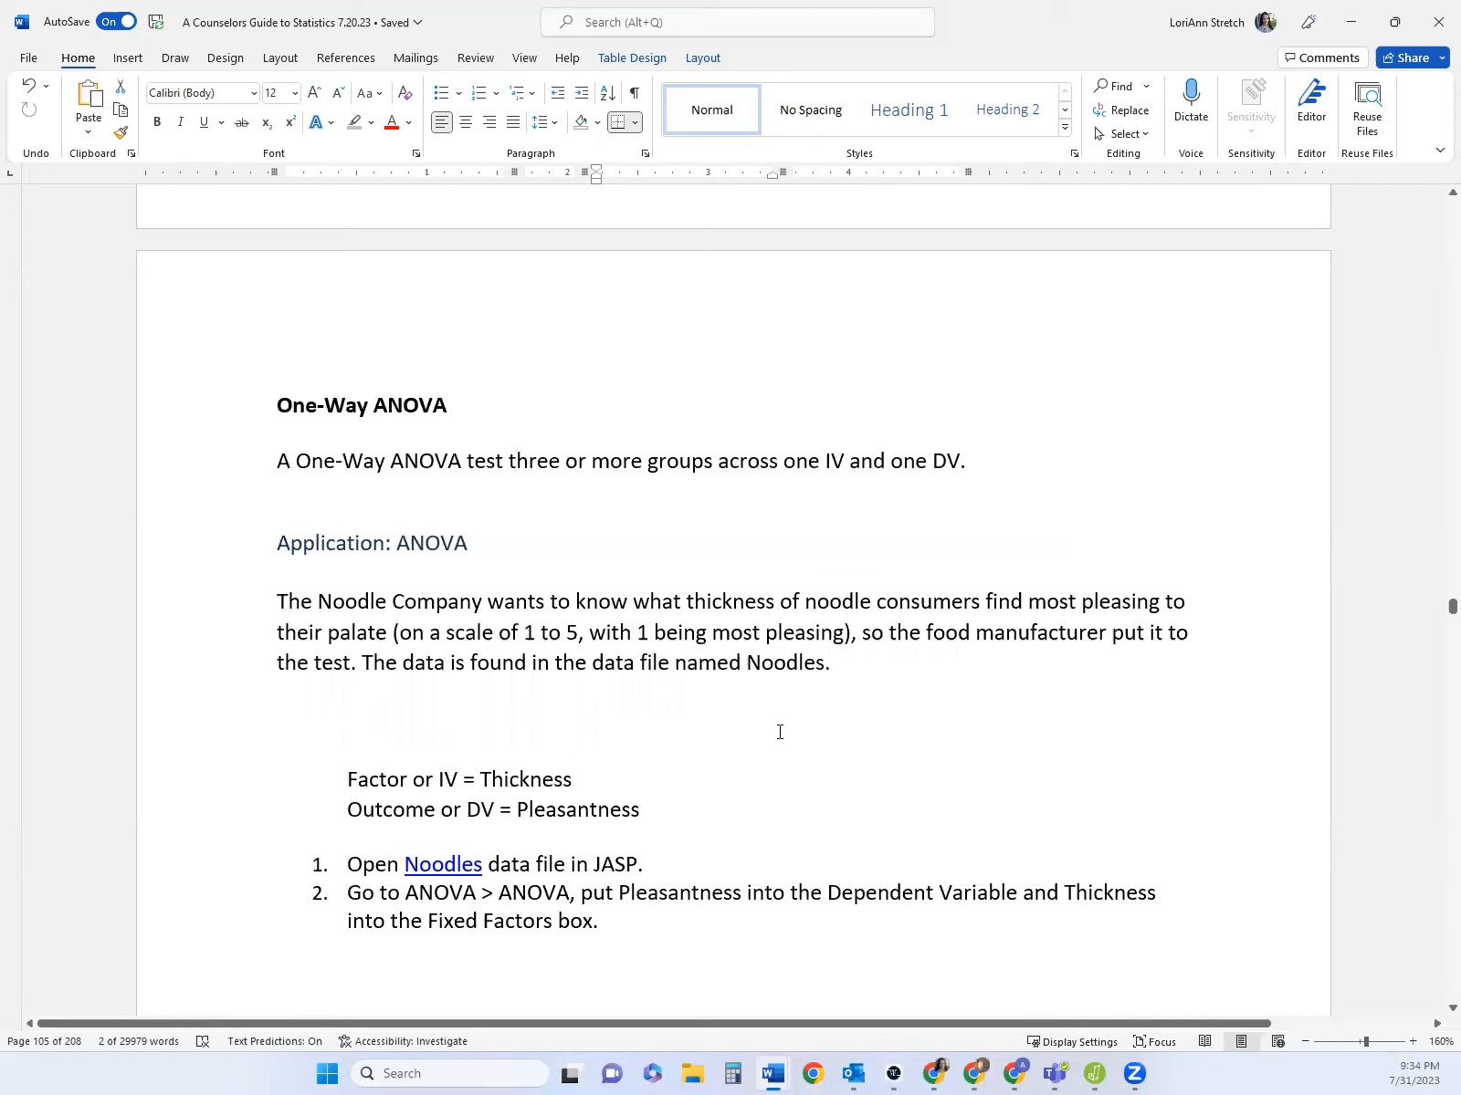
pyautogui.scroll(-1, 789, 809)
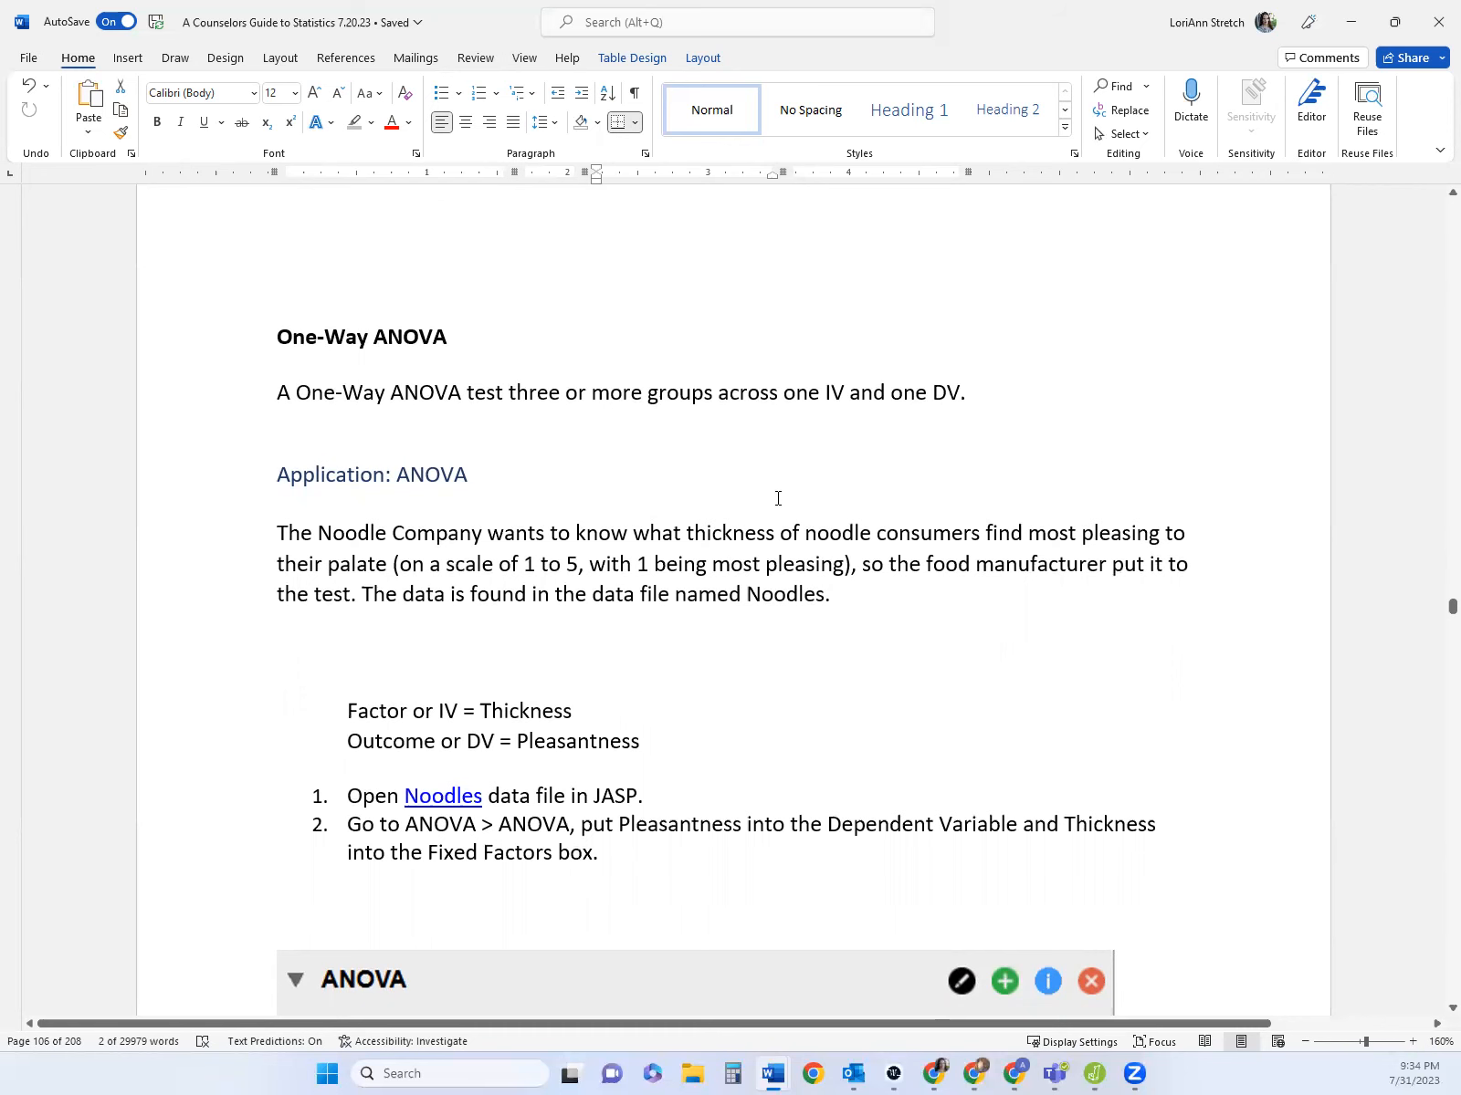
pyautogui.scroll(-1, 778, 497)
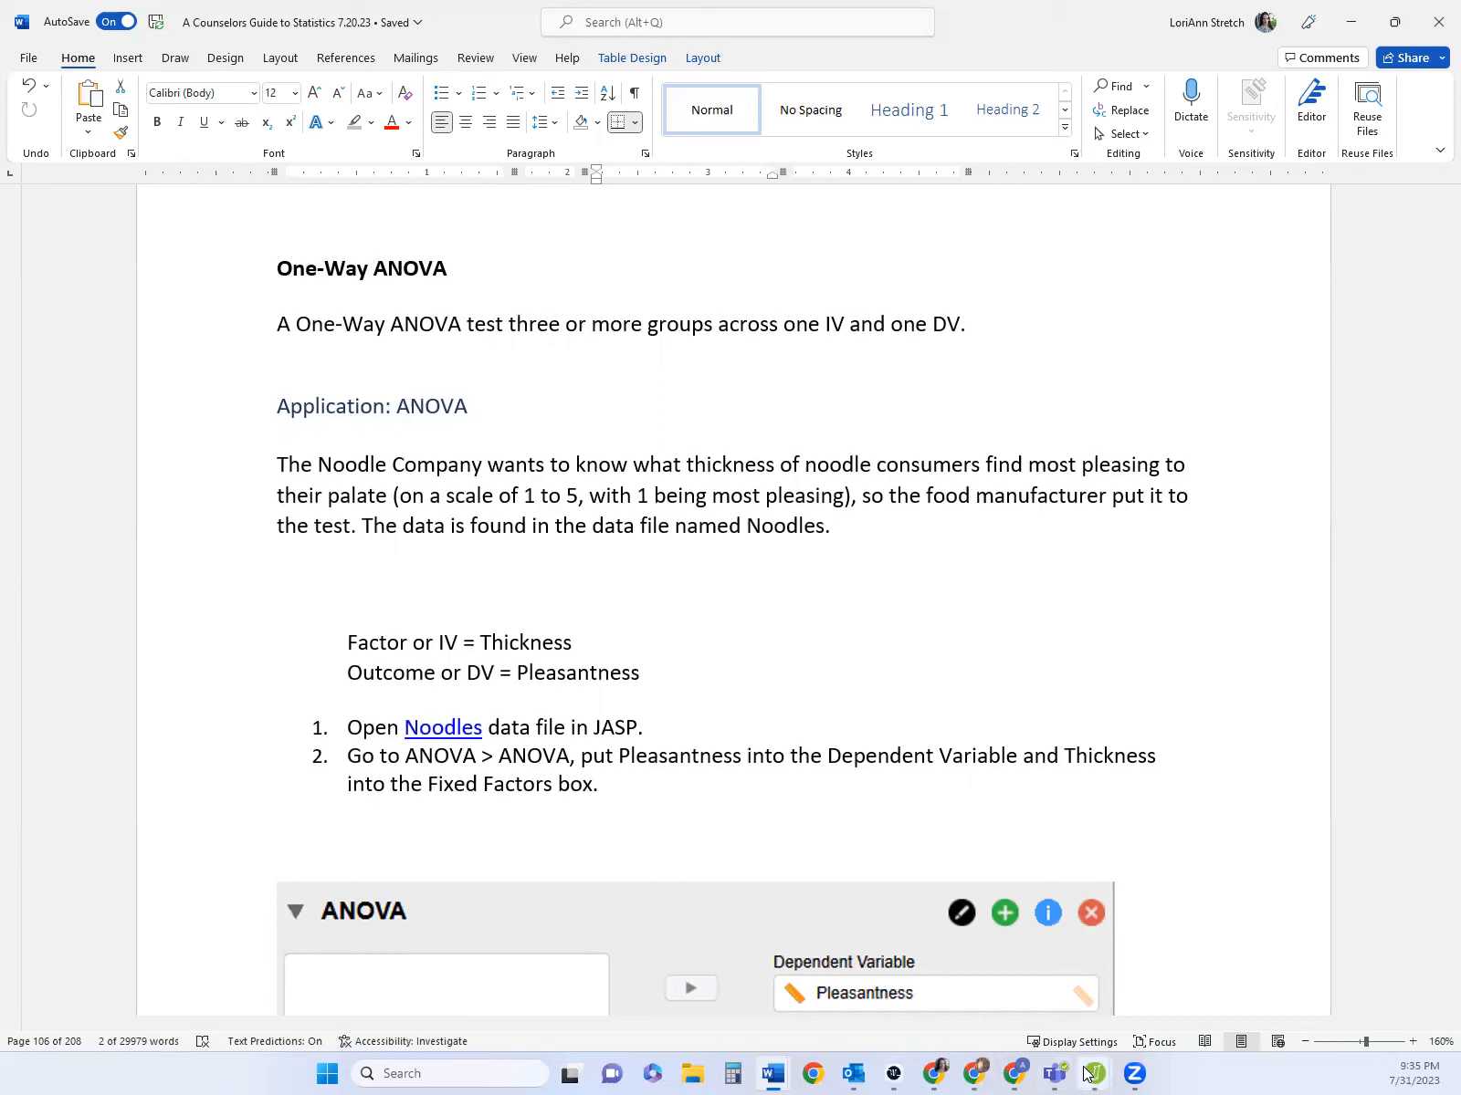
# - Switch to JASP with the Noodles data file and set the Thickness variable's measurement level to Nominal
pyautogui.moveTo(1086, 1075)
pyautogui.click(1055, 977)
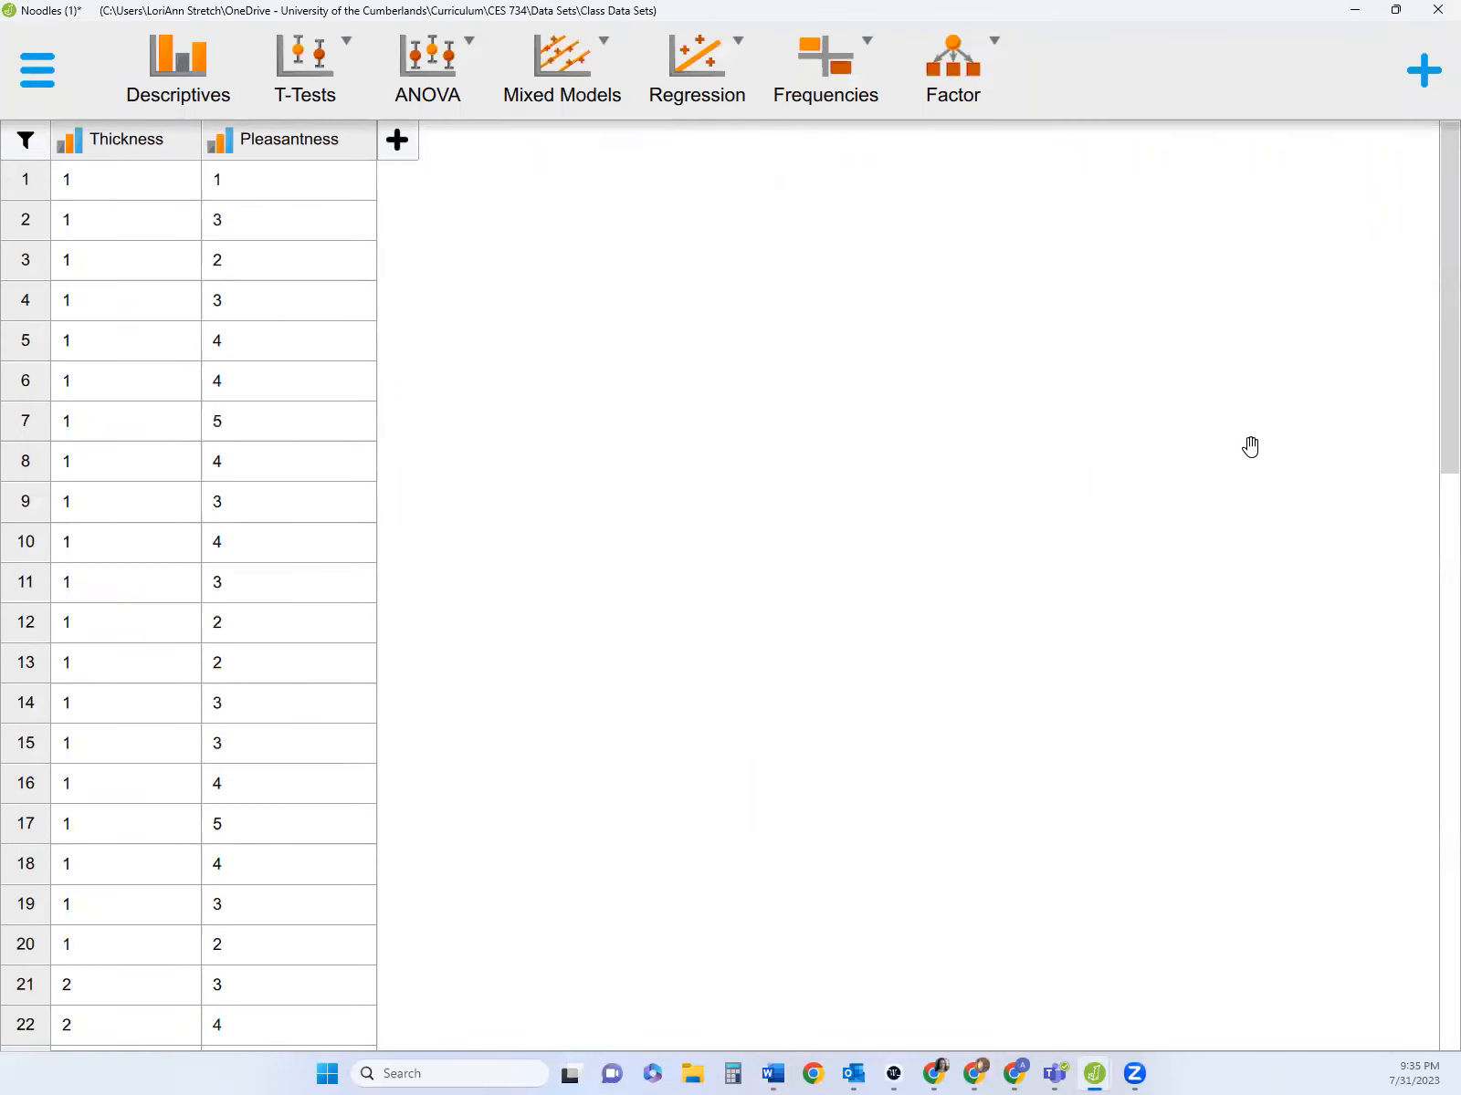
pyautogui.click(66, 151)
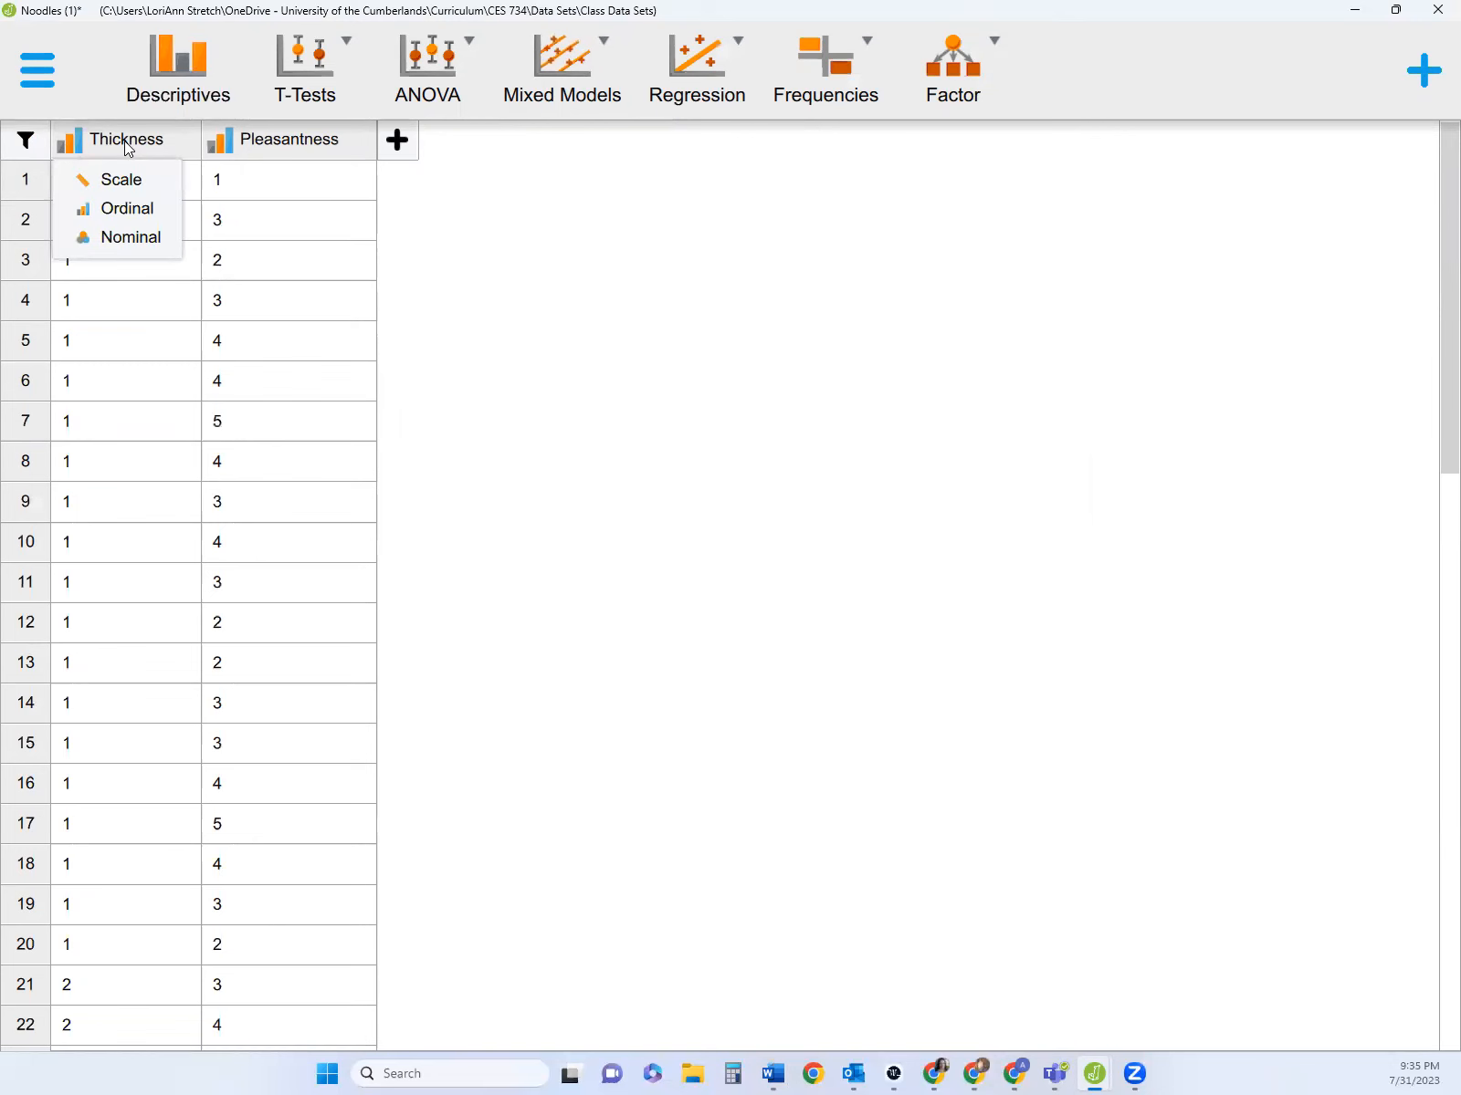
pyautogui.click(129, 237)
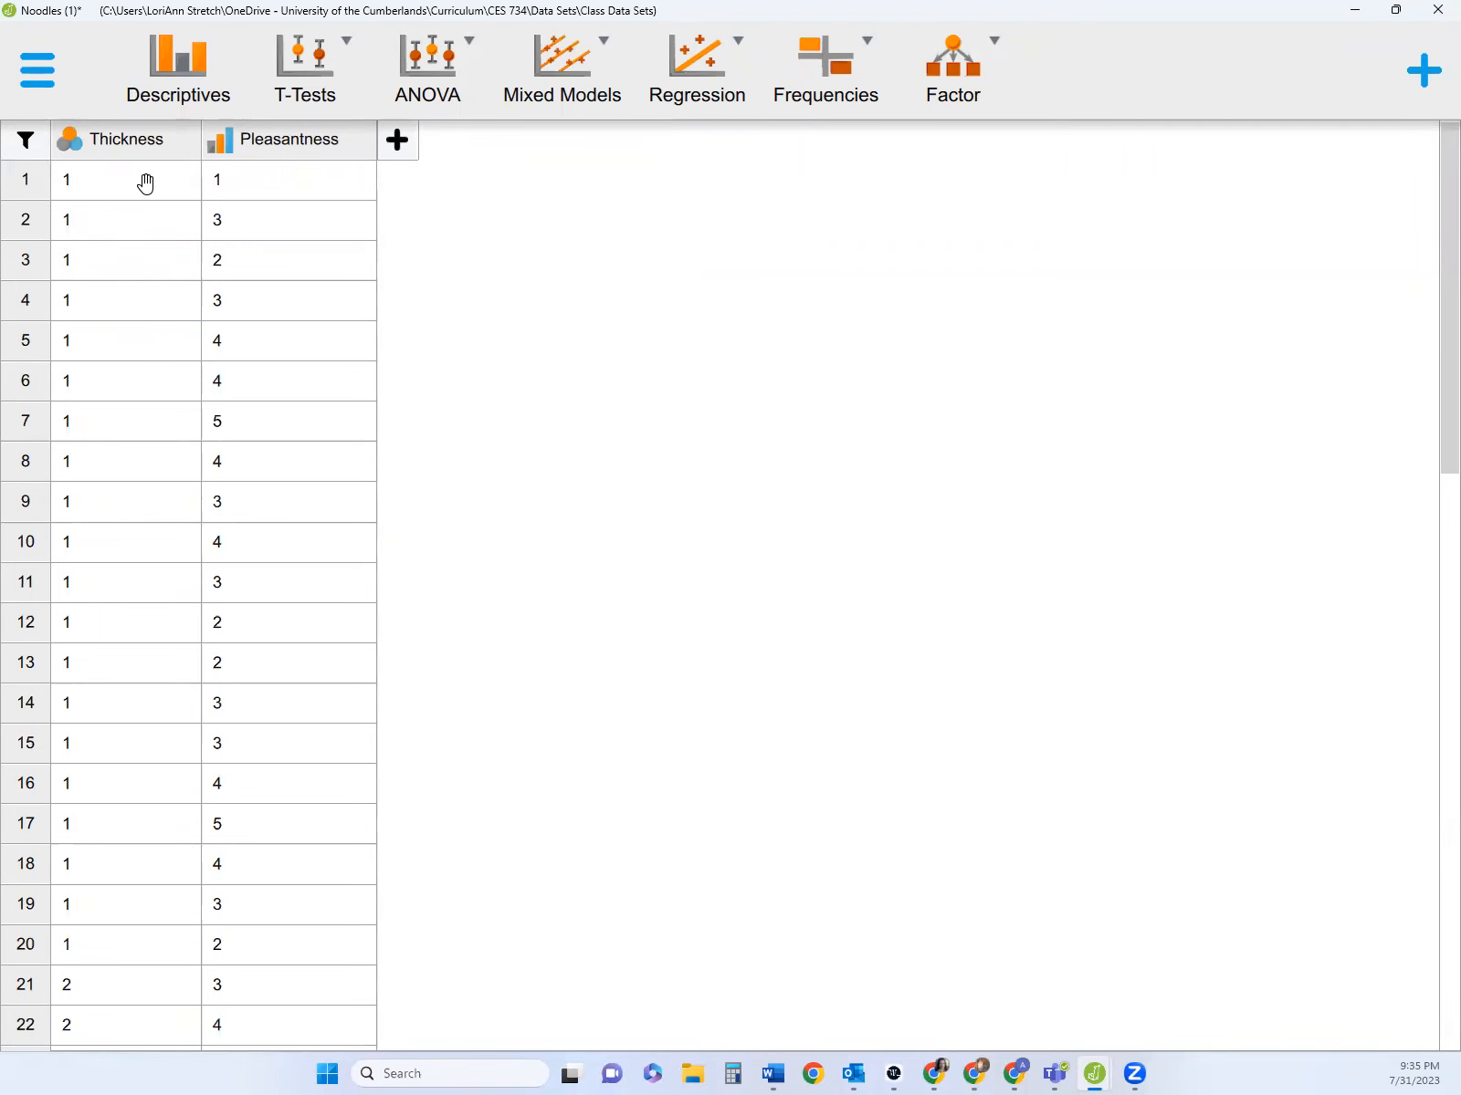
# - Label the Thickness values 1, 2 and 3 as Thick, Medium and Thin, and close the label editor
pyautogui.click(118, 142)
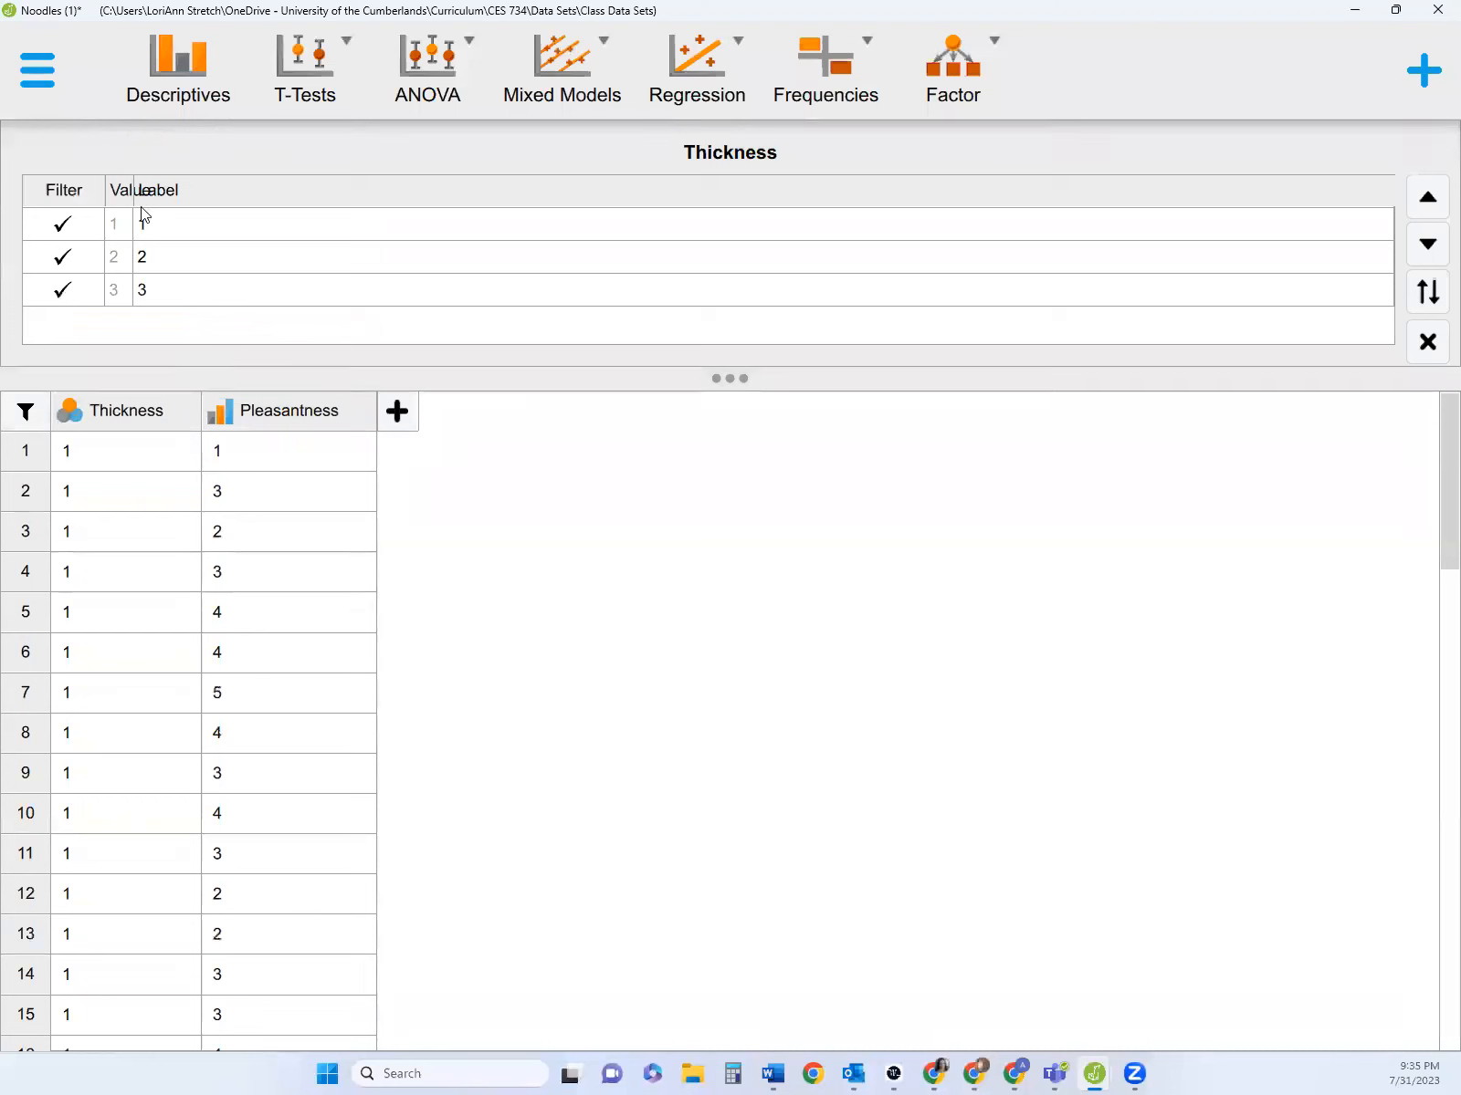
pyautogui.press('BackSpace')
pyautogui.write('Thick')
pyautogui.press('Return')
pyautogui.click(190, 259)
pyautogui.click(160, 262)
pyautogui.press('BackSpace')
pyautogui.write('Medium')
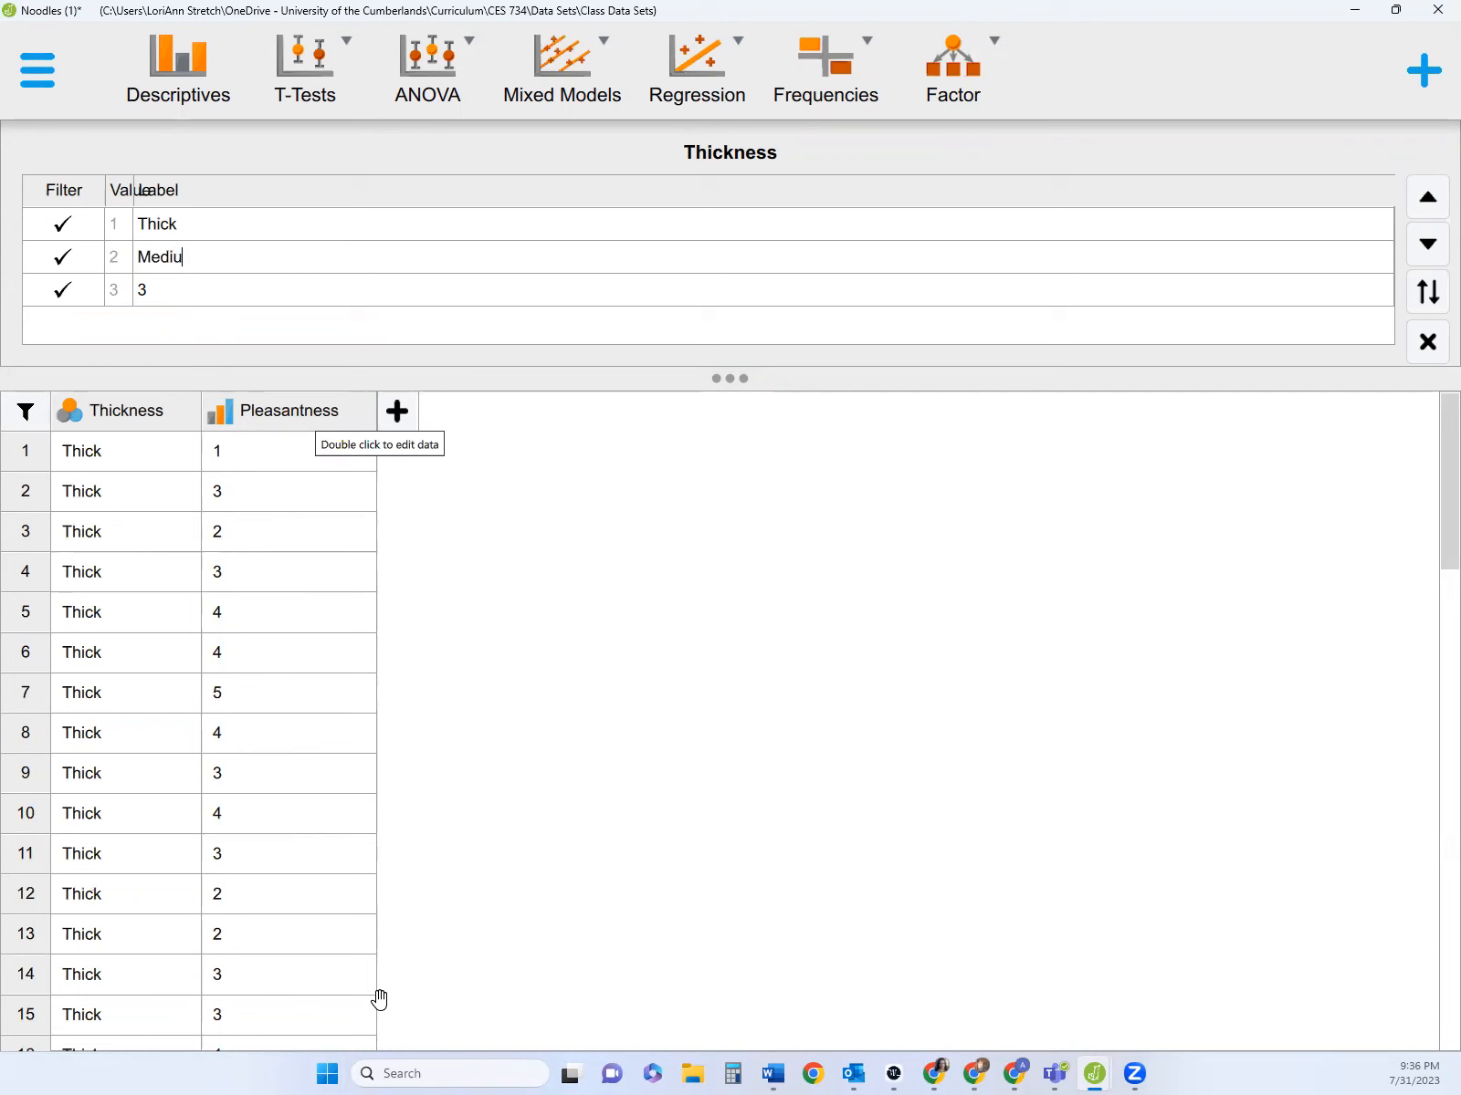
pyautogui.click(157, 292)
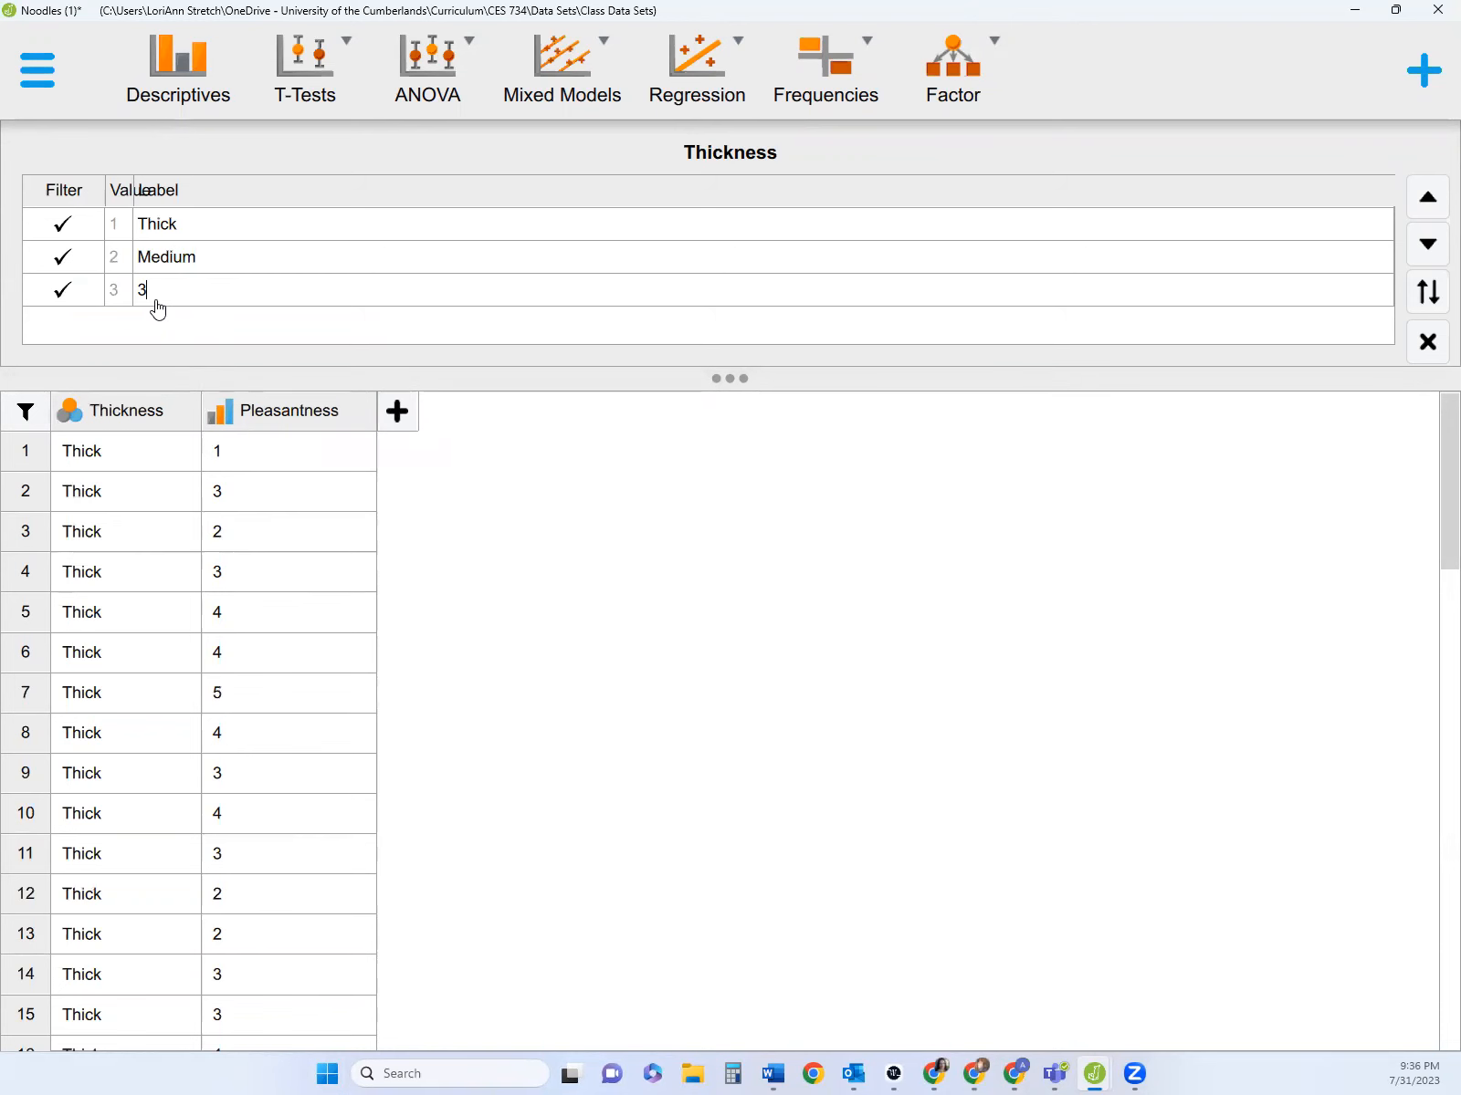
pyautogui.press('BackSpace')
pyautogui.write('Thin')
pyautogui.click(106, 408)
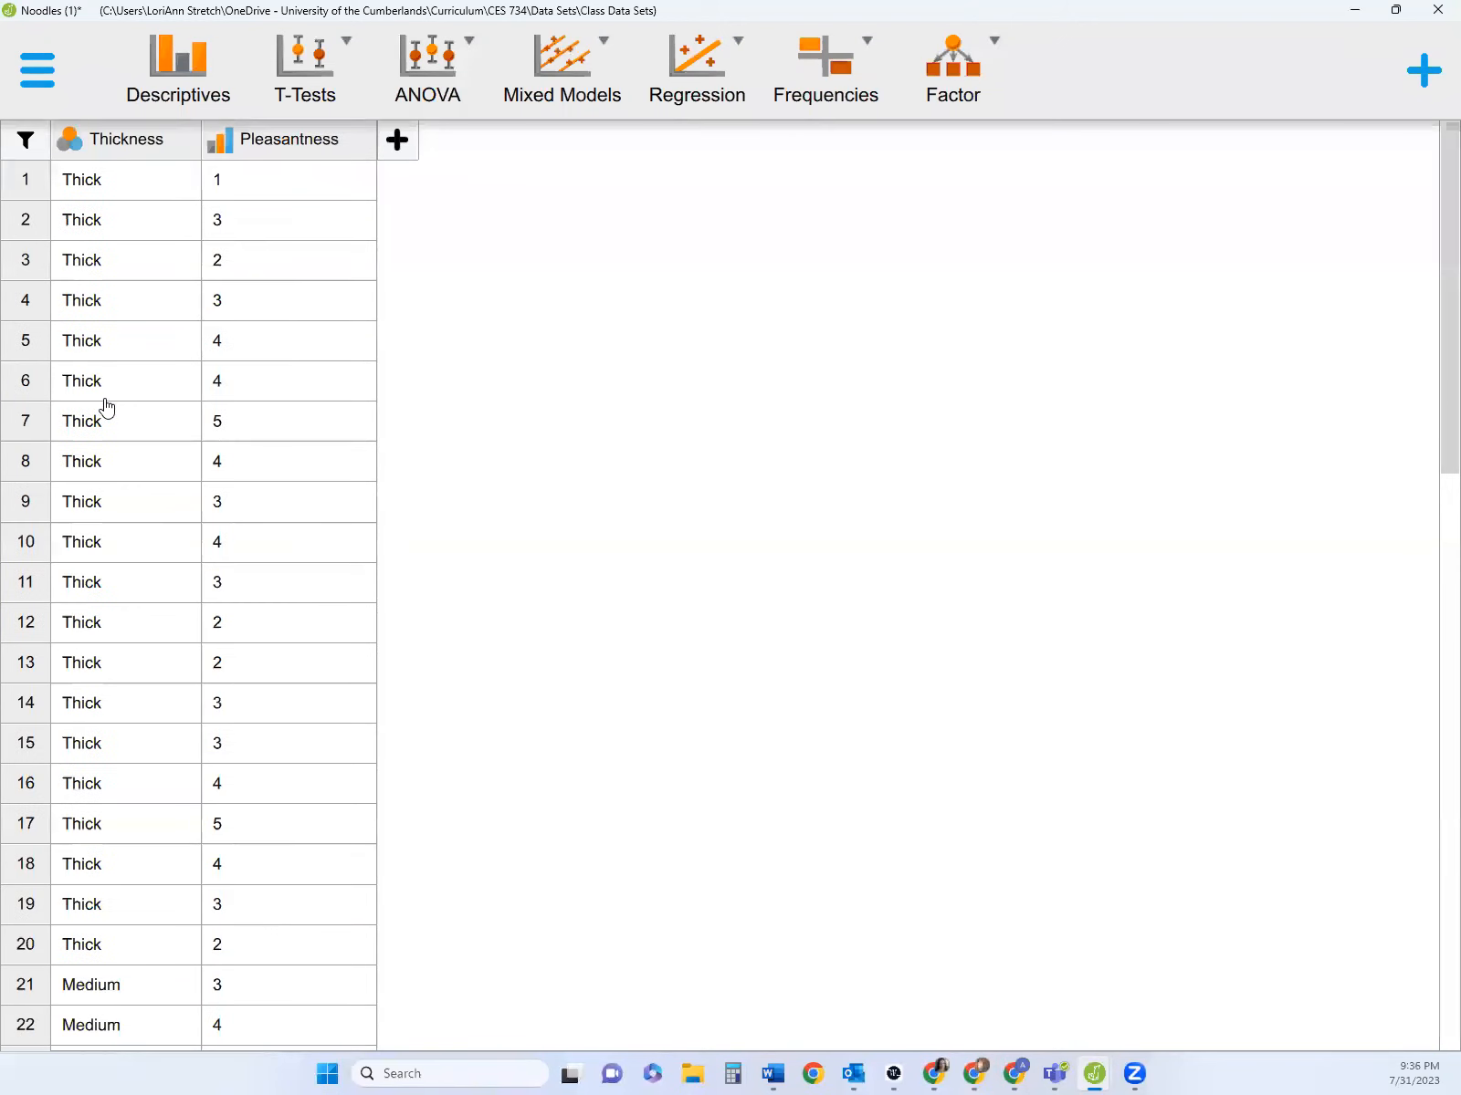
# - Set the Pleasantness variable's measurement level to Scale and start a classical ANOVA
pyautogui.click(220, 146)
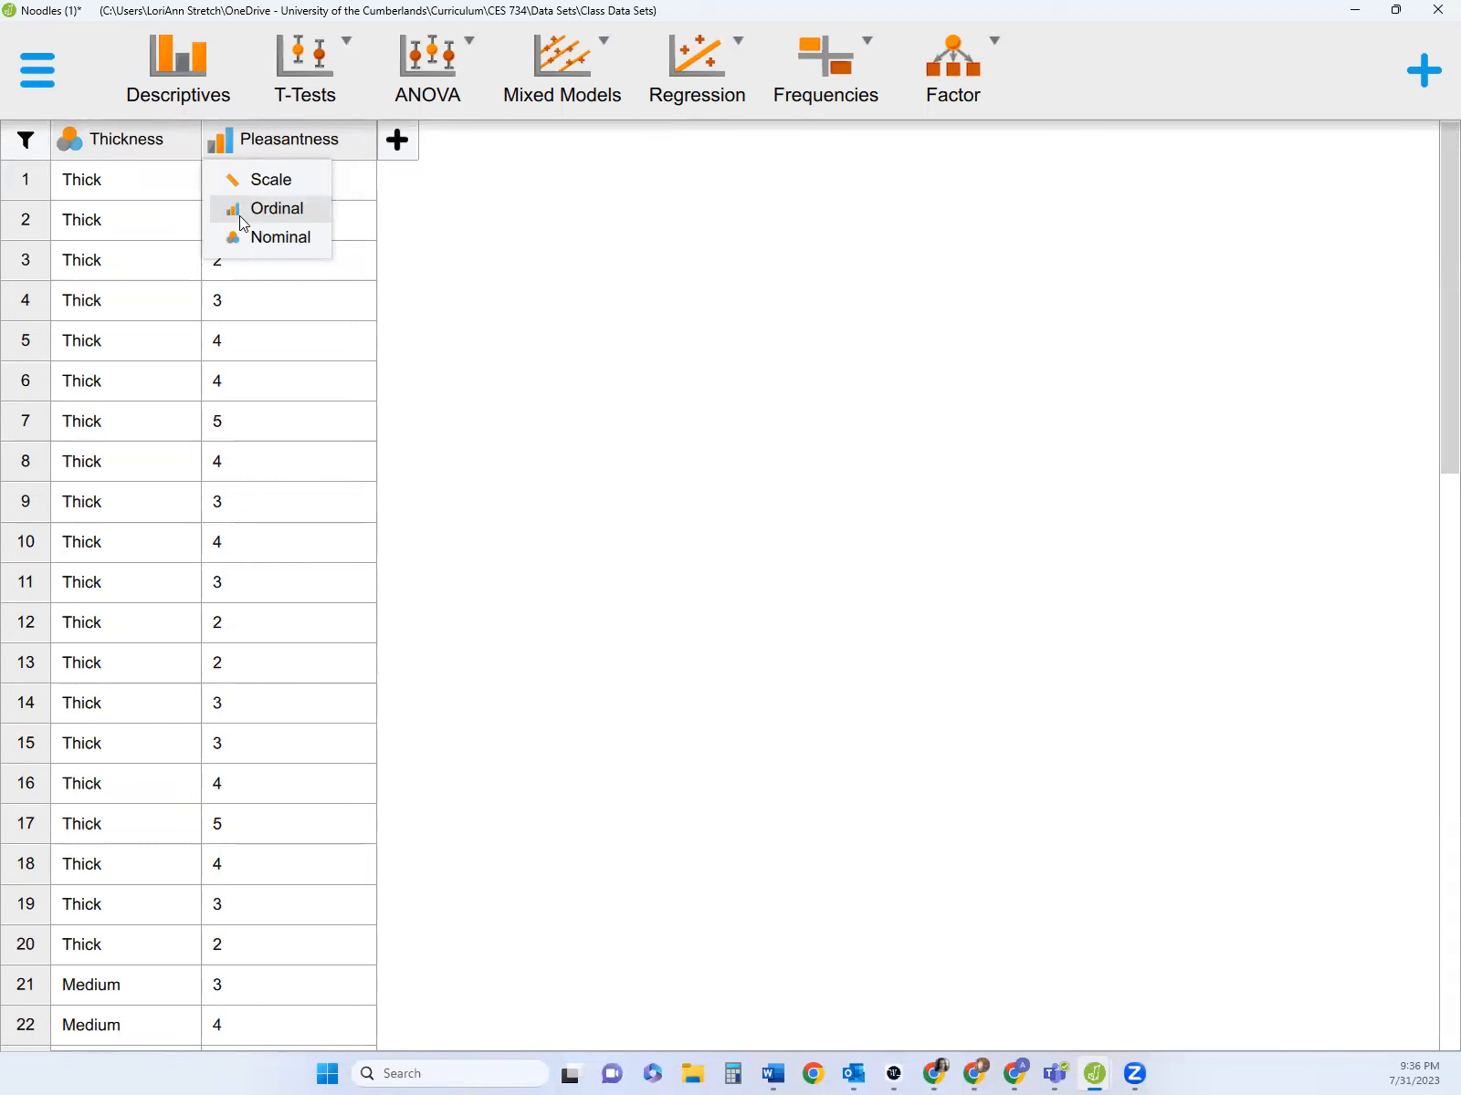
pyautogui.click(255, 185)
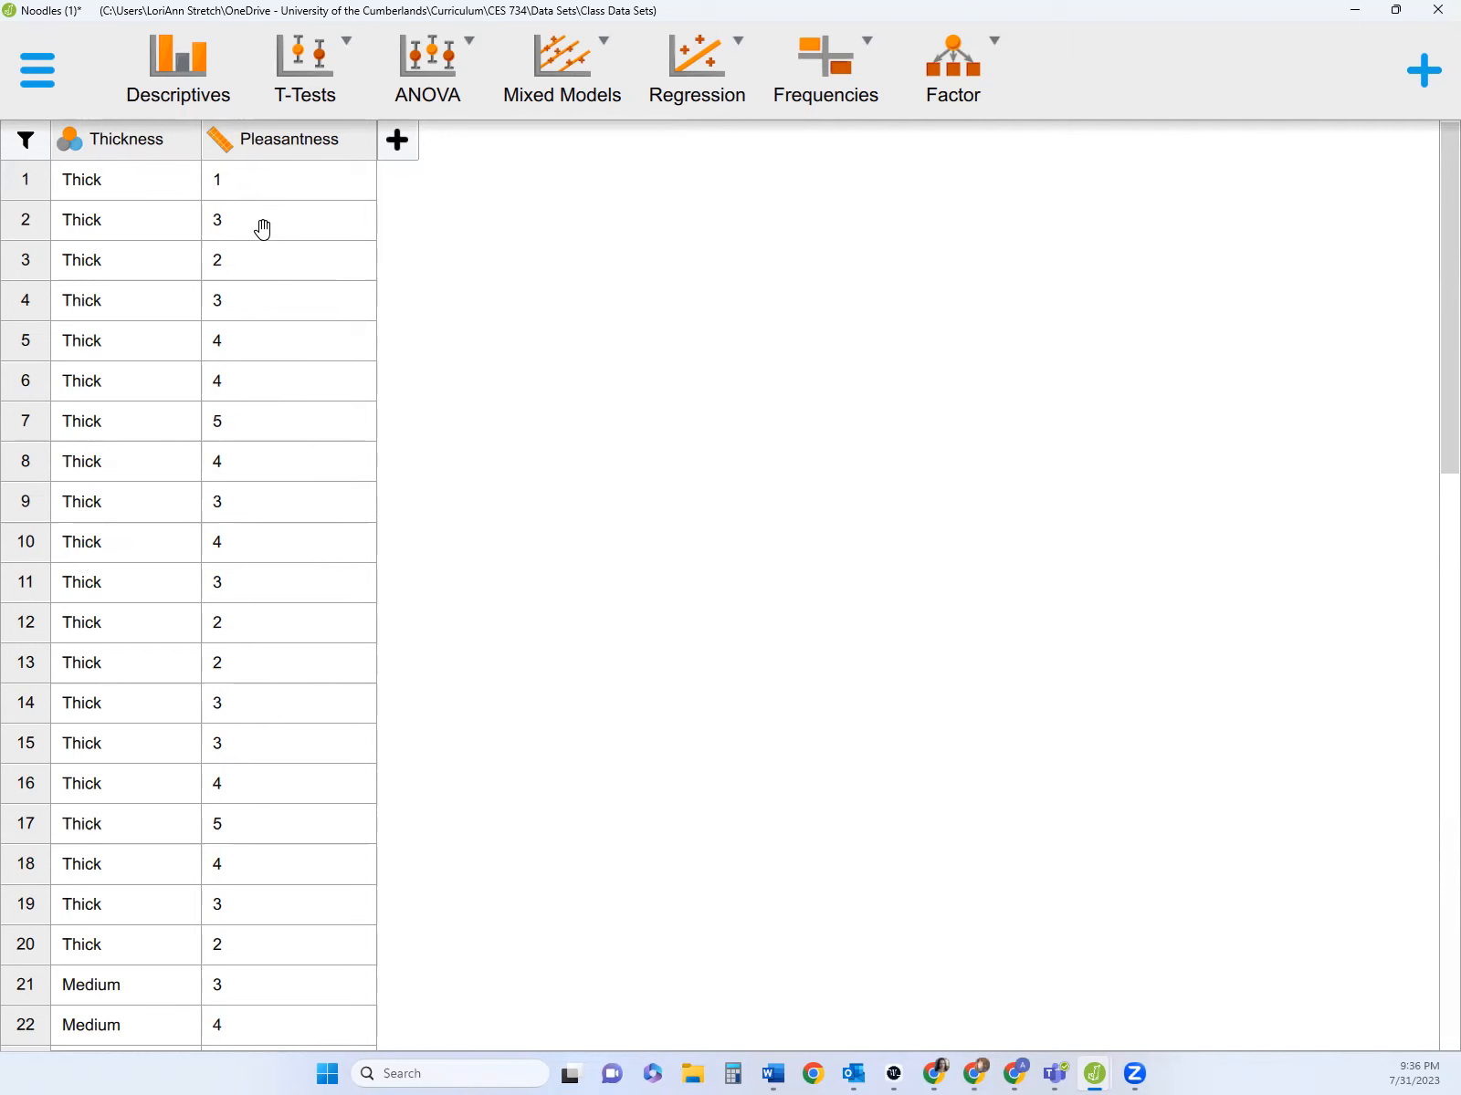
pyautogui.click(429, 96)
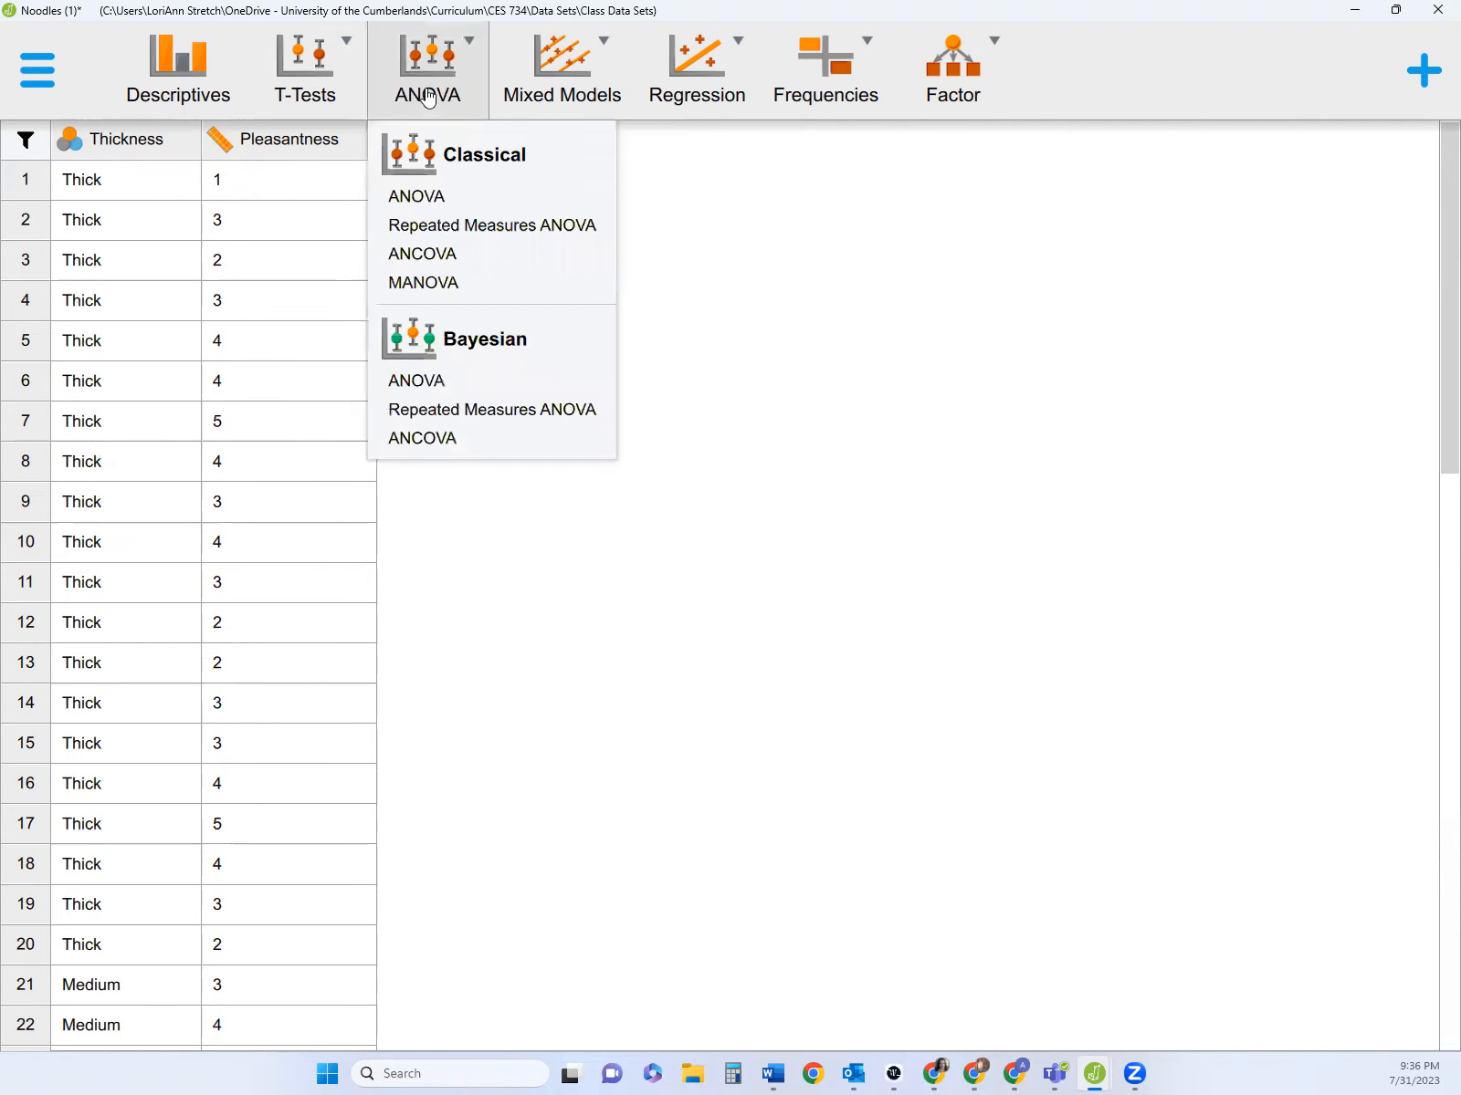
pyautogui.click(425, 195)
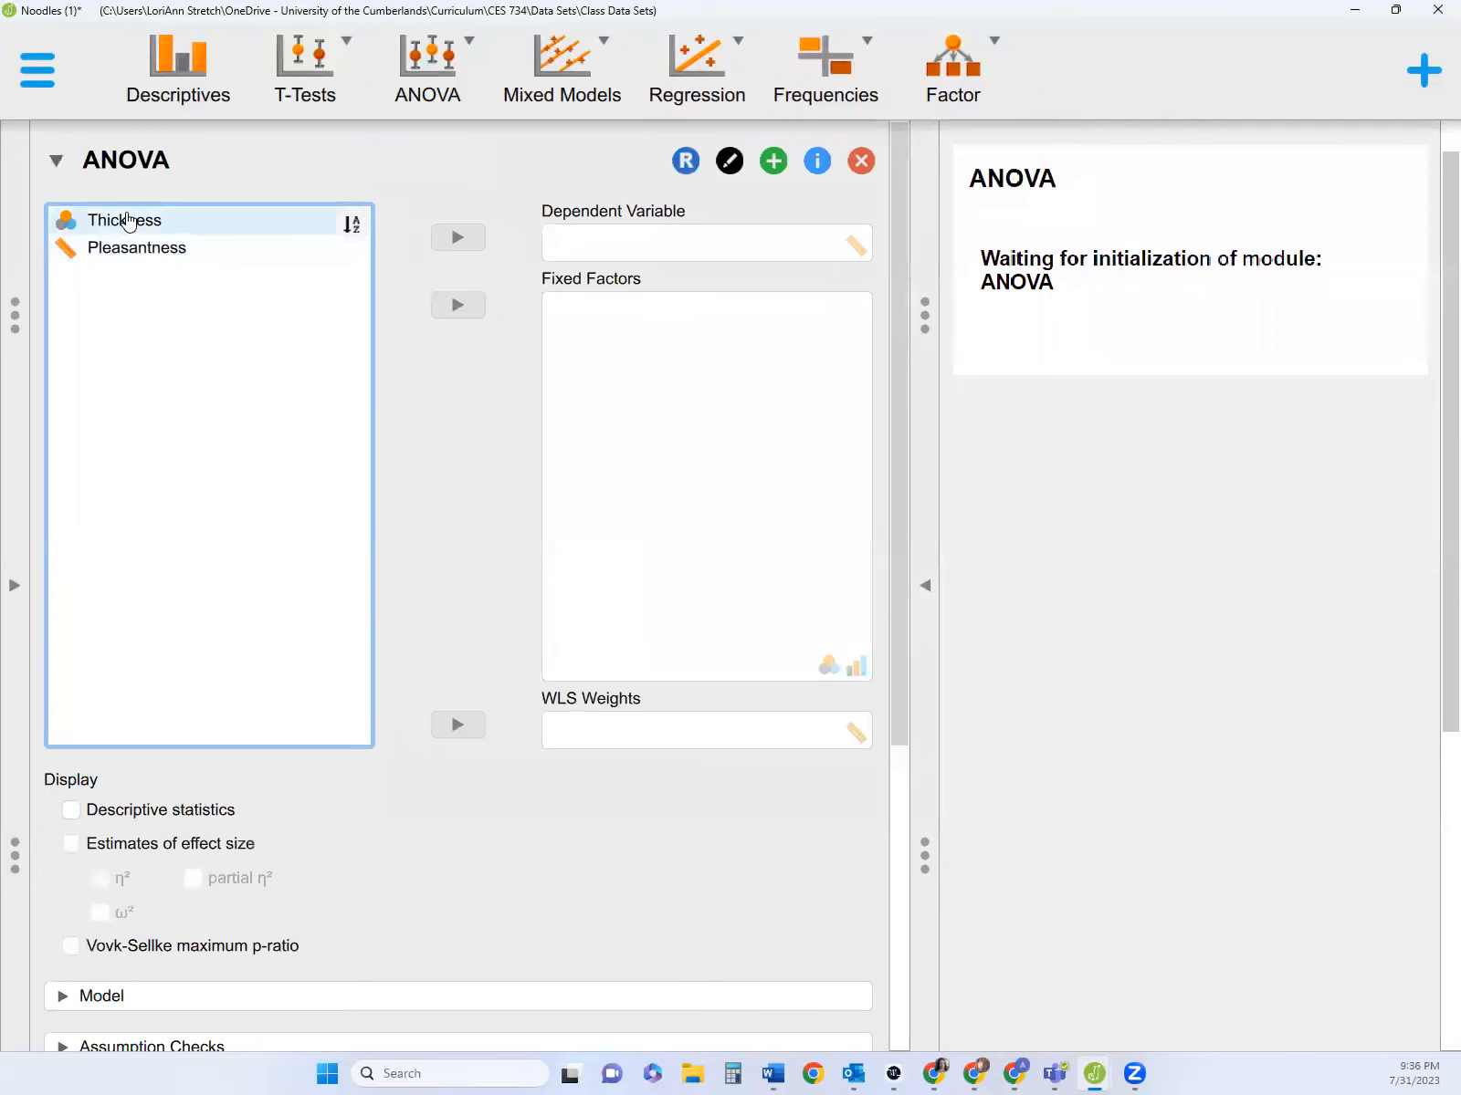
# - Assign Thickness as the fixed factor and Pleasantness as the dependent variable, and expand the results to full width
pyautogui.click(124, 221)
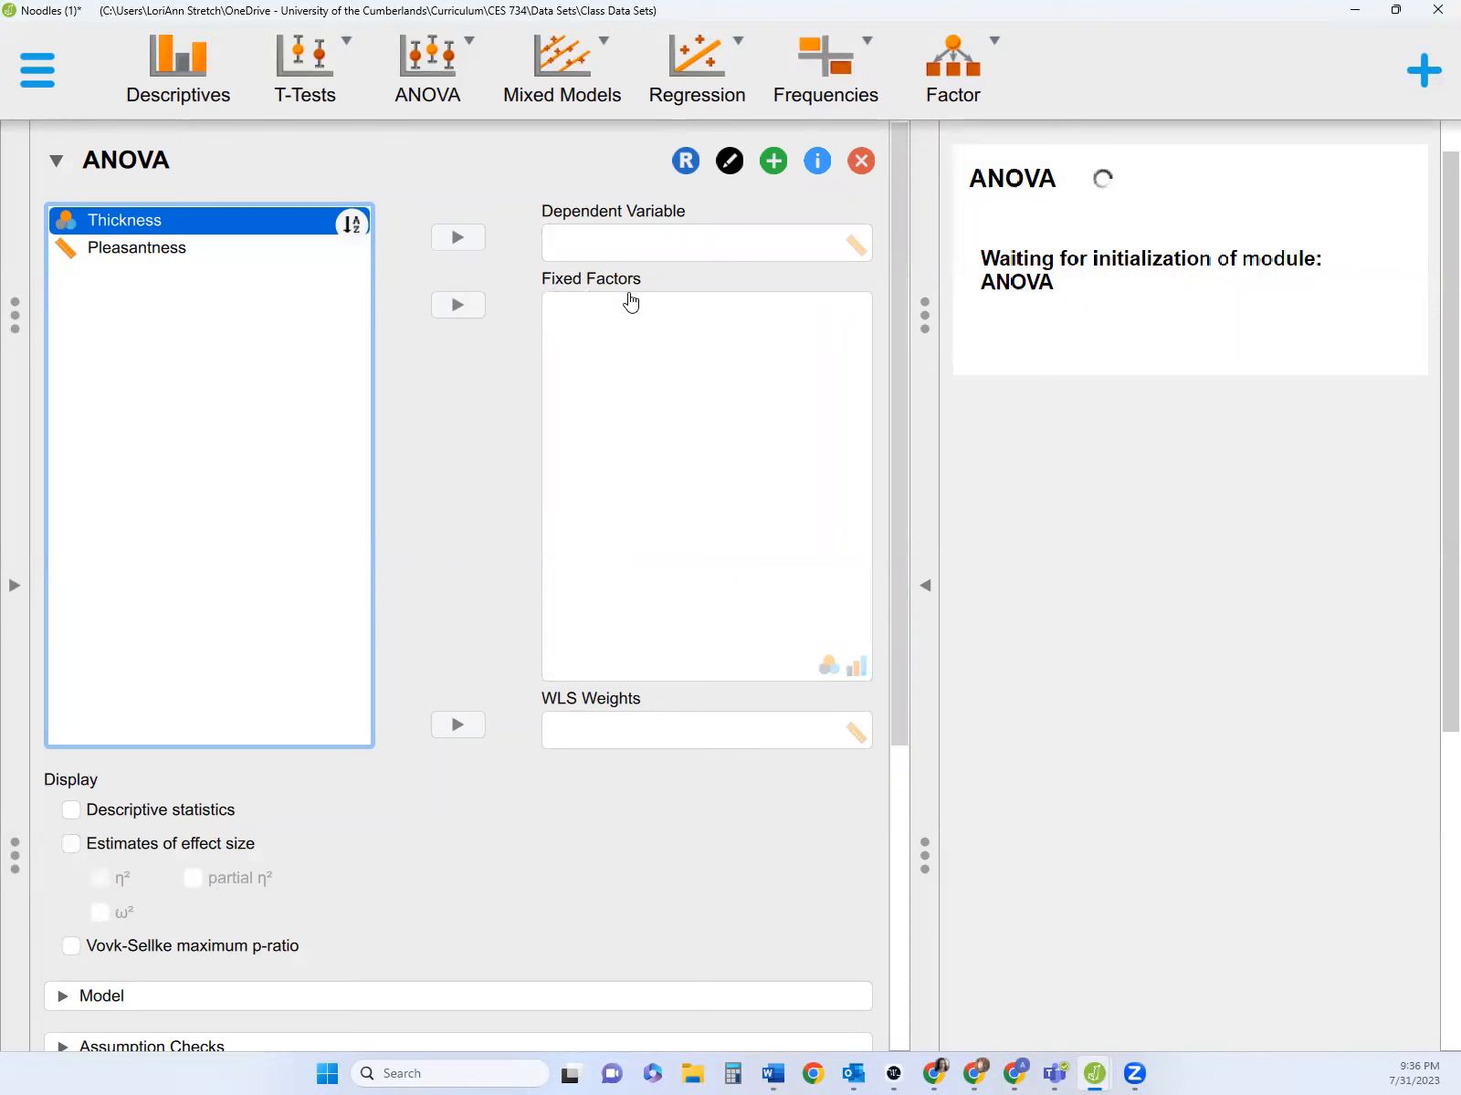
pyautogui.click(471, 314)
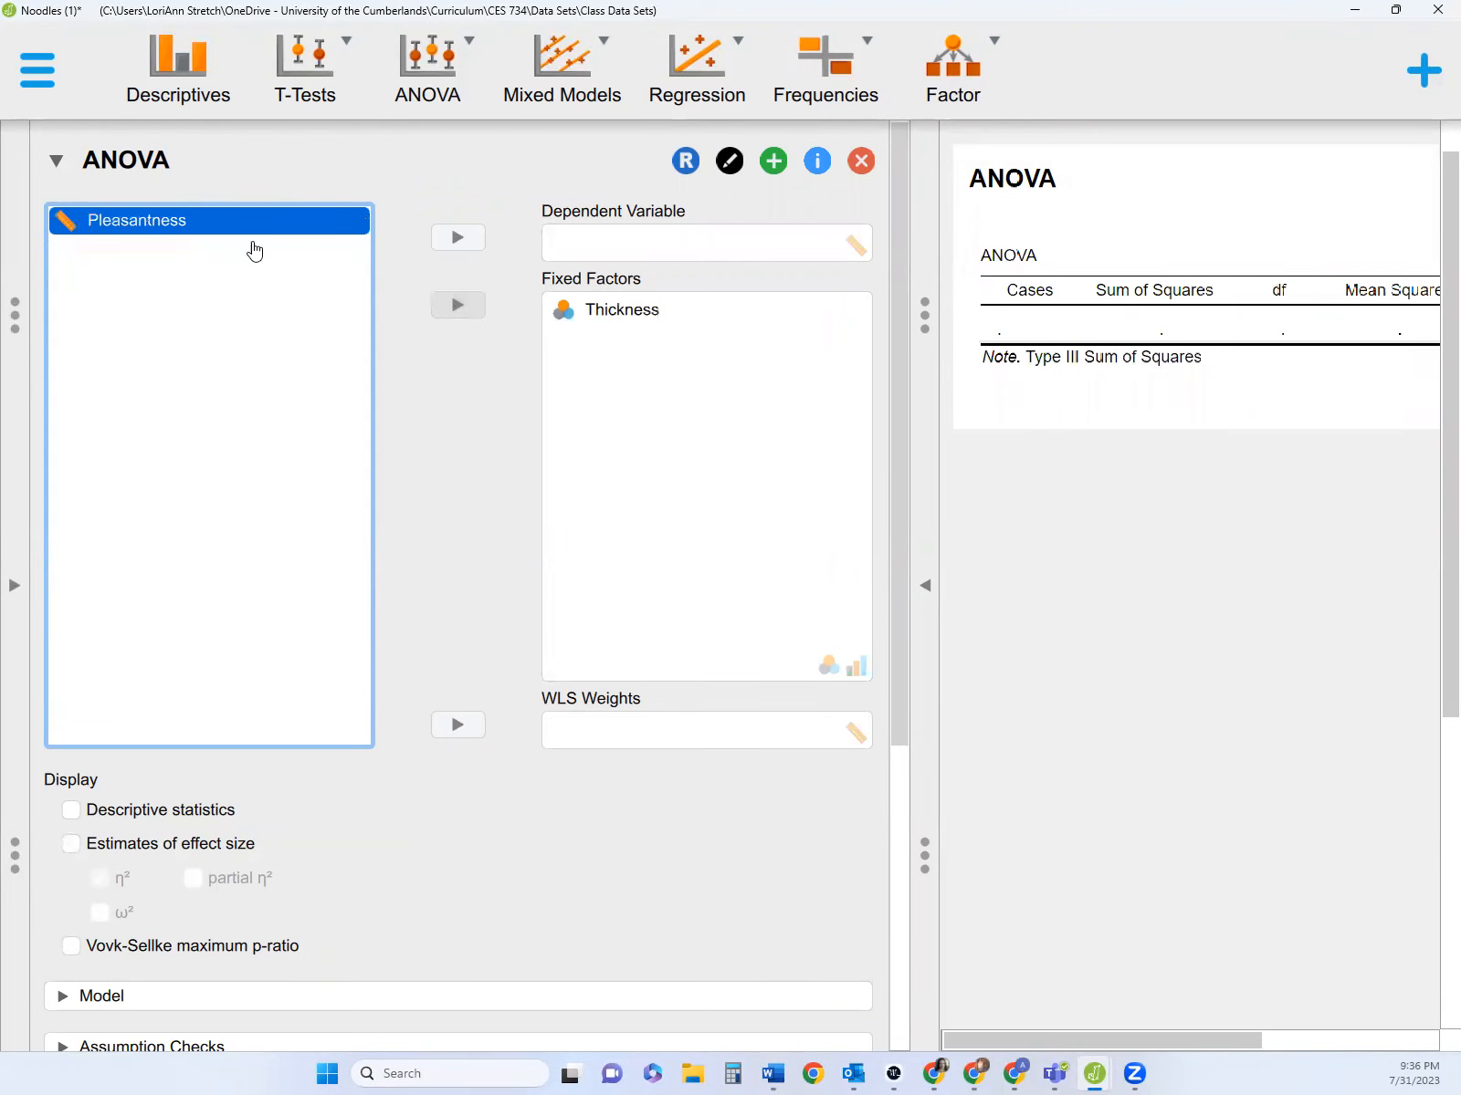
pyautogui.click(459, 238)
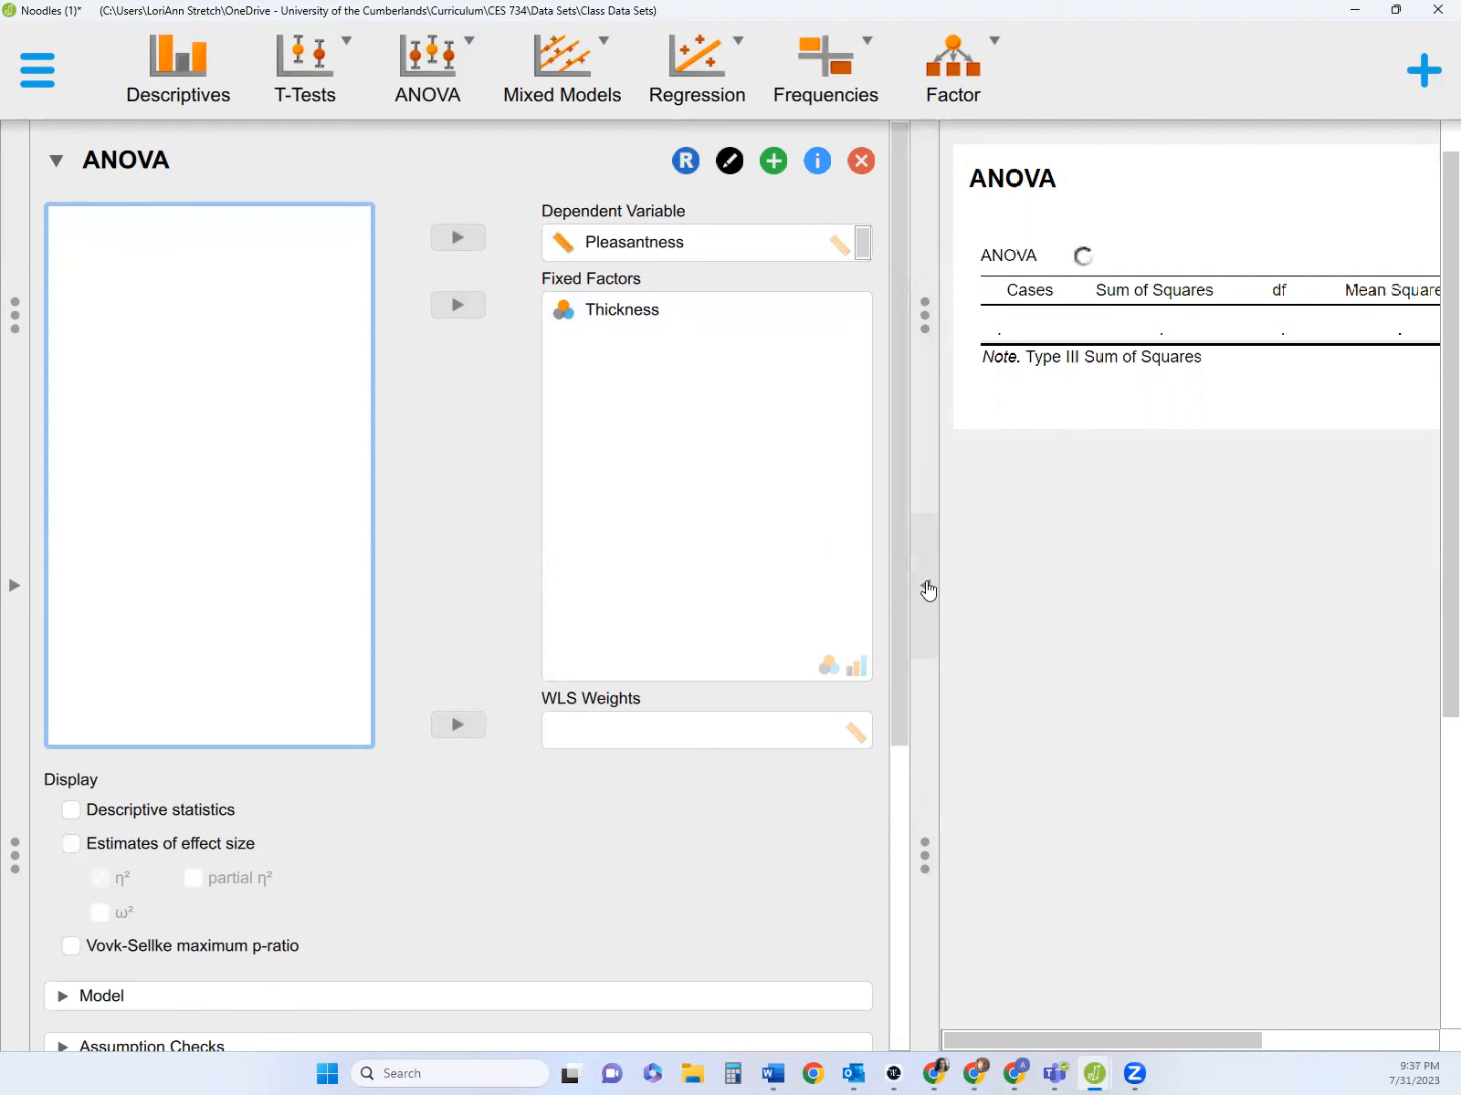
pyautogui.click(925, 587)
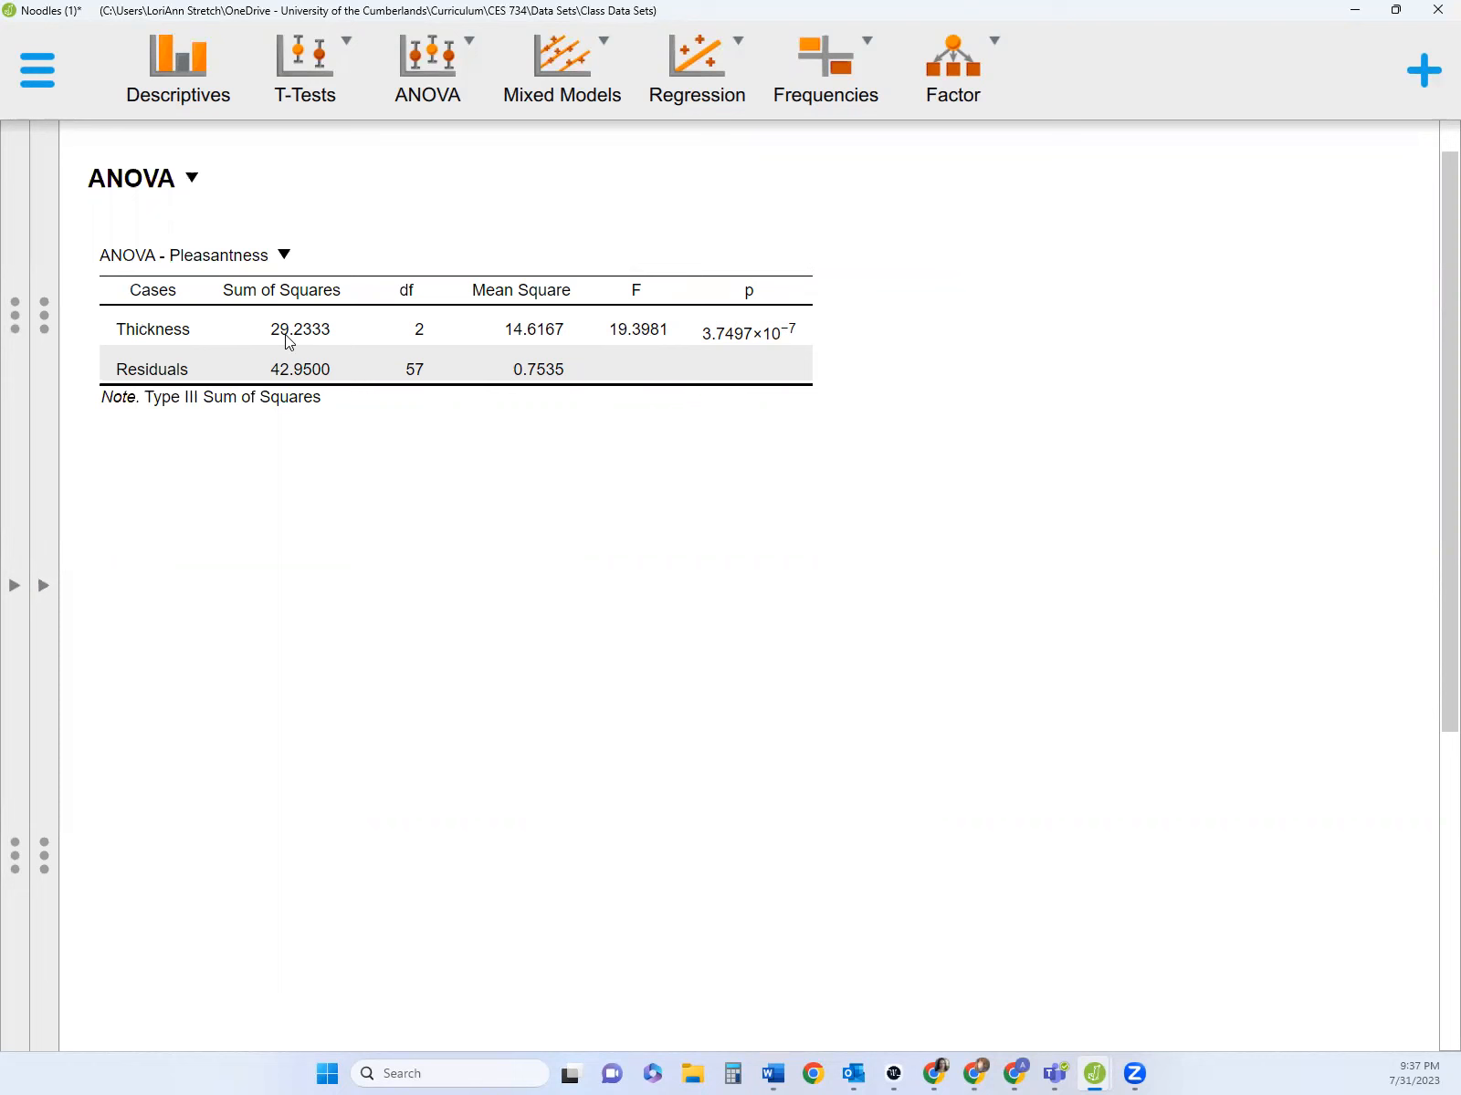
# - Bring back the analysis options and add descriptive statistics and η² effect size estimates to the ANOVA
pyautogui.click(43, 585)
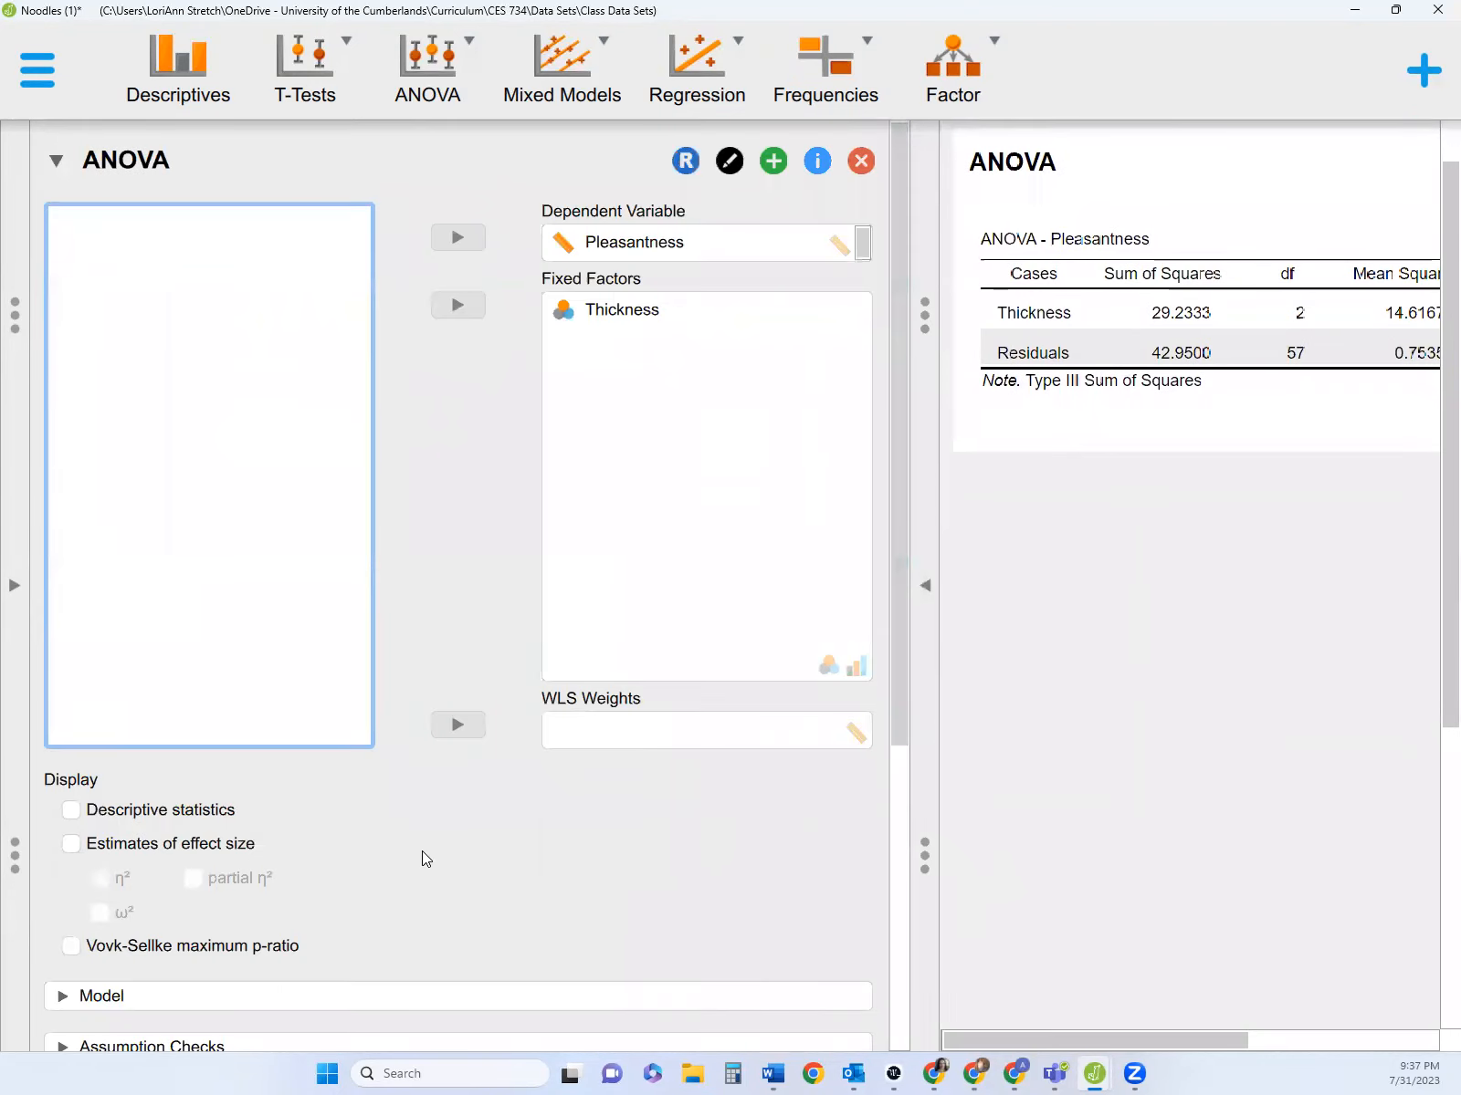
pyautogui.scroll(-1, 421, 856)
pyautogui.click(72, 745)
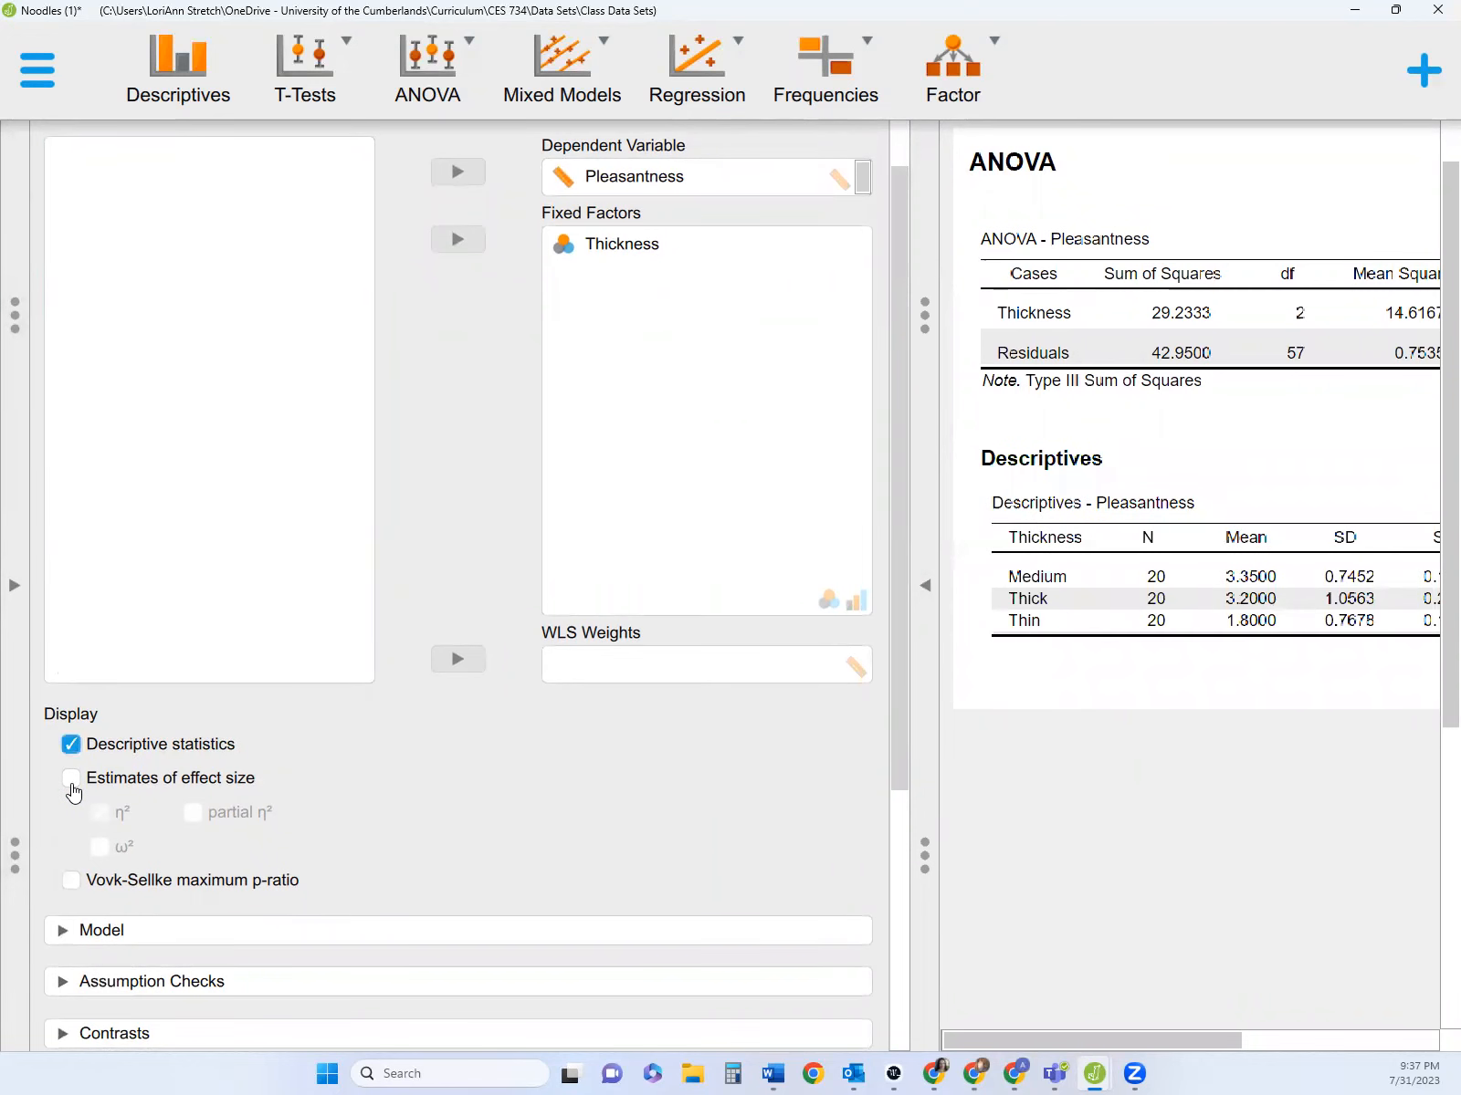
pyautogui.click(71, 779)
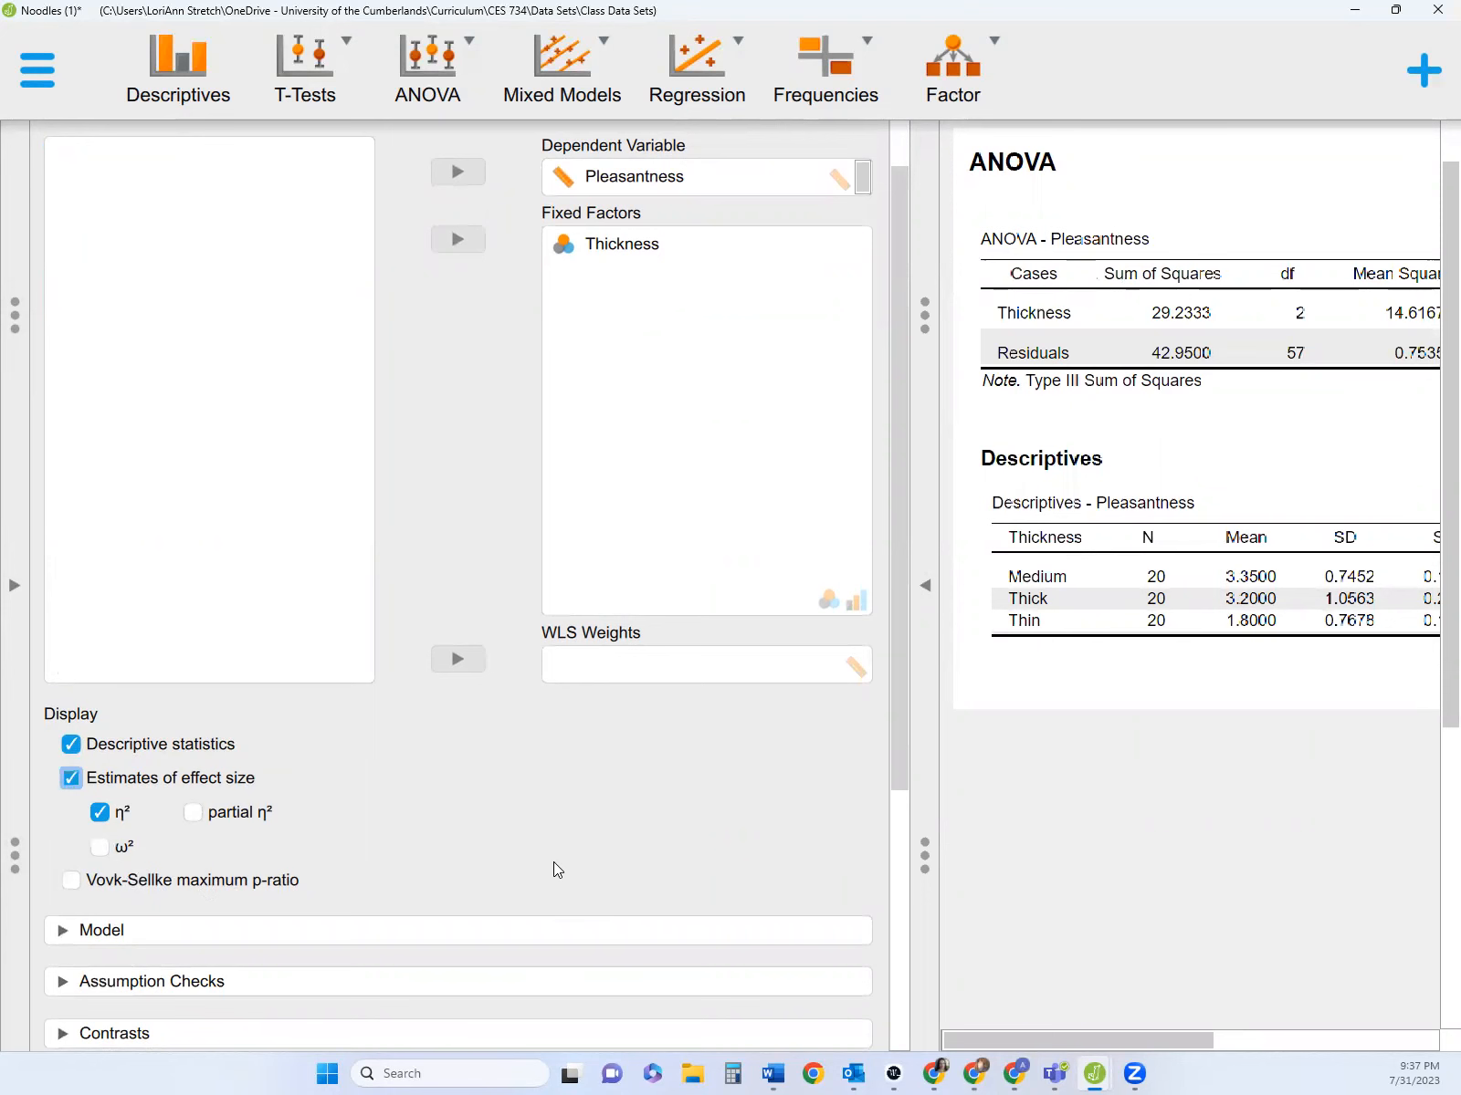
# - Expand the Model and Assumption Checks options and enable homogeneity tests and the Q-Q plot of residuals
pyautogui.scroll(-3, 553, 869)
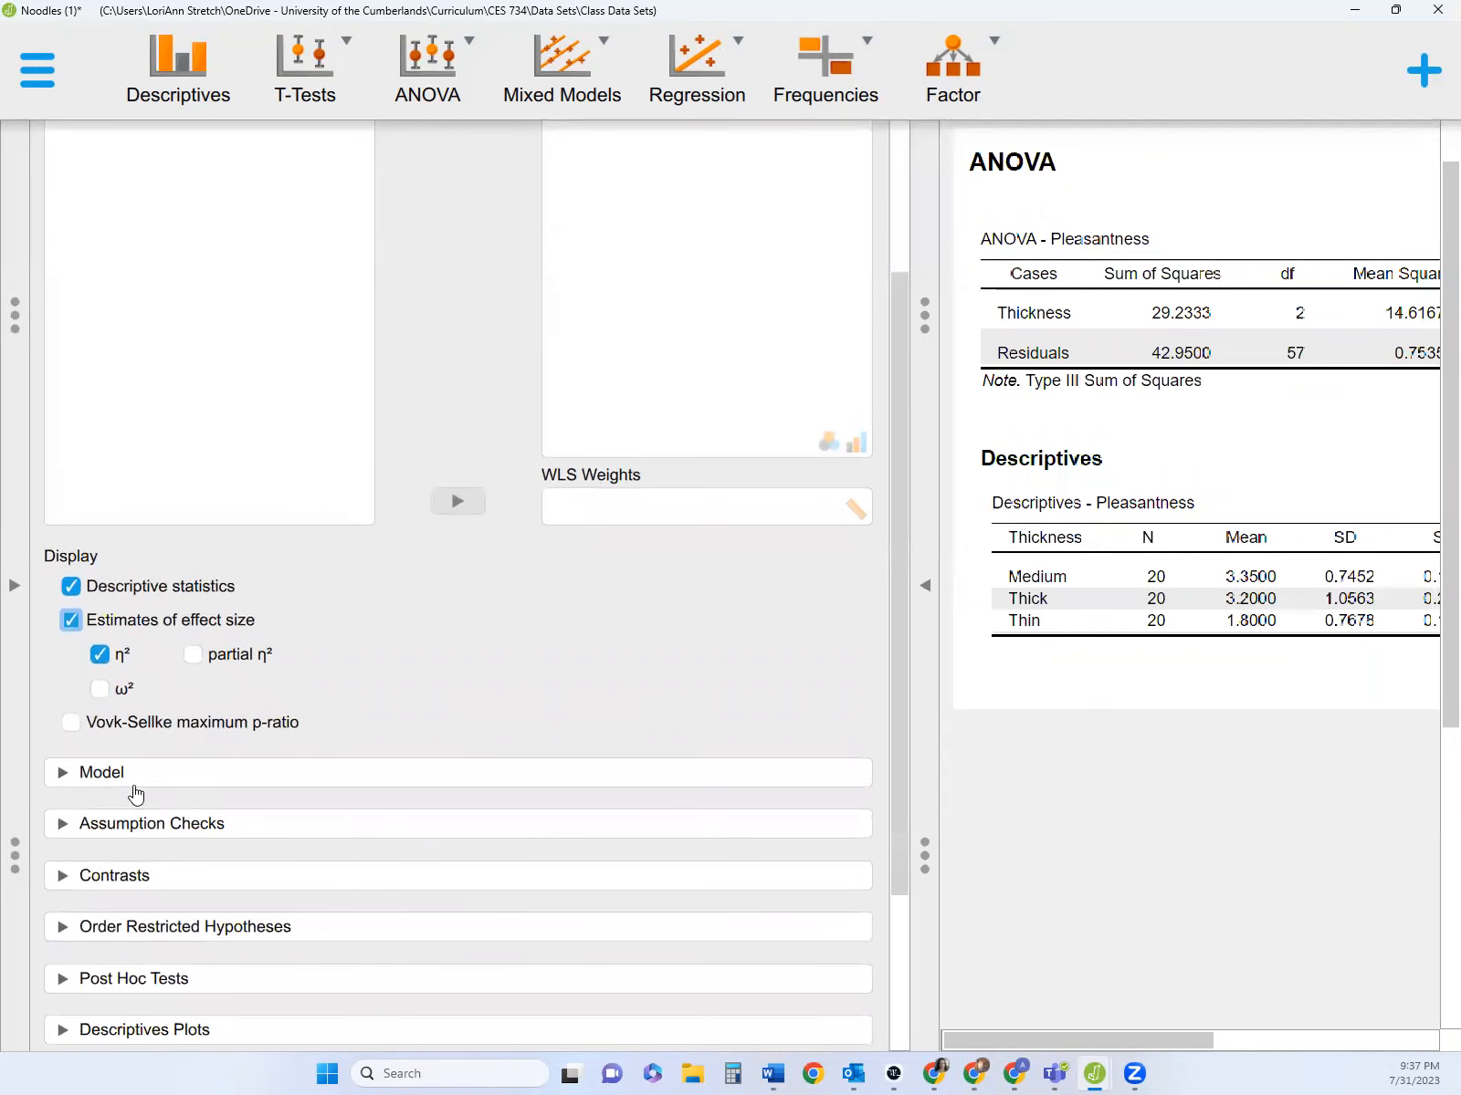
pyautogui.click(60, 772)
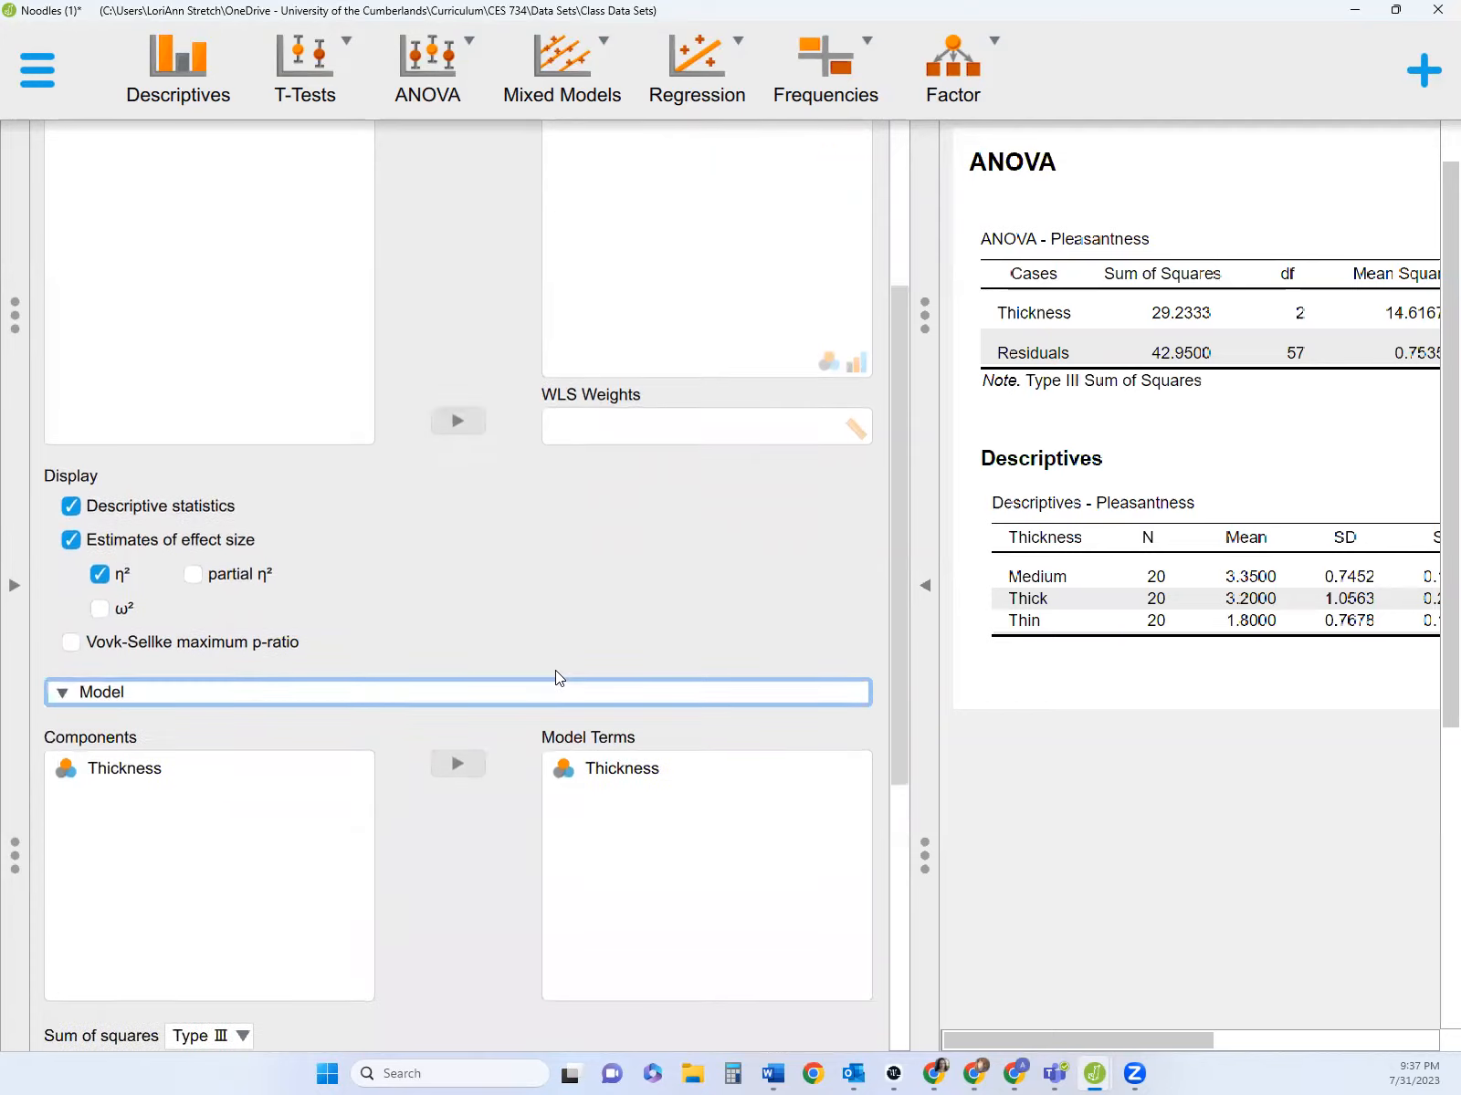
pyautogui.scroll(-5, 555, 675)
pyautogui.click(62, 596)
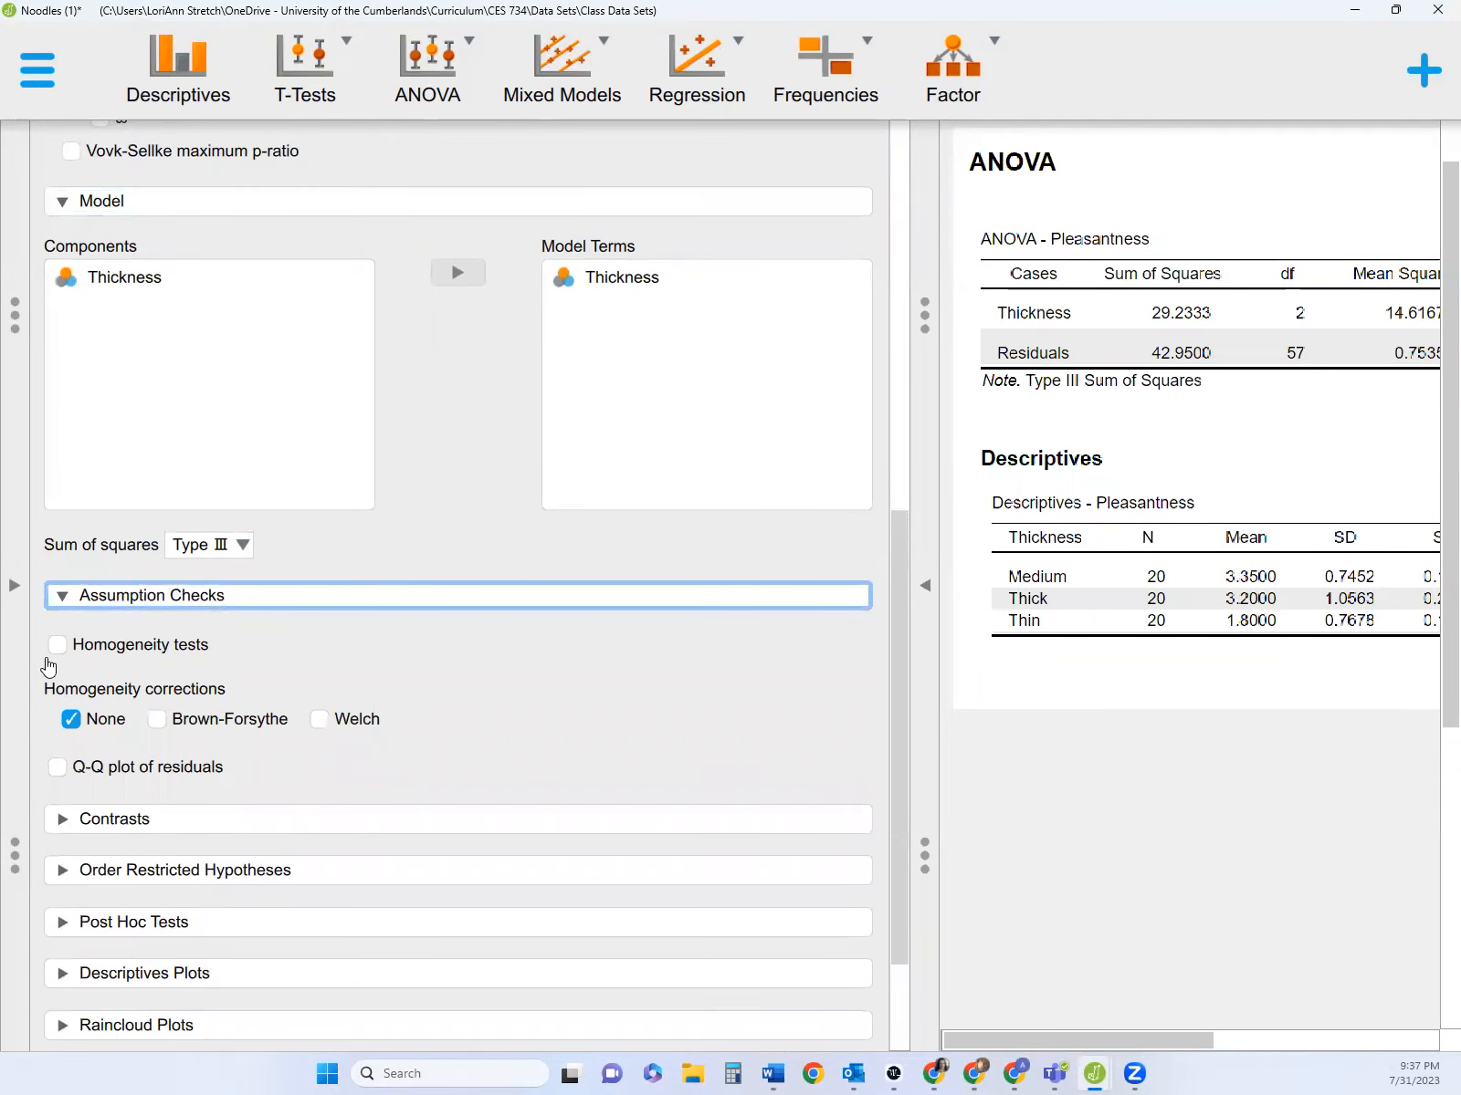
pyautogui.click(56, 645)
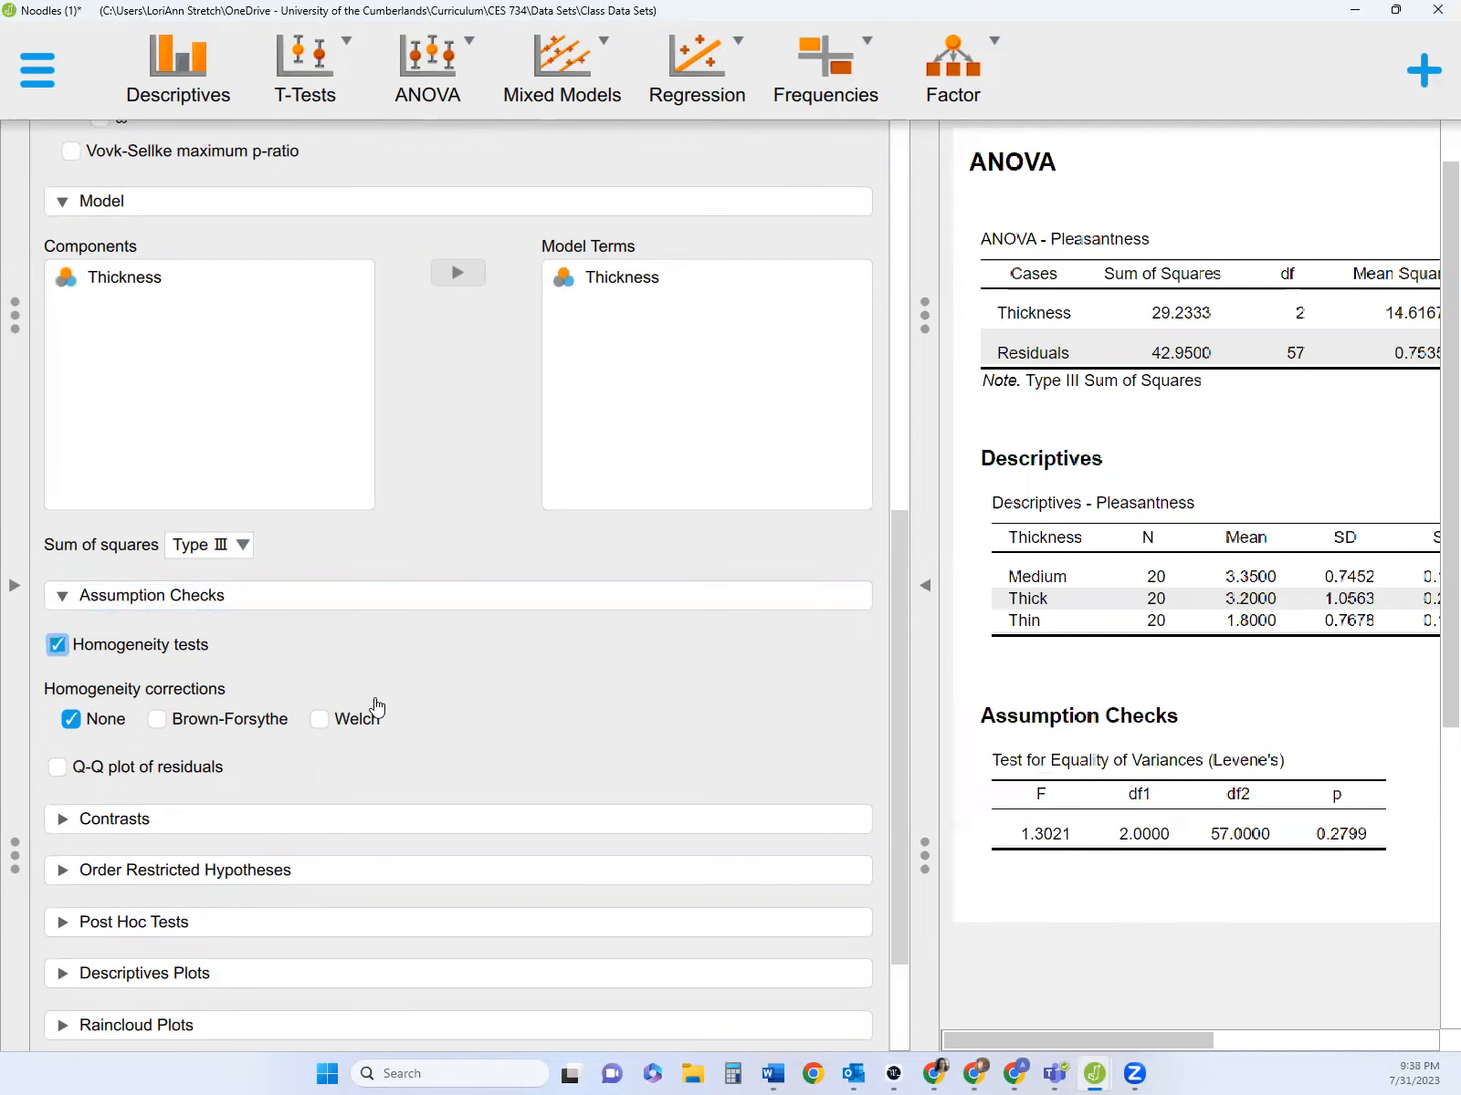
pyautogui.click(60, 767)
# - Expand the Contrasts and Post Hoc Tests options, add Thickness to the post hoc tests and enable the Bonferroni correction alongside Tukey
pyautogui.scroll(-2, 584, 666)
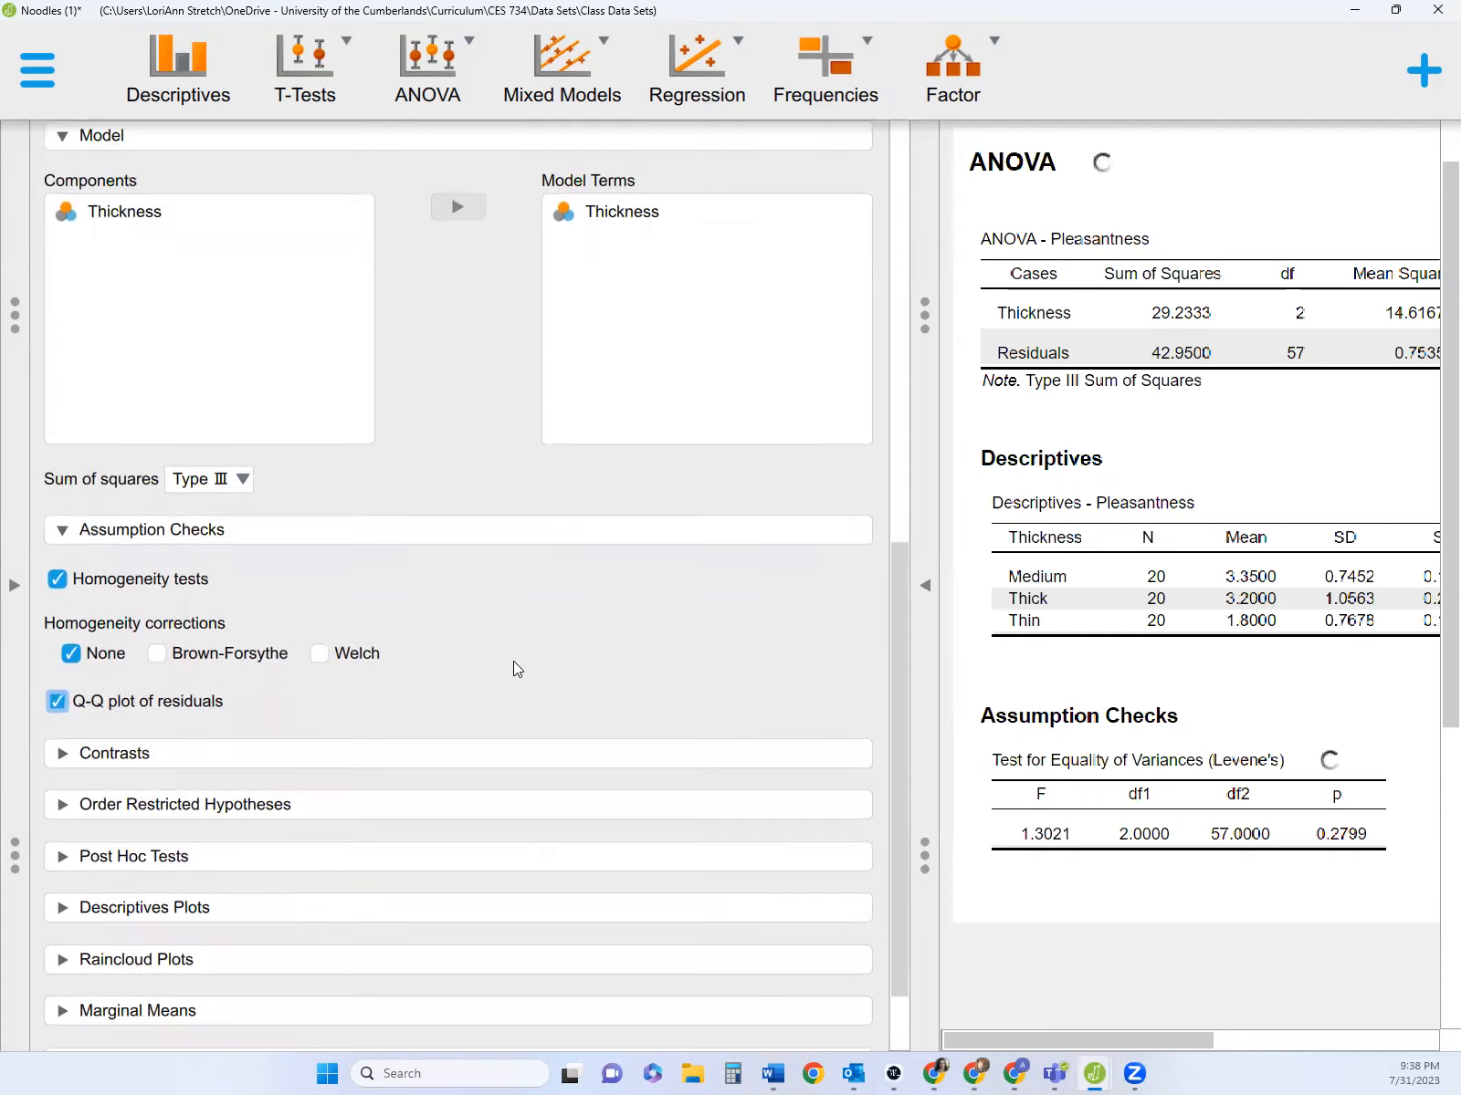
pyautogui.click(62, 757)
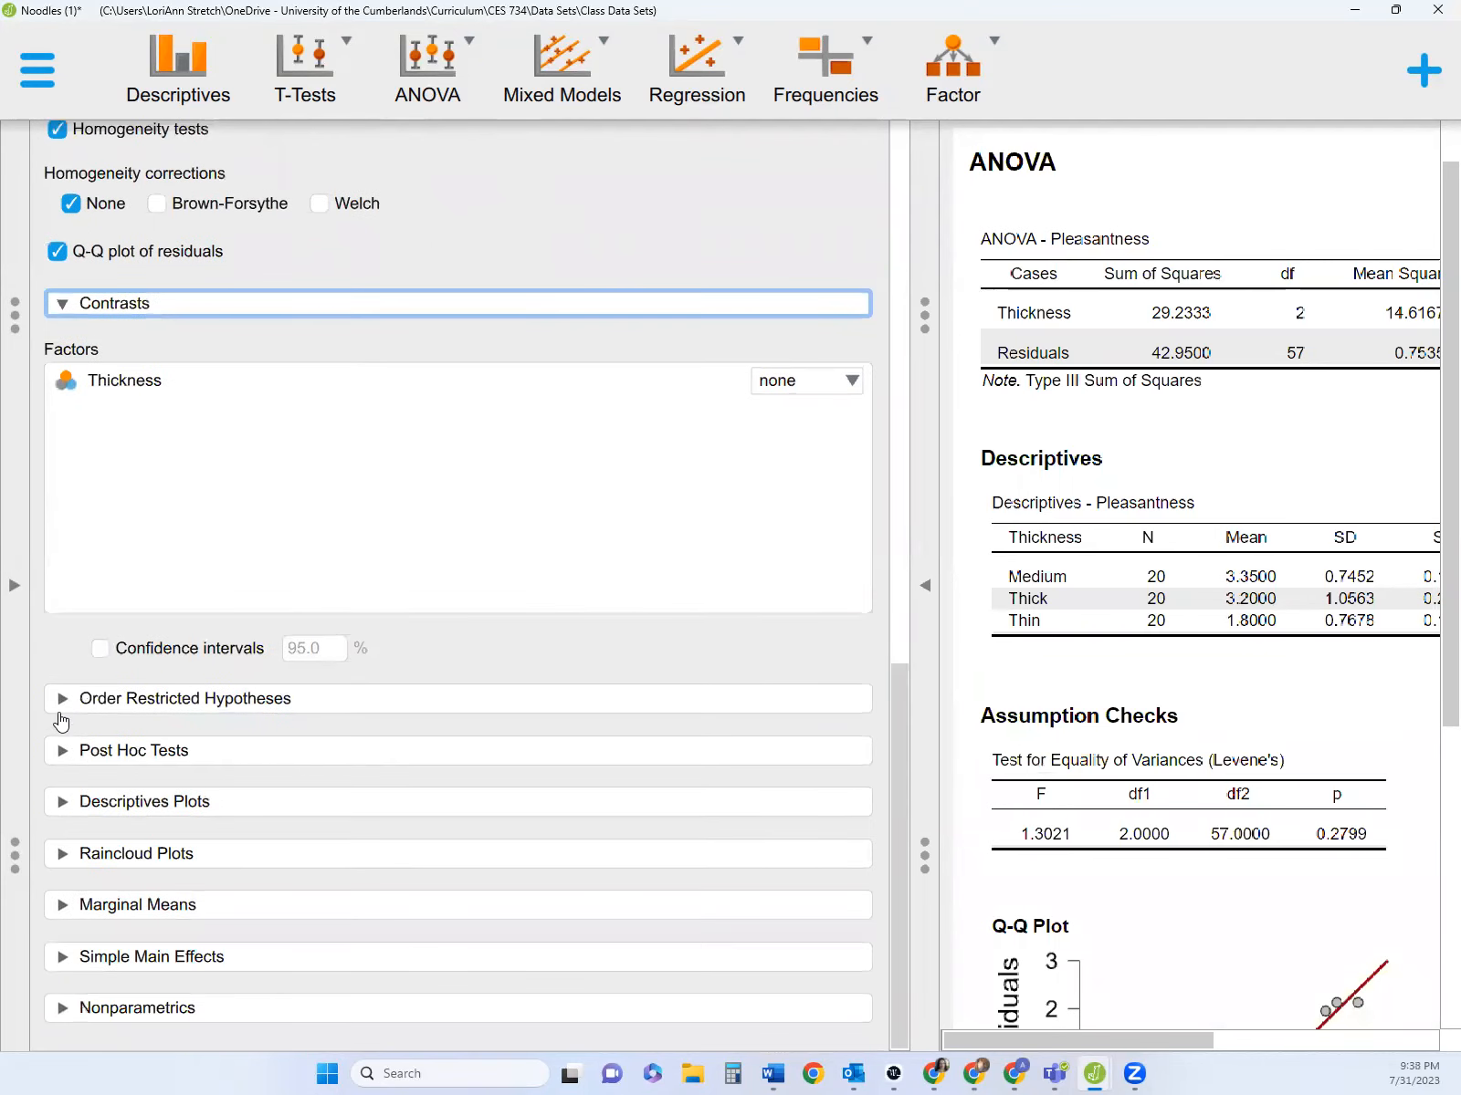
pyautogui.click(62, 750)
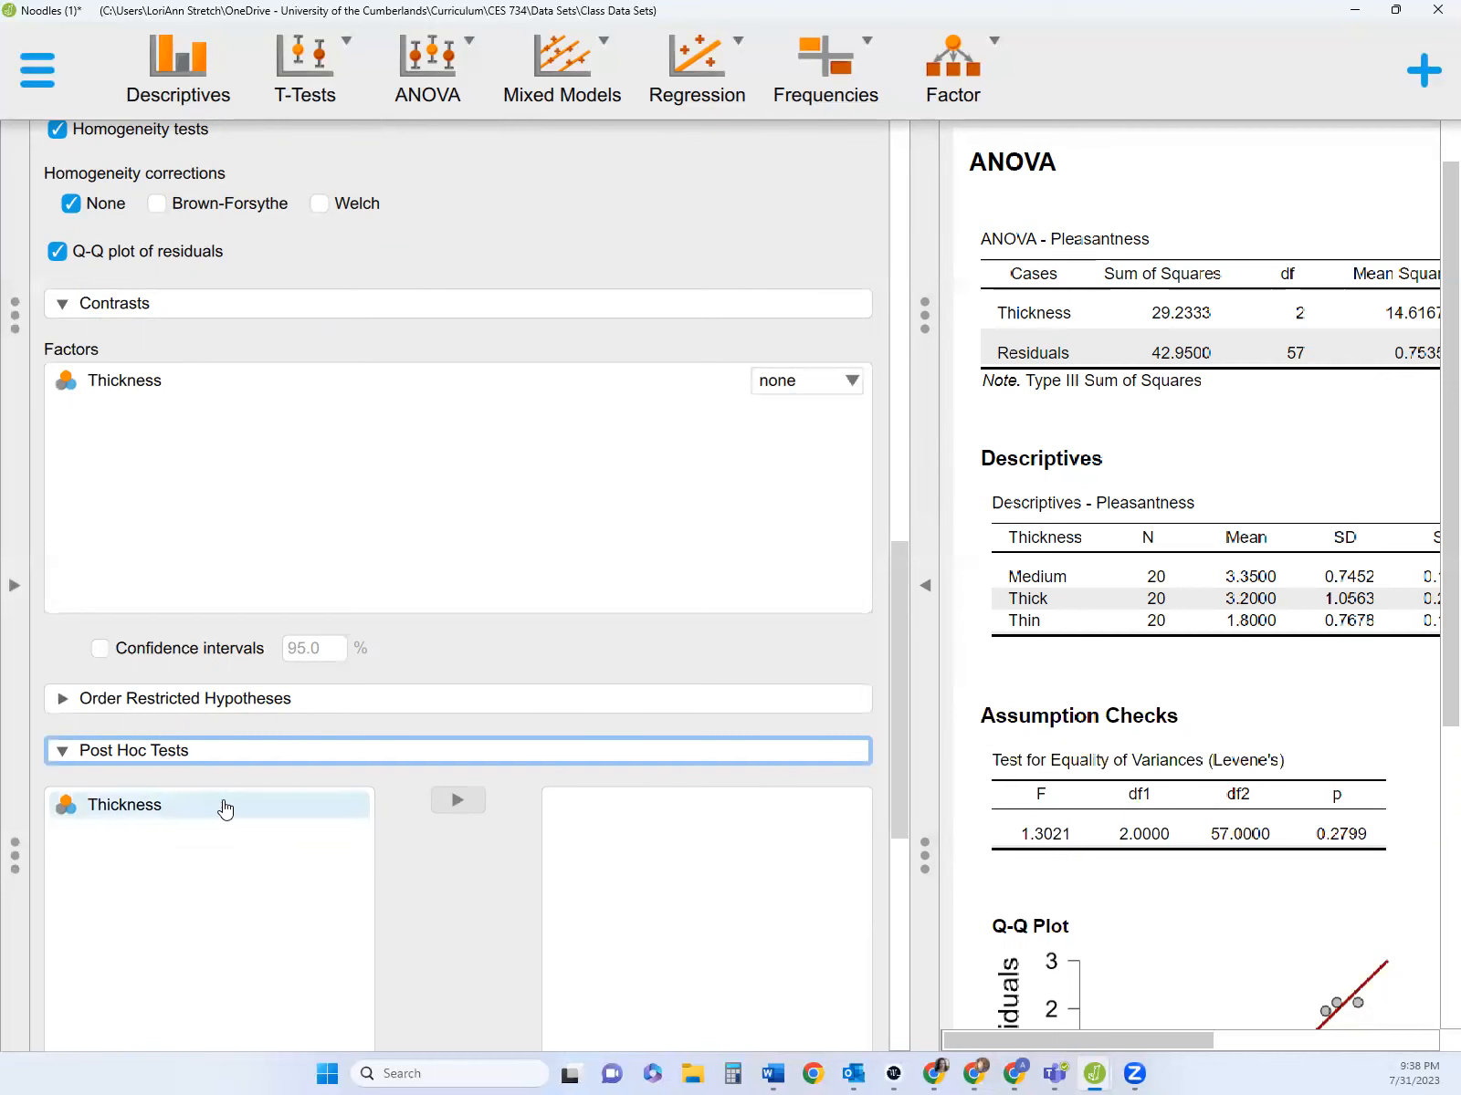
pyautogui.scroll(-5, 225, 808)
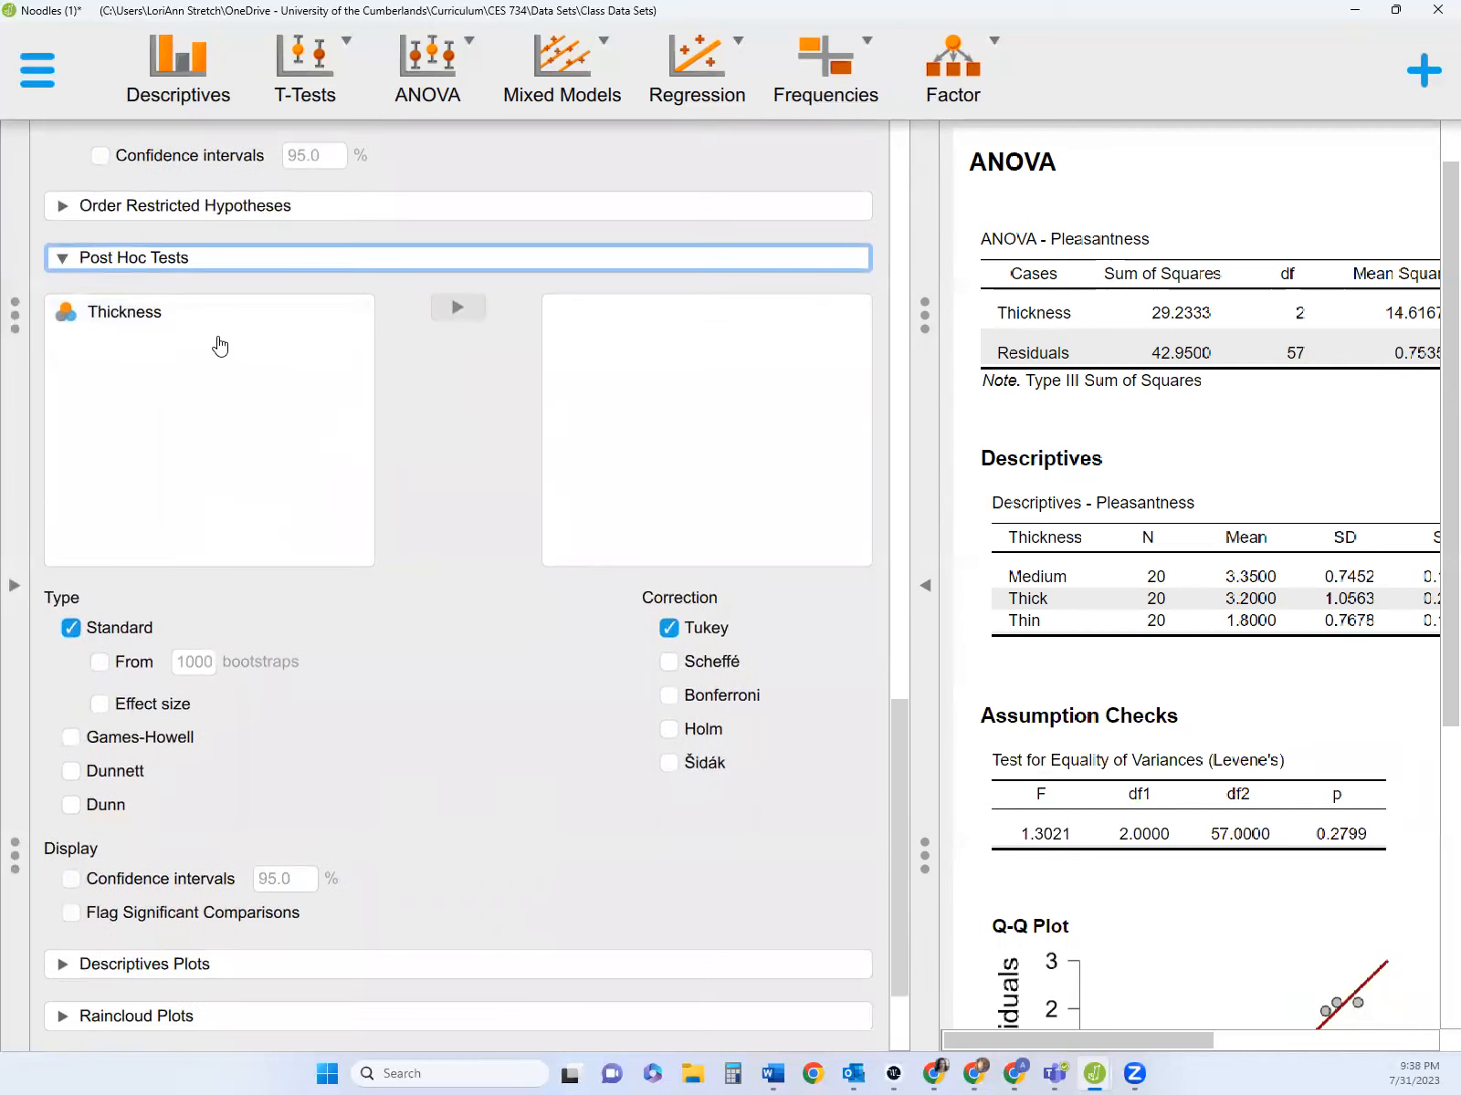
pyautogui.click(126, 315)
pyautogui.click(452, 310)
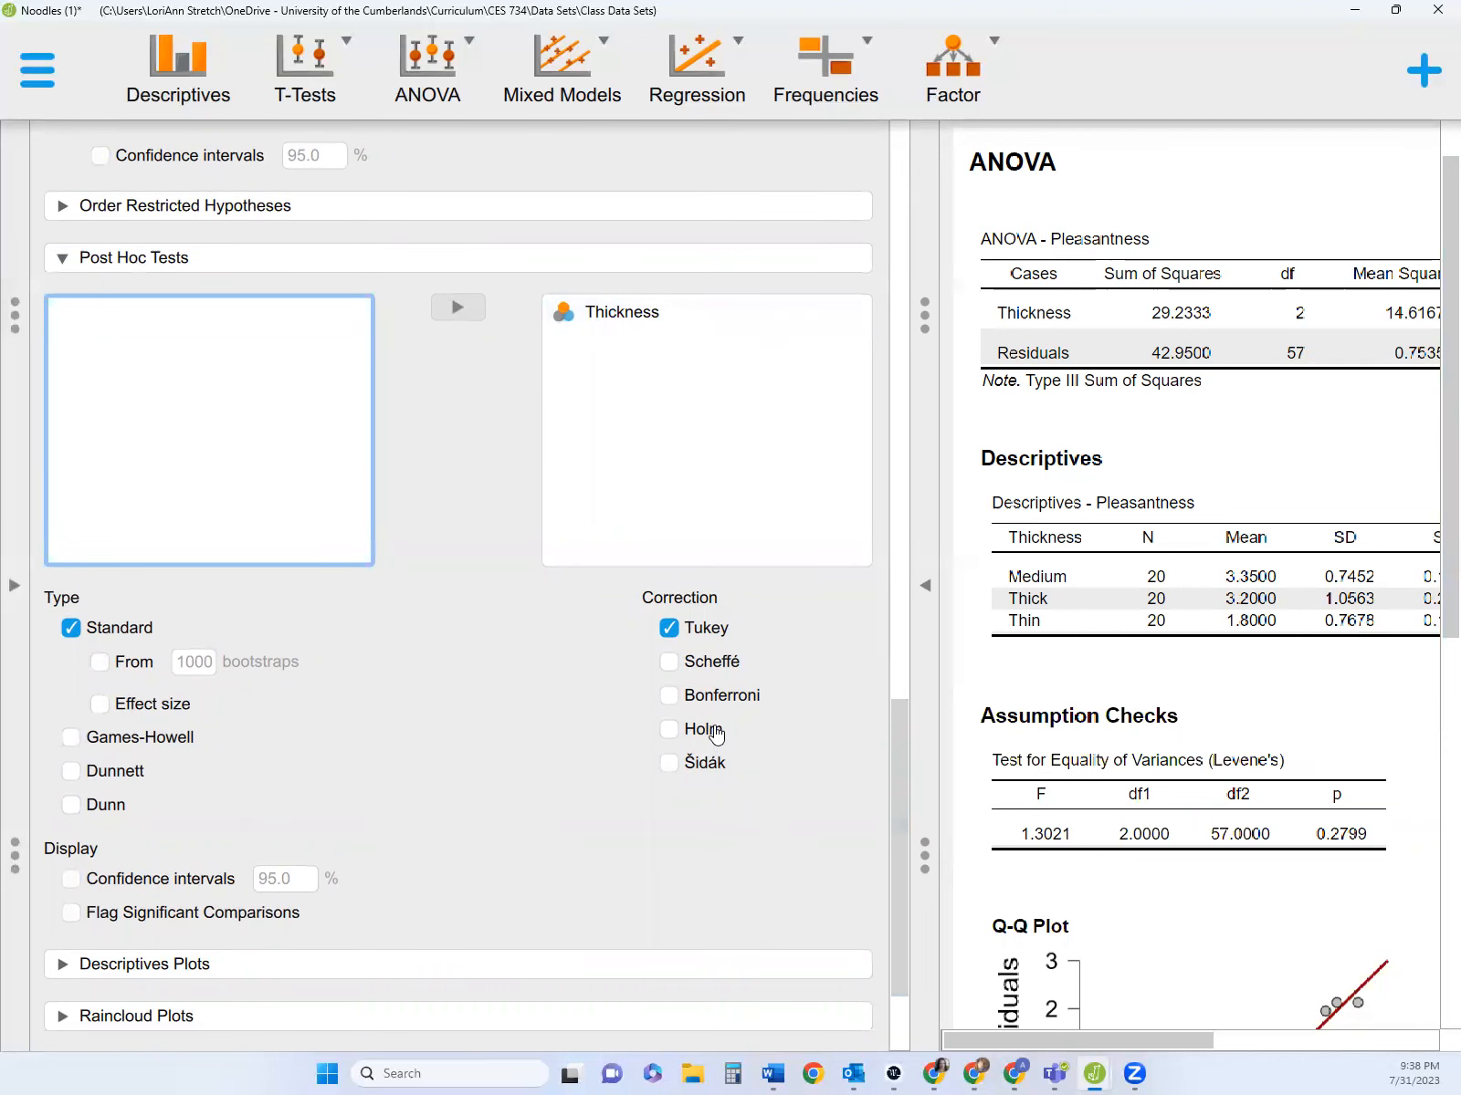
pyautogui.click(670, 697)
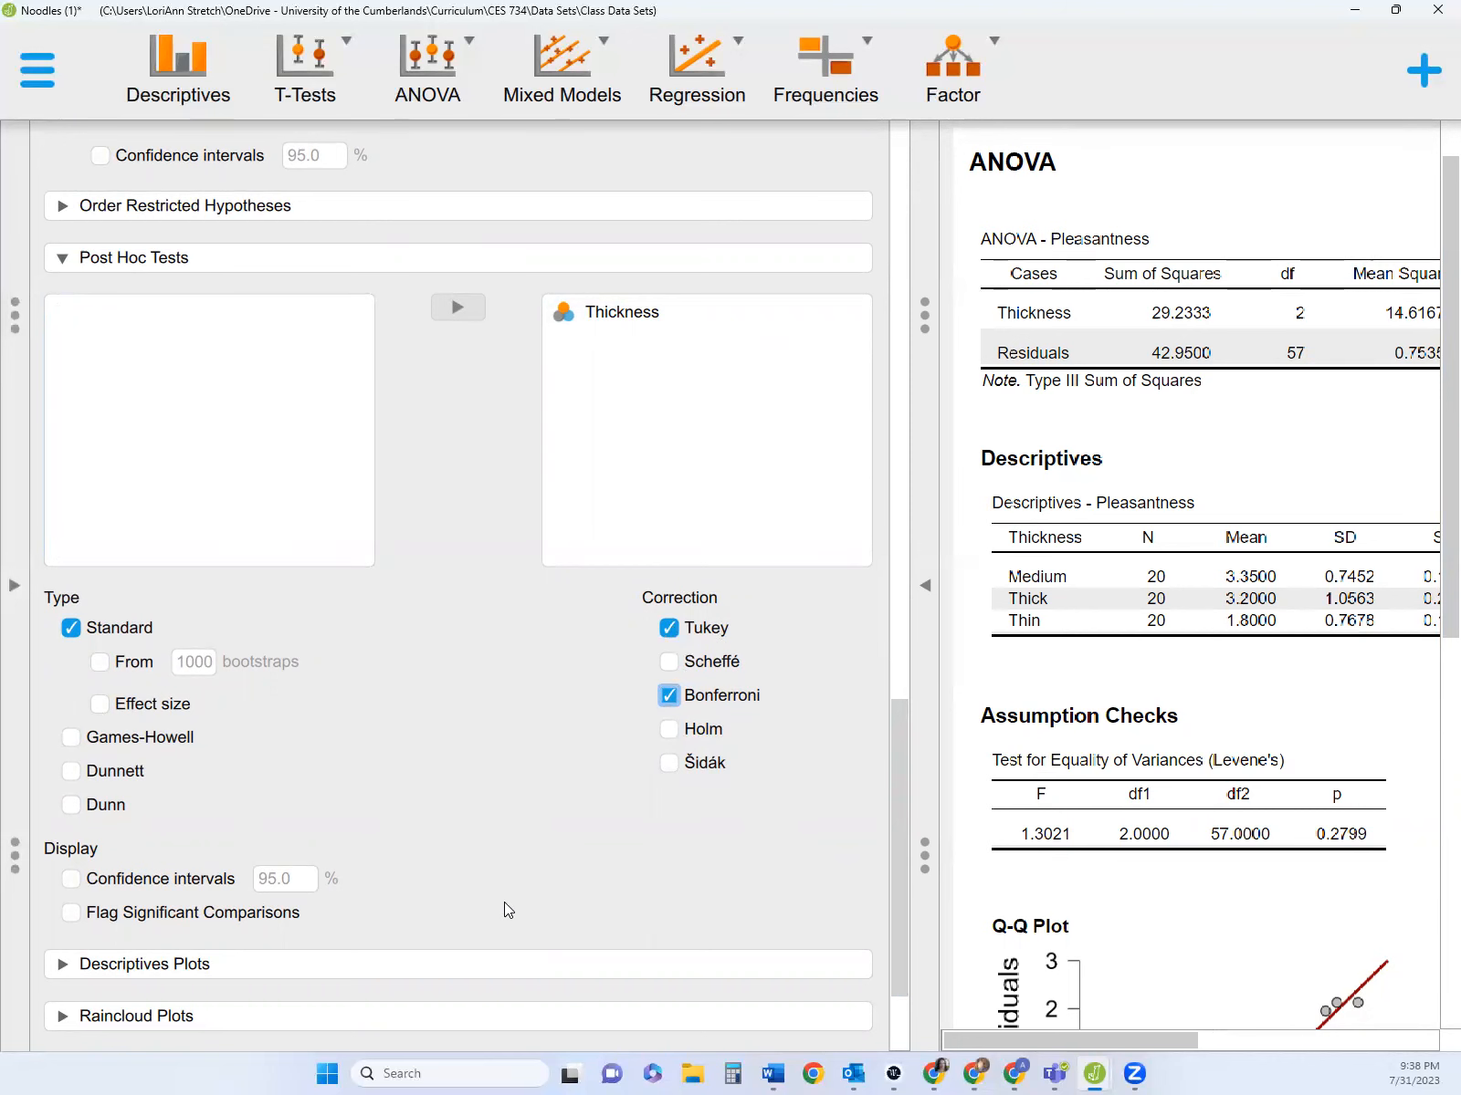
# - Expand the Descriptives Plots options and enable error bars showing a 95% confidence interval
pyautogui.scroll(-3, 504, 906)
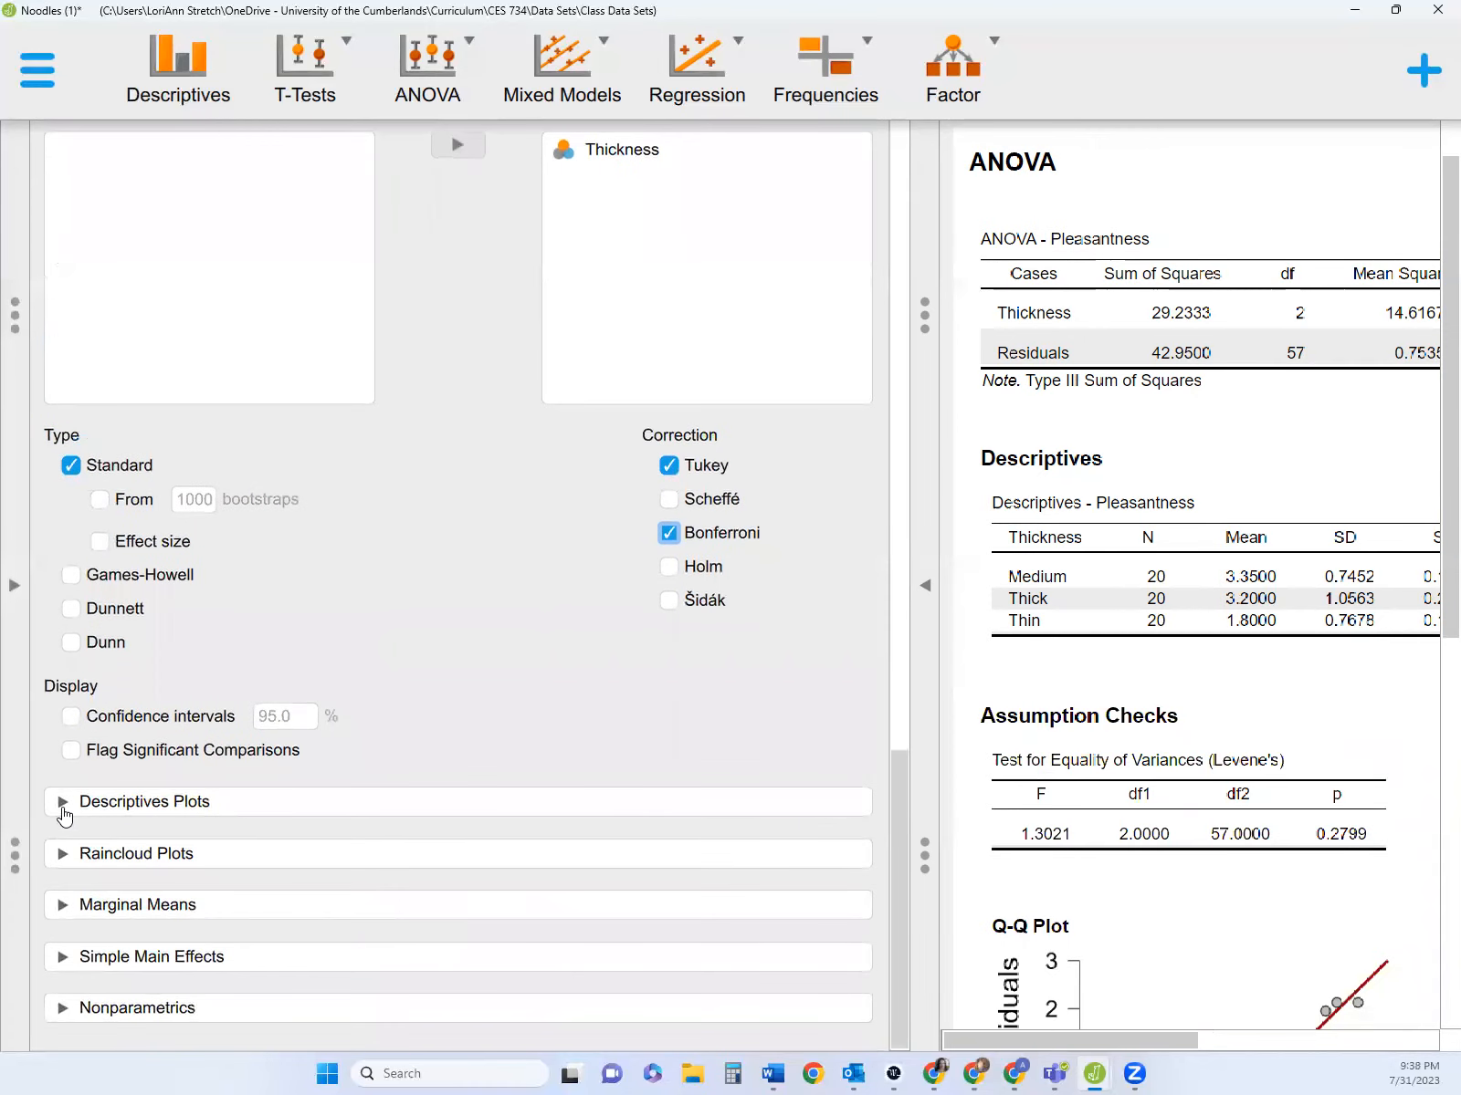
pyautogui.click(63, 805)
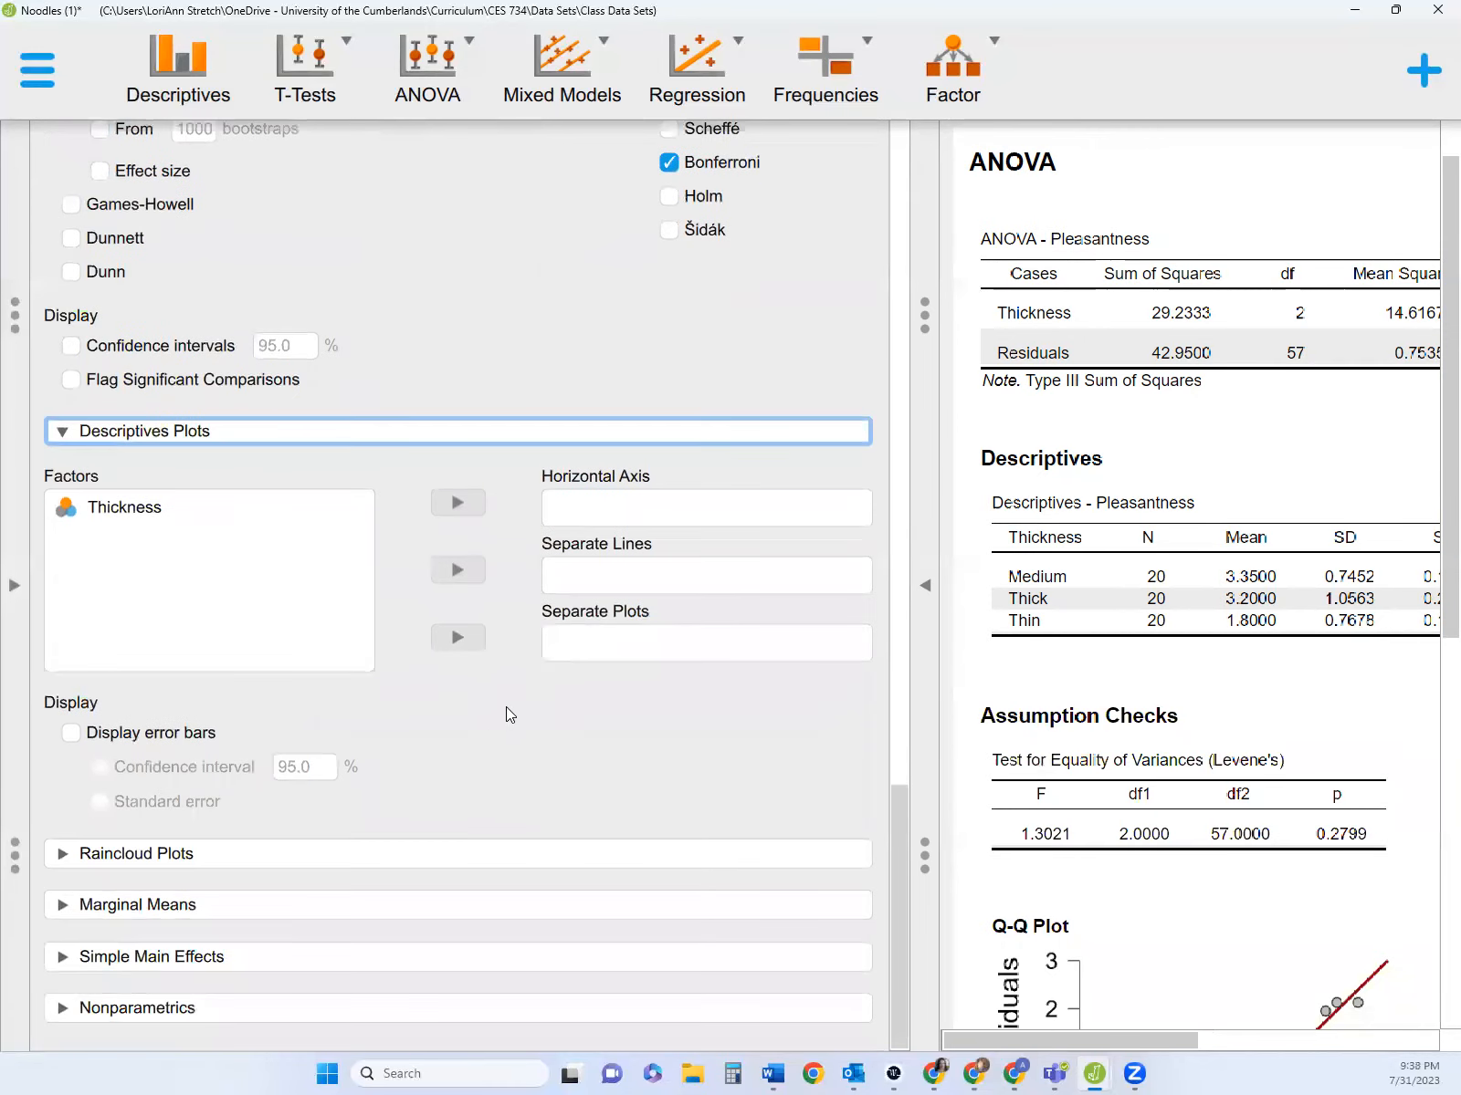
pyautogui.click(71, 733)
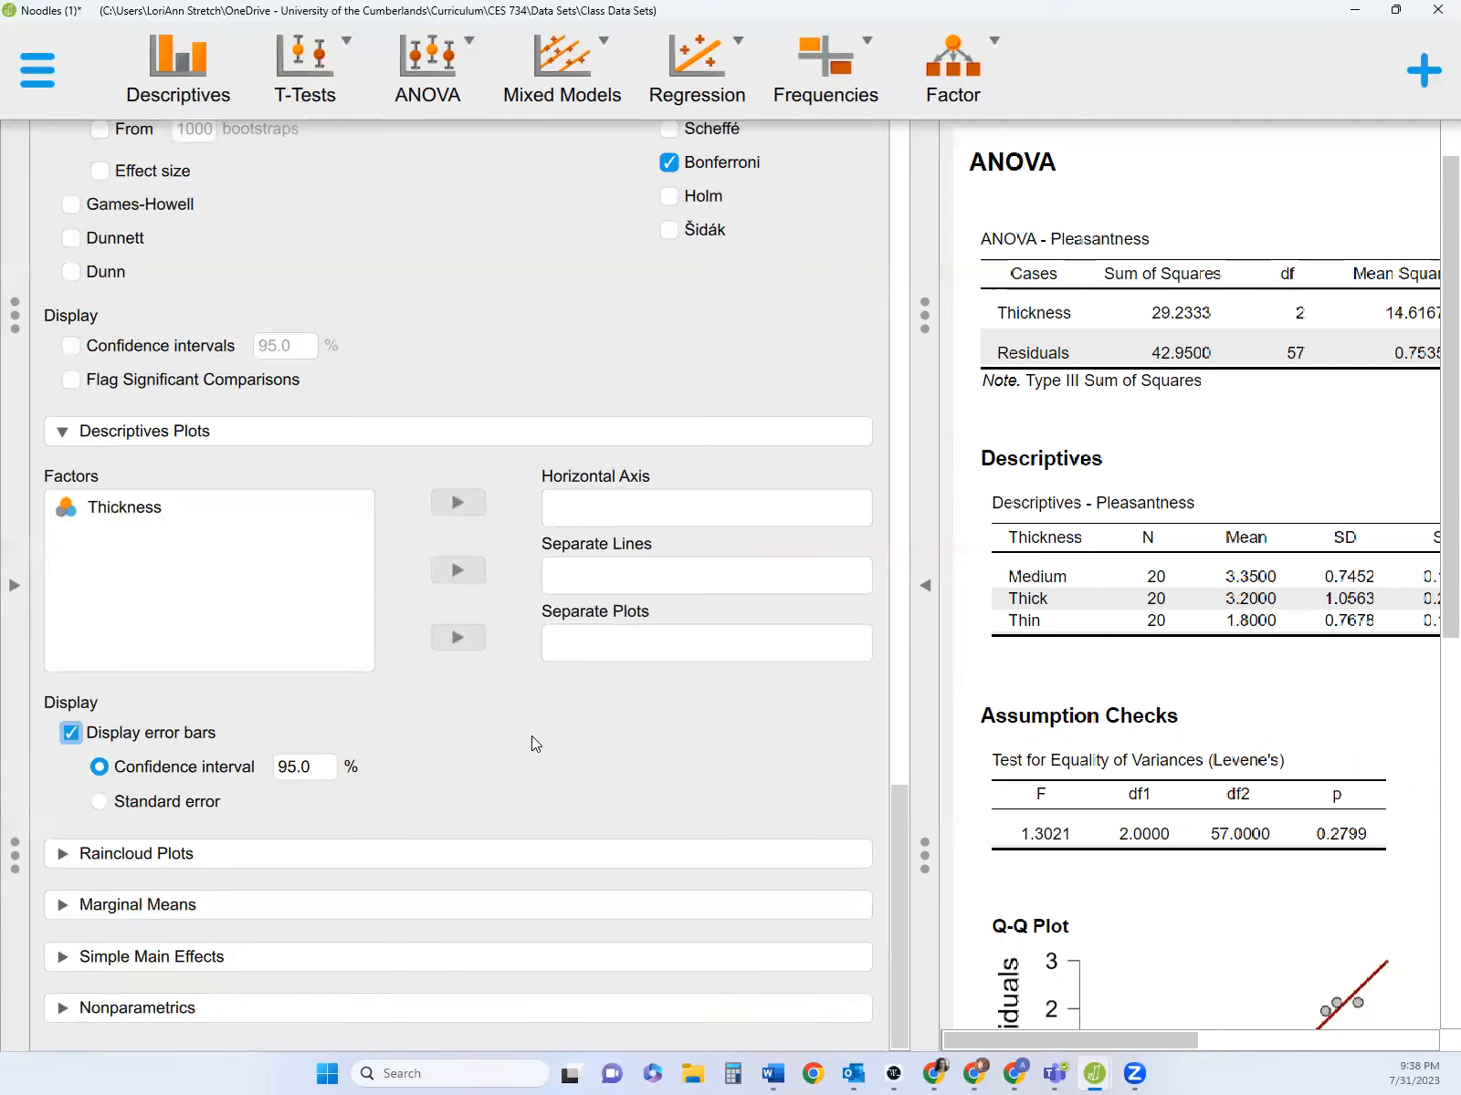
# - Expand the Marginal Means, Simple Main Effects and Nonparametrics options to look over their settings
pyautogui.click(60, 908)
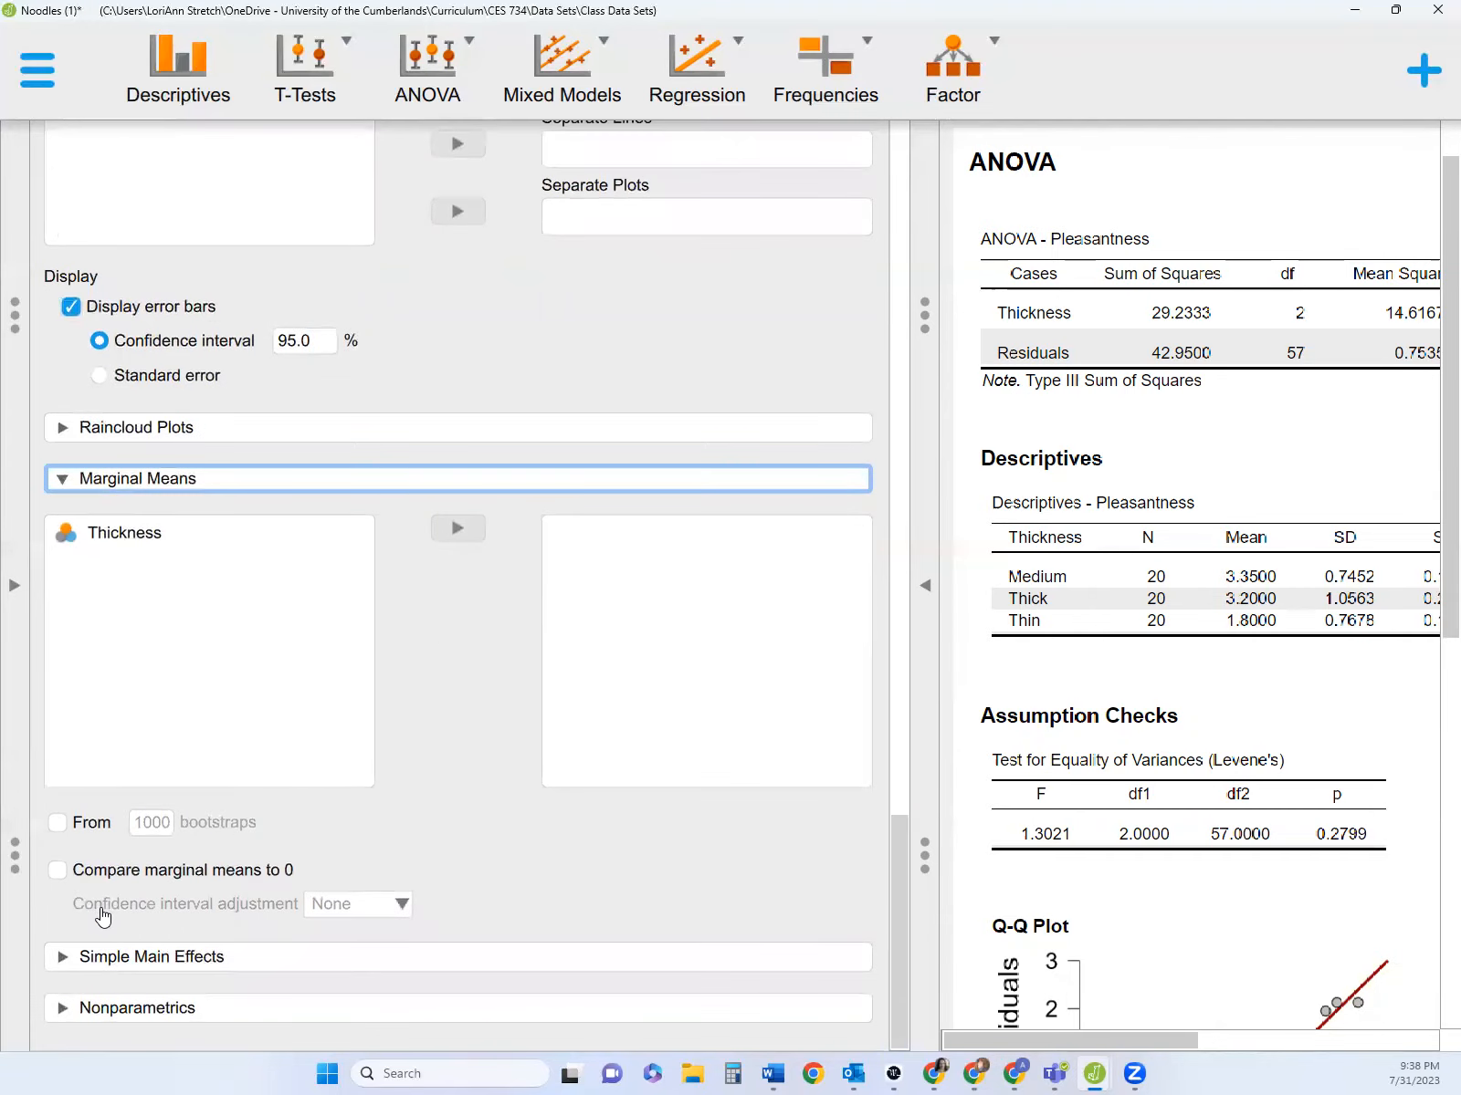
pyautogui.click(60, 960)
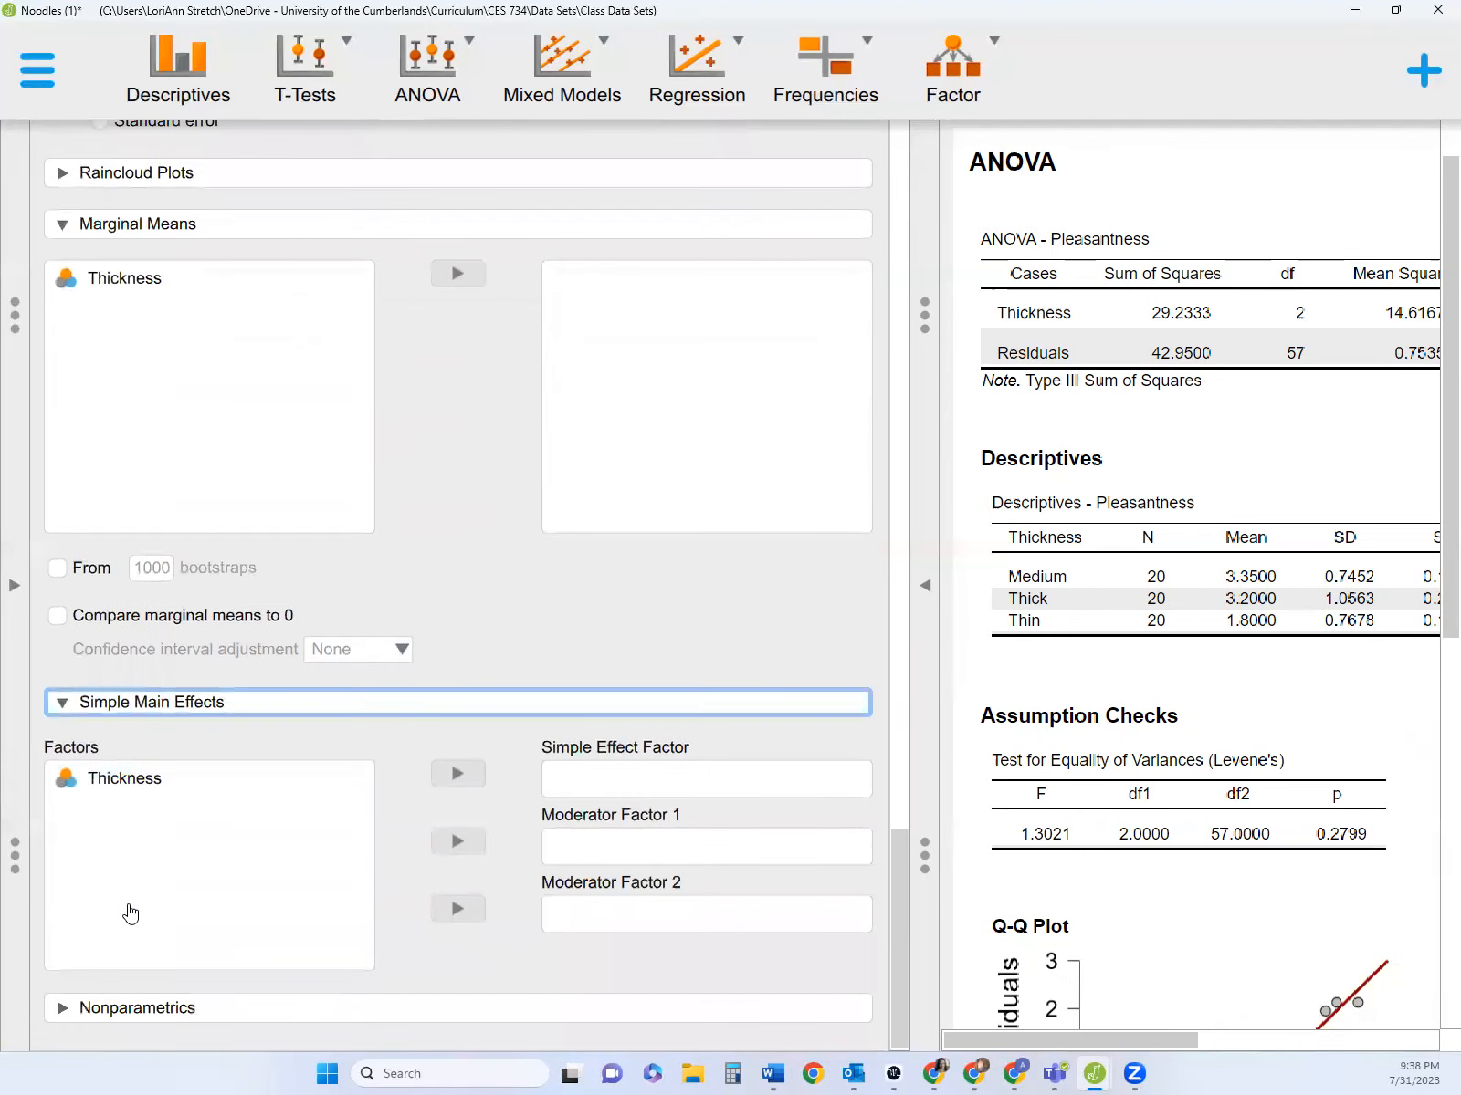
pyautogui.click(60, 1008)
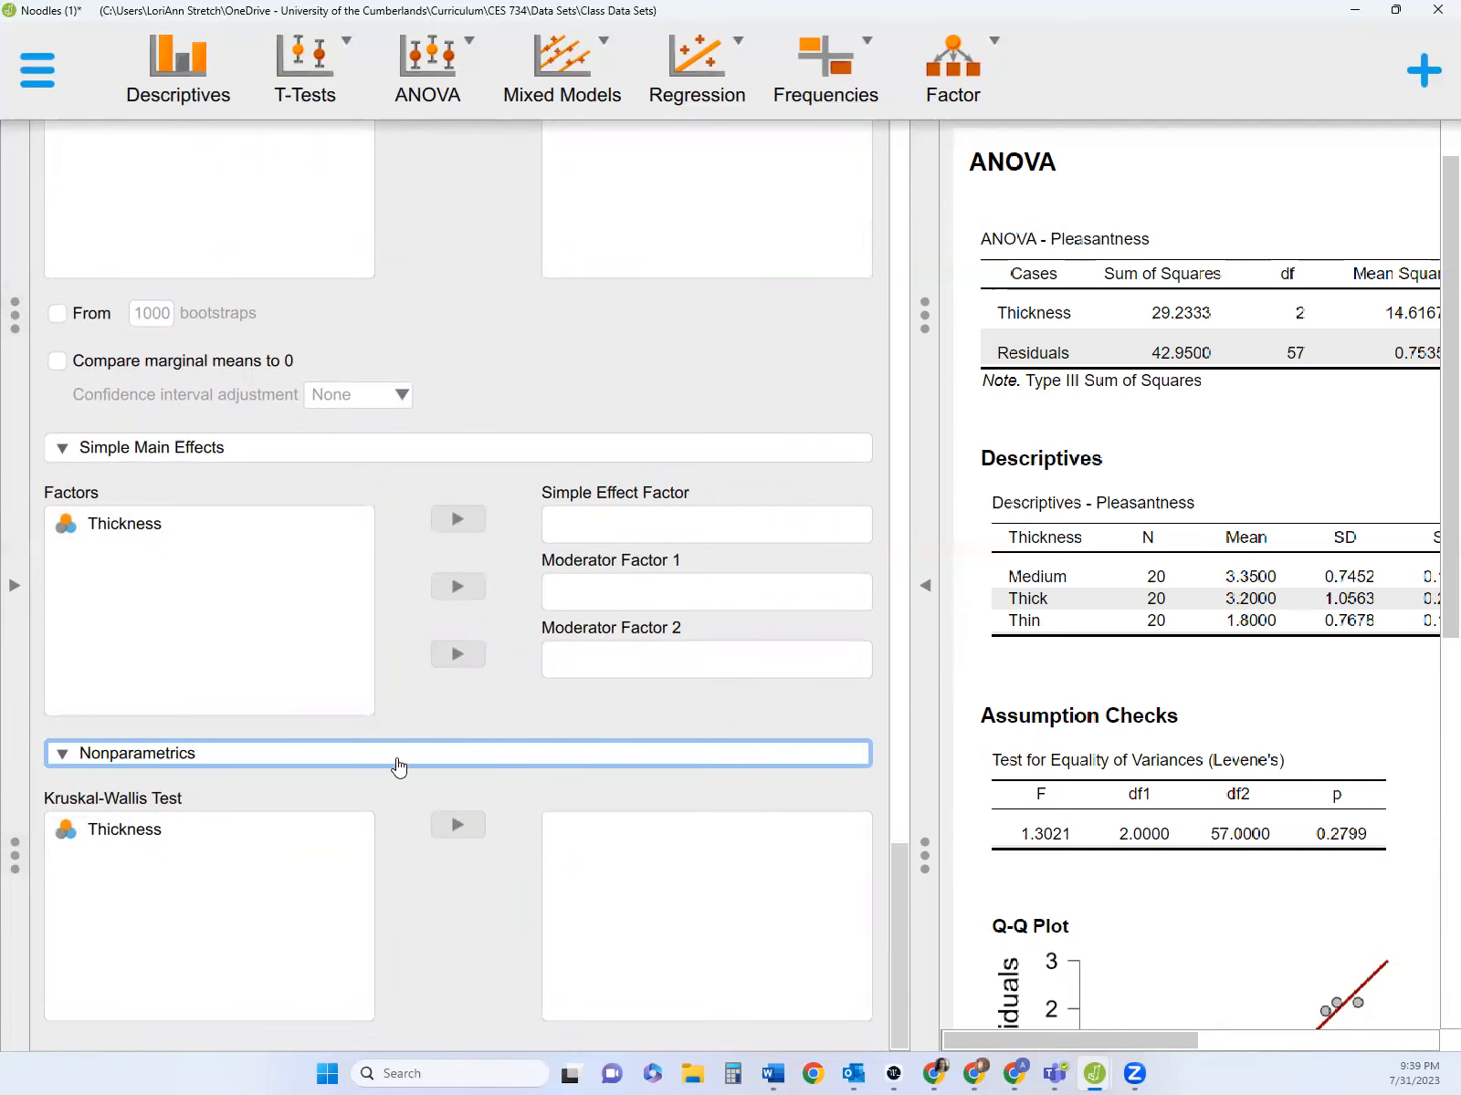
pyautogui.click(112, 827)
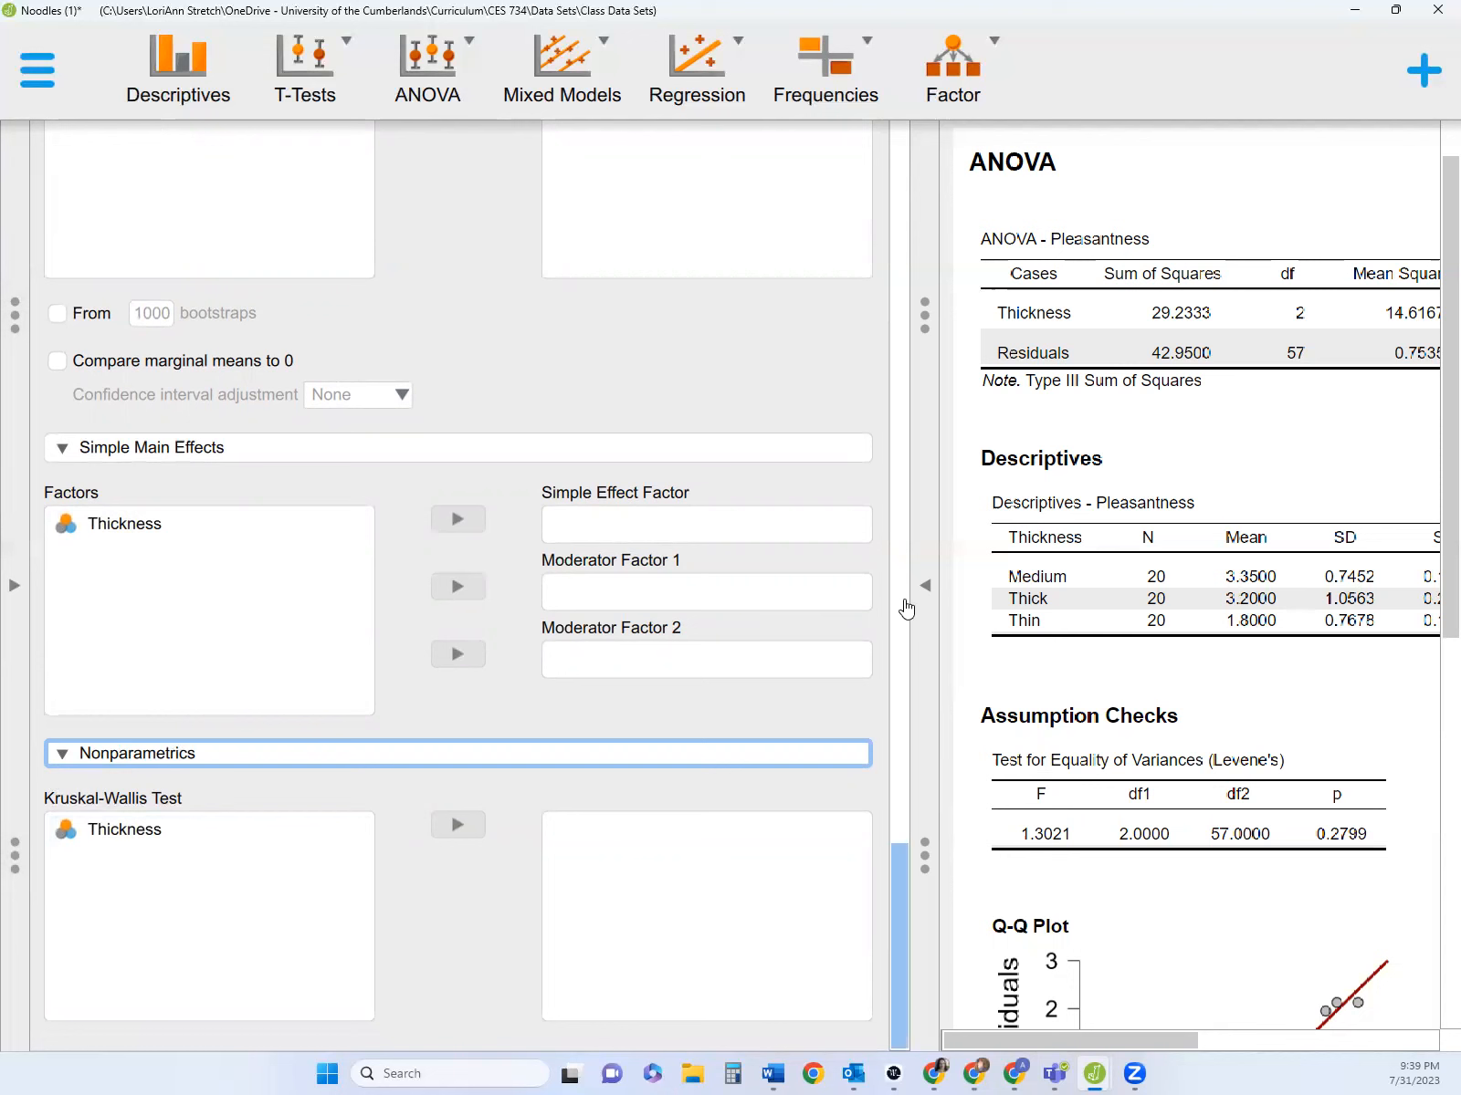
# - Expand the results to full width and review the ANOVA, descriptives, Levene's test, Q-Q plot and post hoc output
pyautogui.click(924, 590)
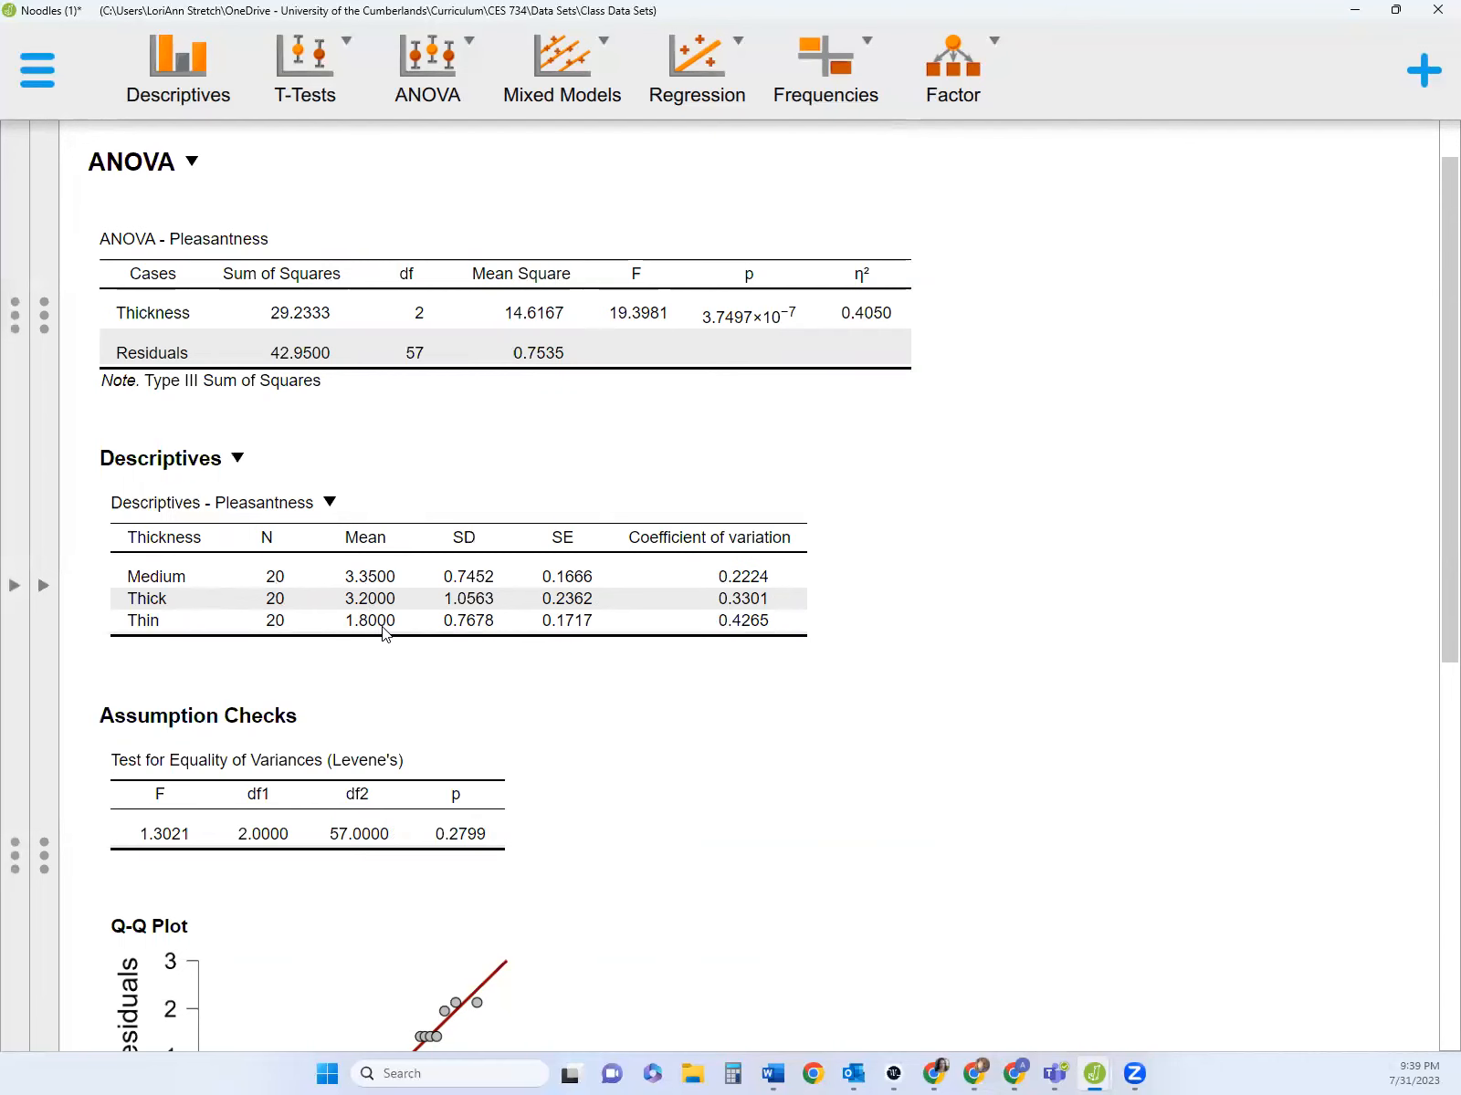
pyautogui.scroll(-3, 371, 697)
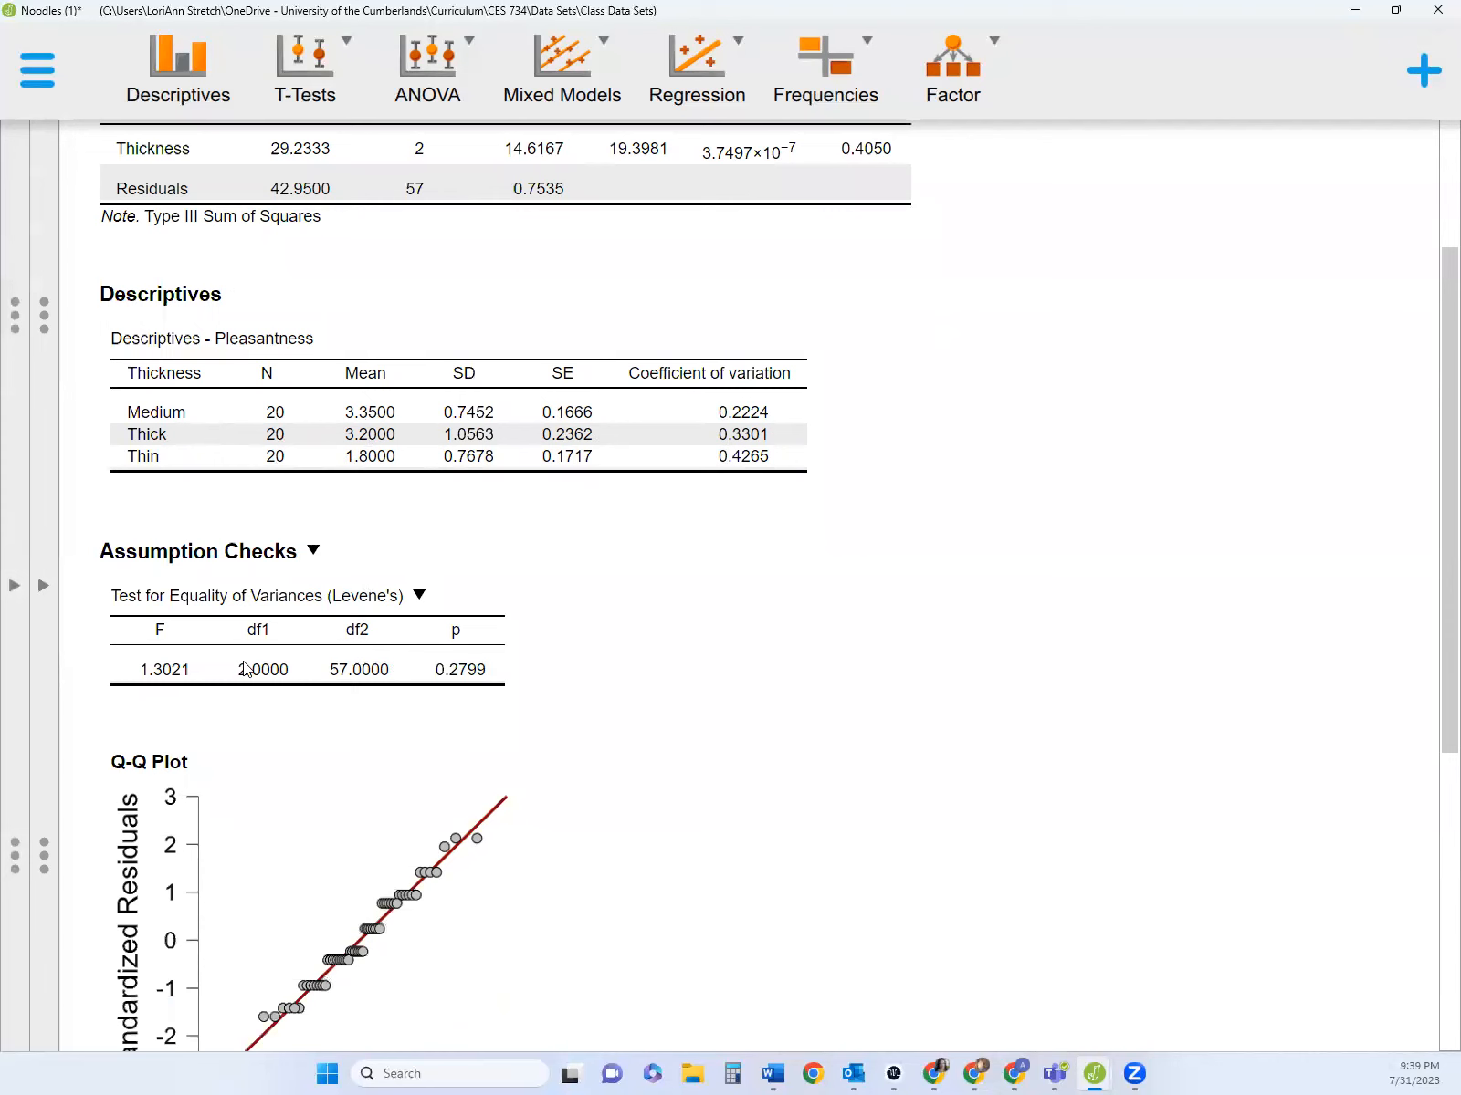
pyautogui.scroll(-2, 317, 666)
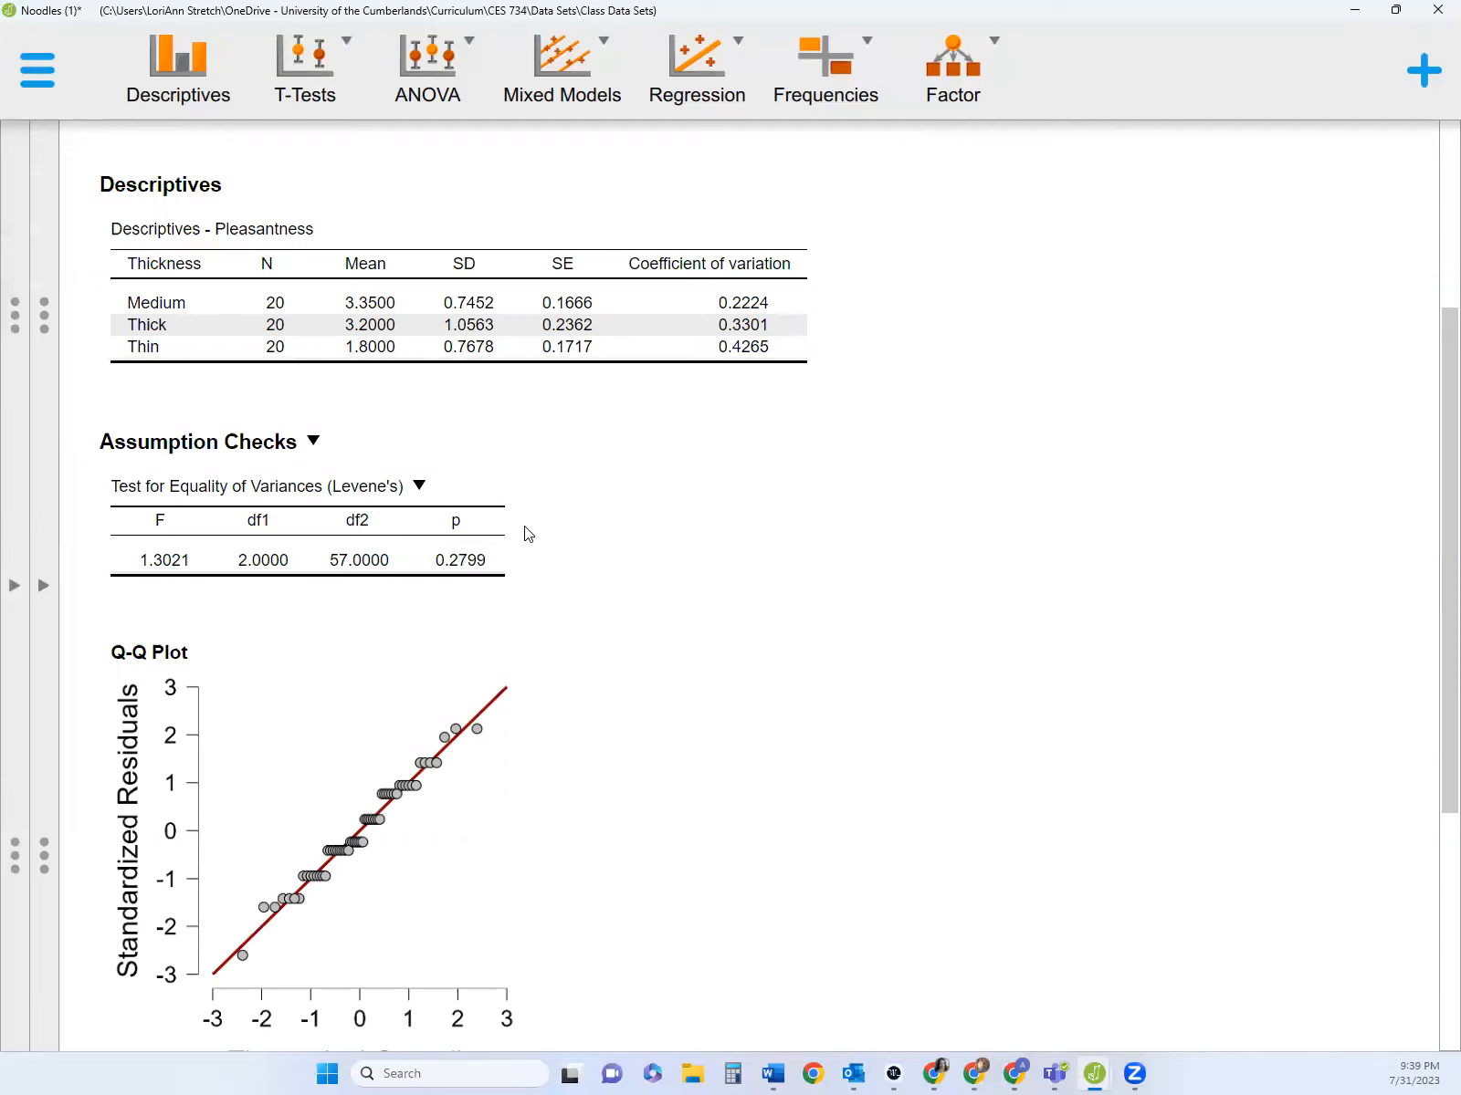
pyautogui.scroll(-1, 554, 694)
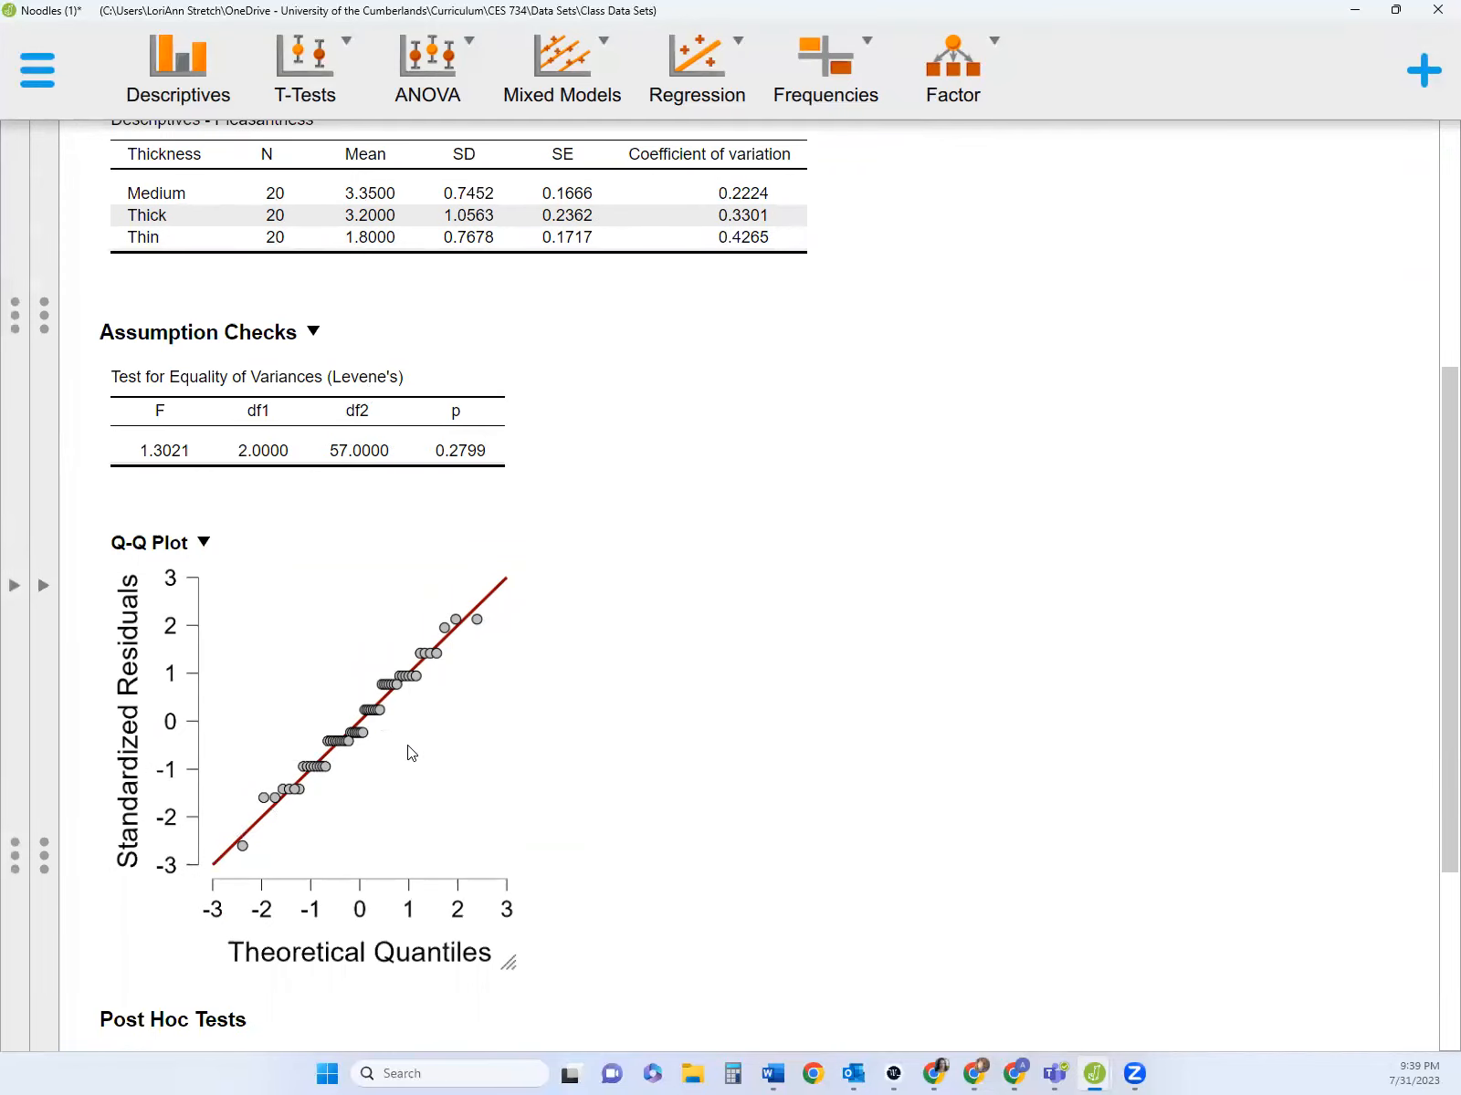
pyautogui.scroll(-3, 541, 668)
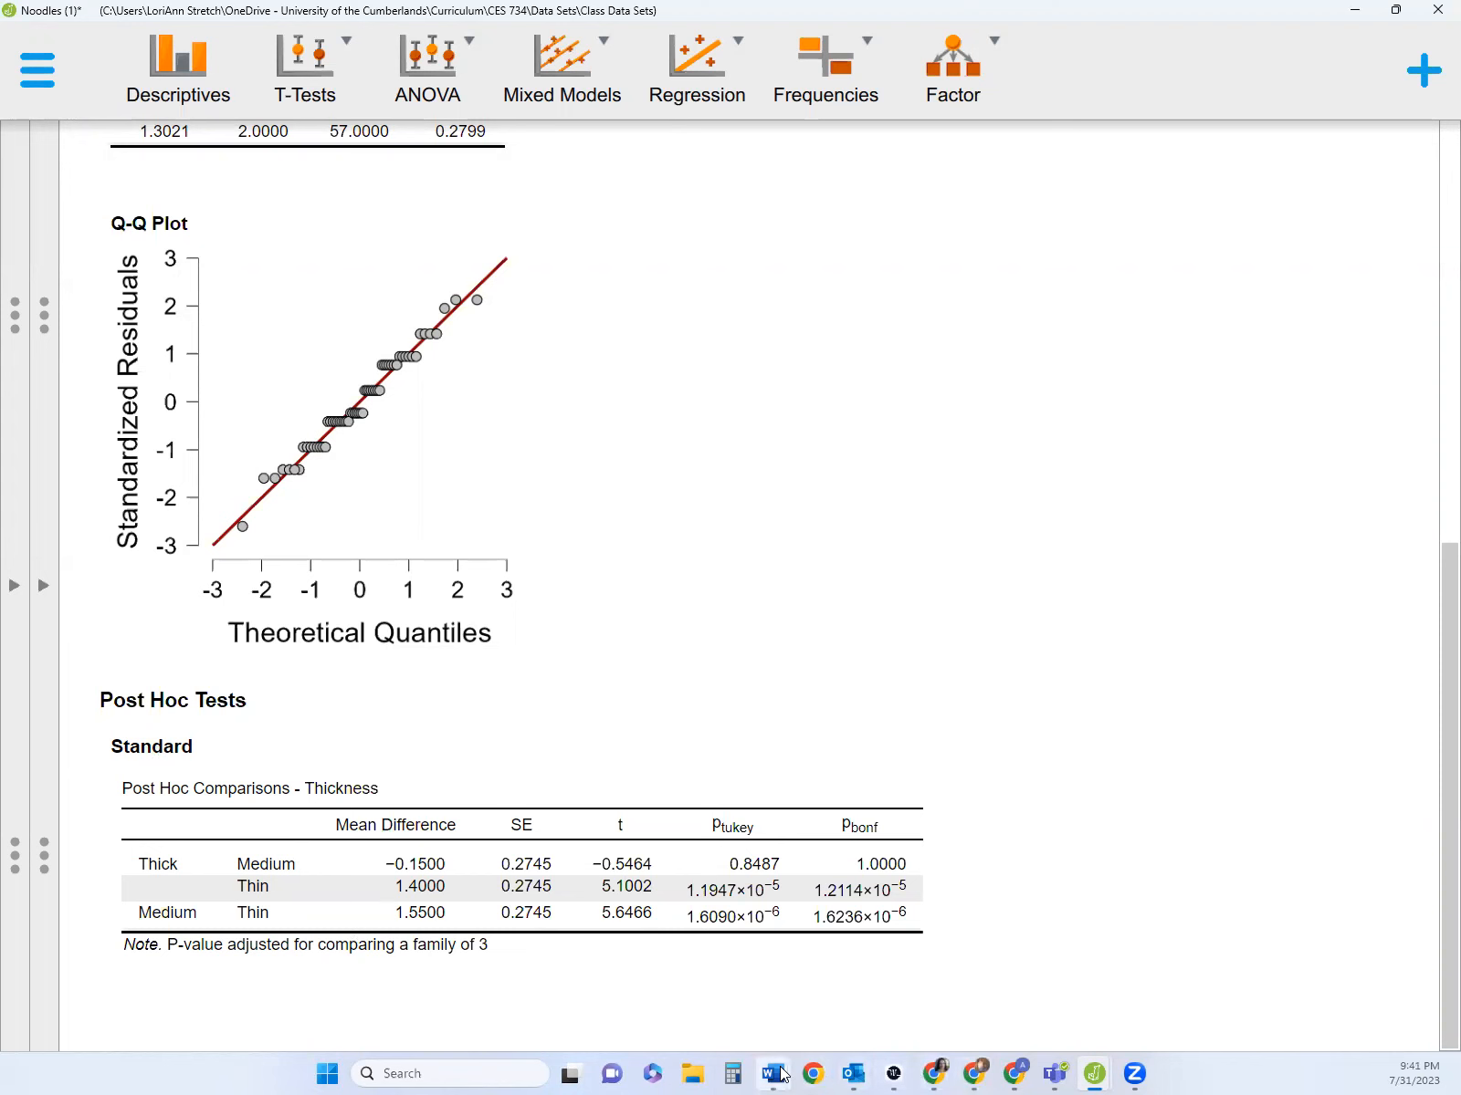
# - Switch to the statistics guide in Word and review the one-way ANOVA setup instructions through to Step 1: Test the Assumptions
pyautogui.moveTo(781, 1075)
pyautogui.click(1254, 973)
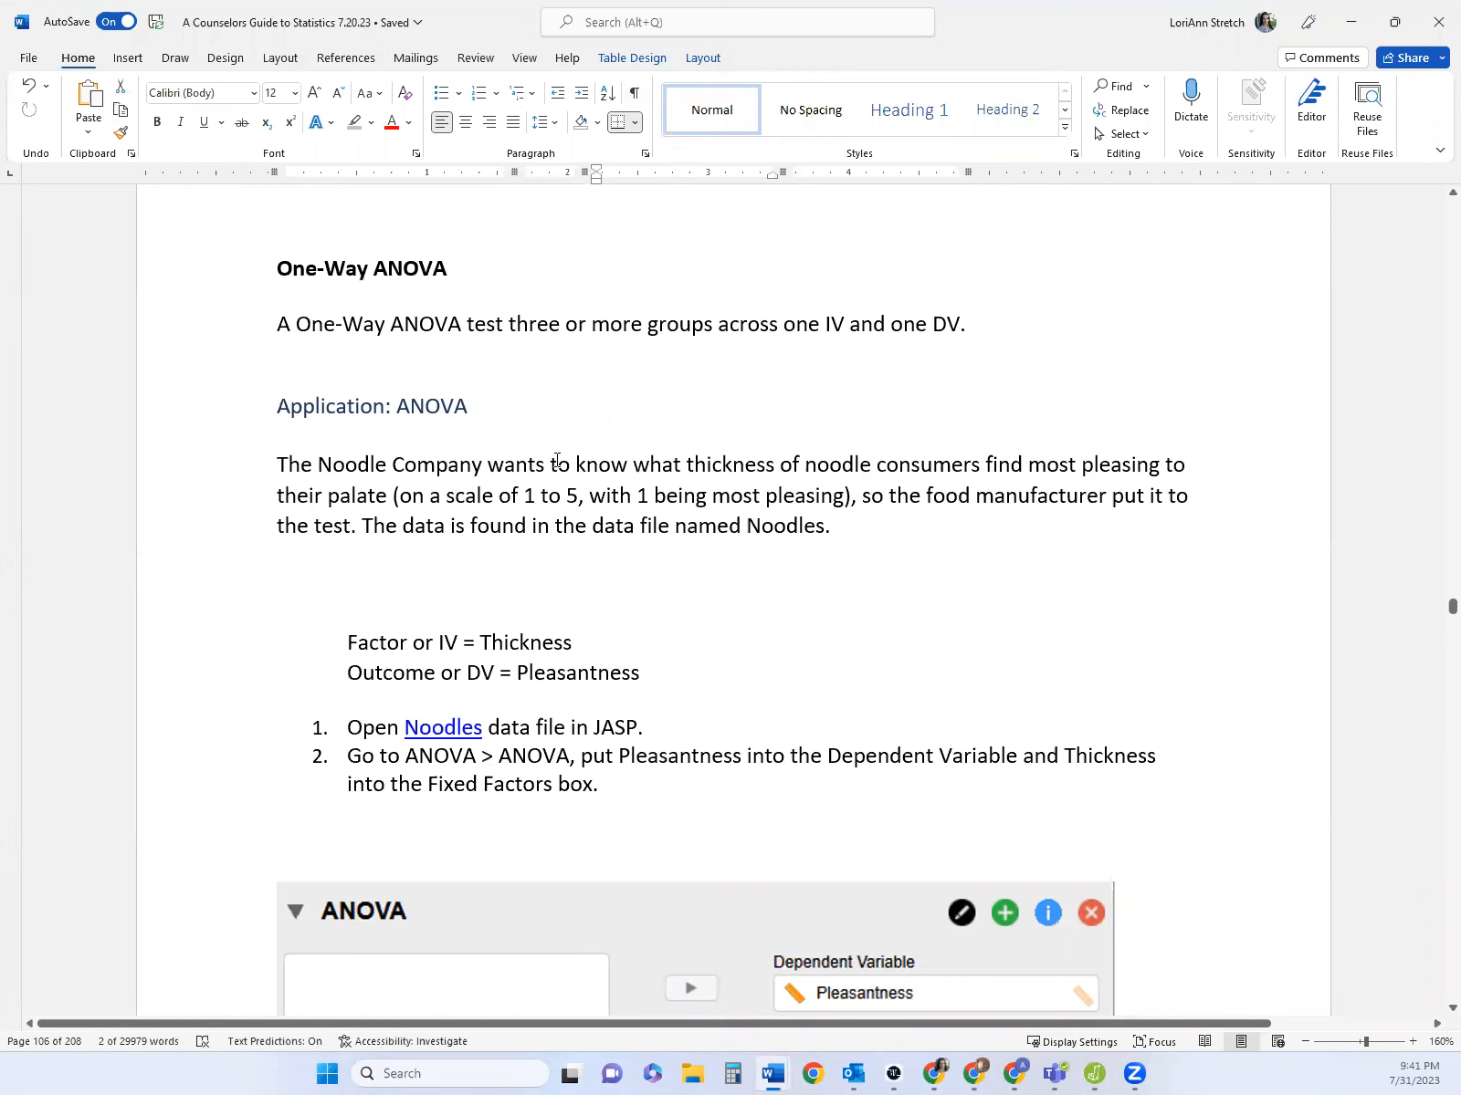
pyautogui.scroll(-5, 582, 658)
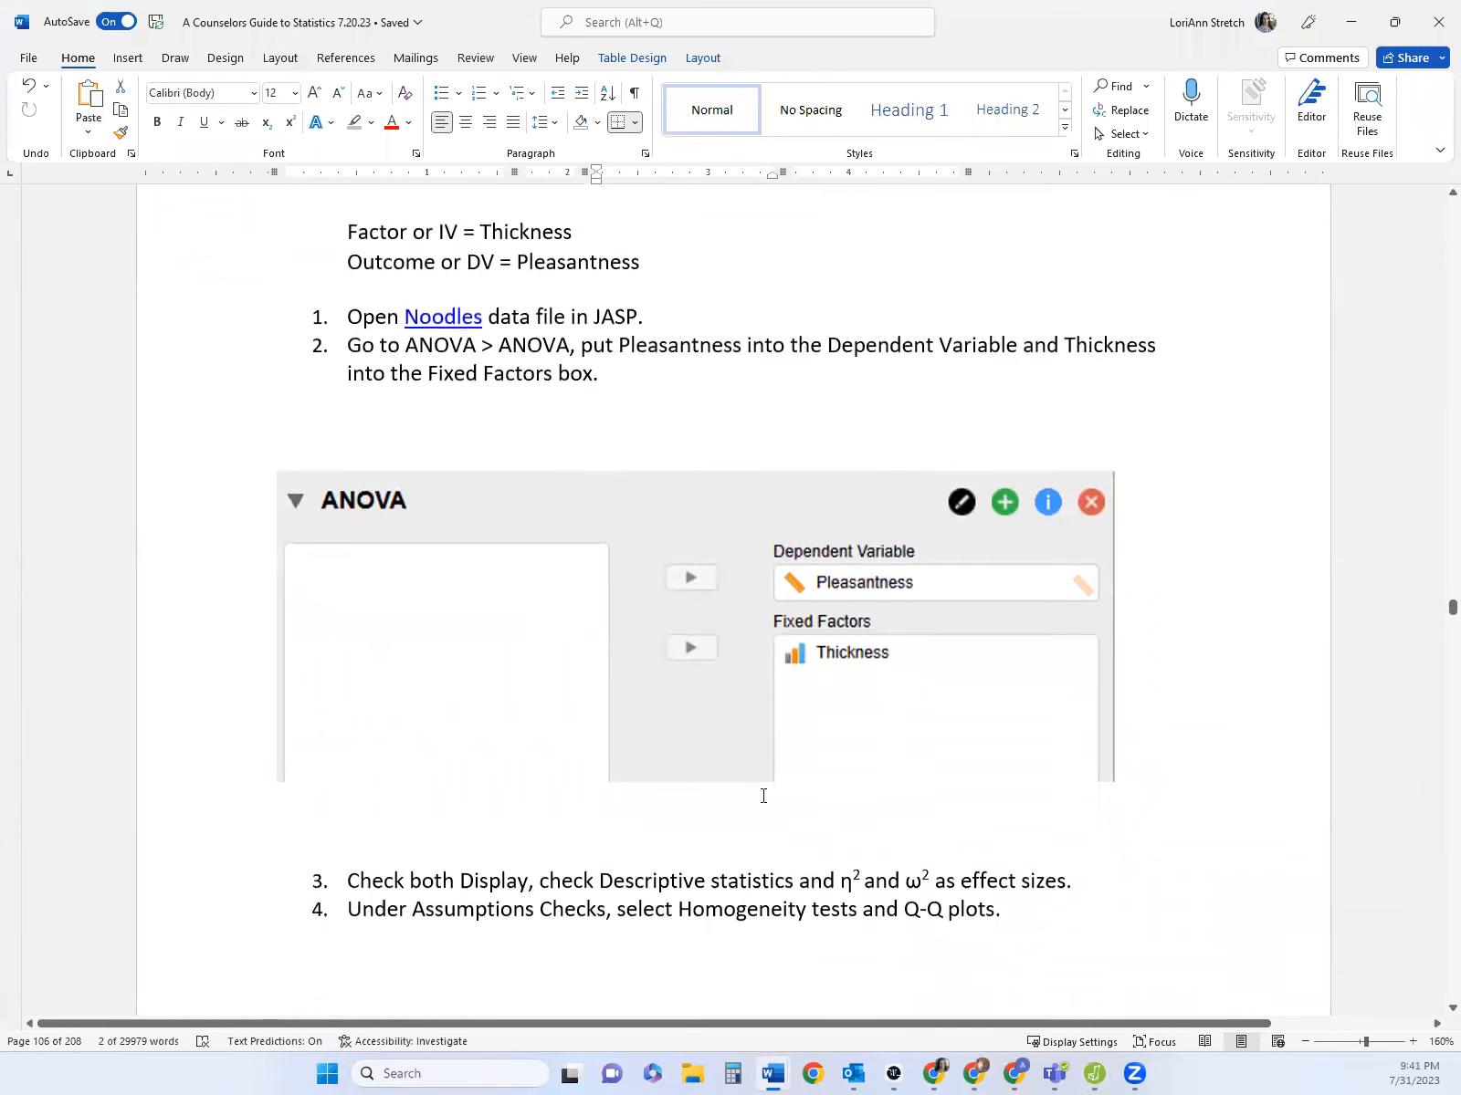
pyautogui.scroll(-1, 643, 613)
pyautogui.scroll(-2, 644, 613)
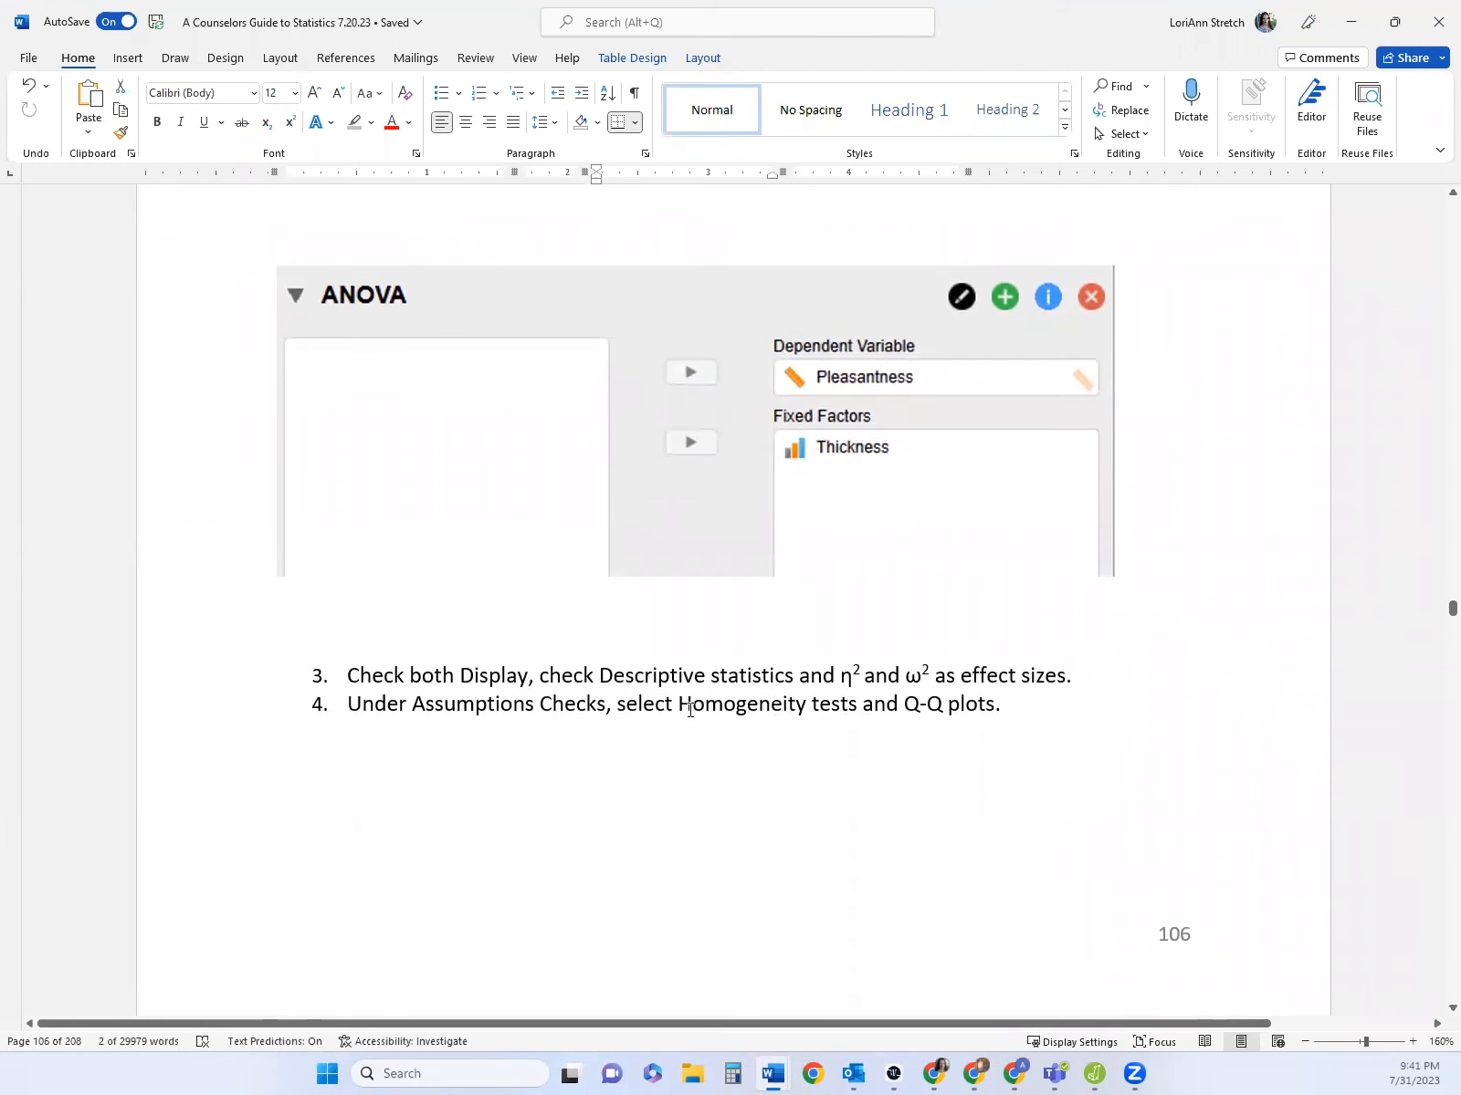
pyautogui.scroll(-12, 926, 732)
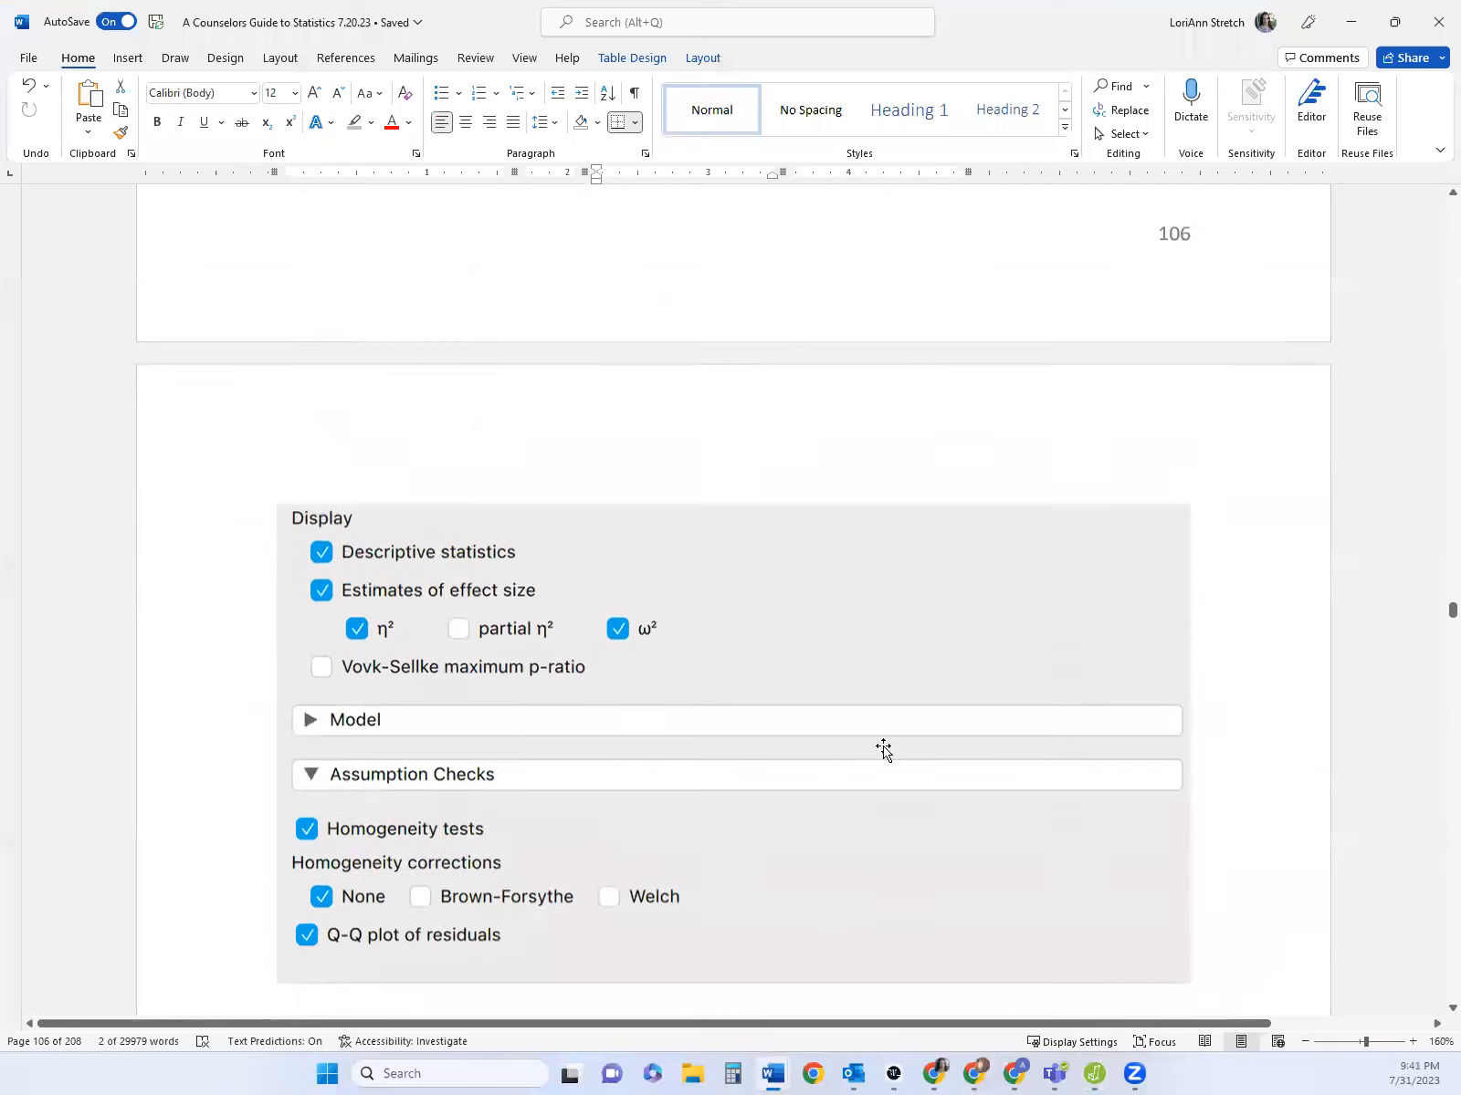
pyautogui.scroll(-15, 860, 732)
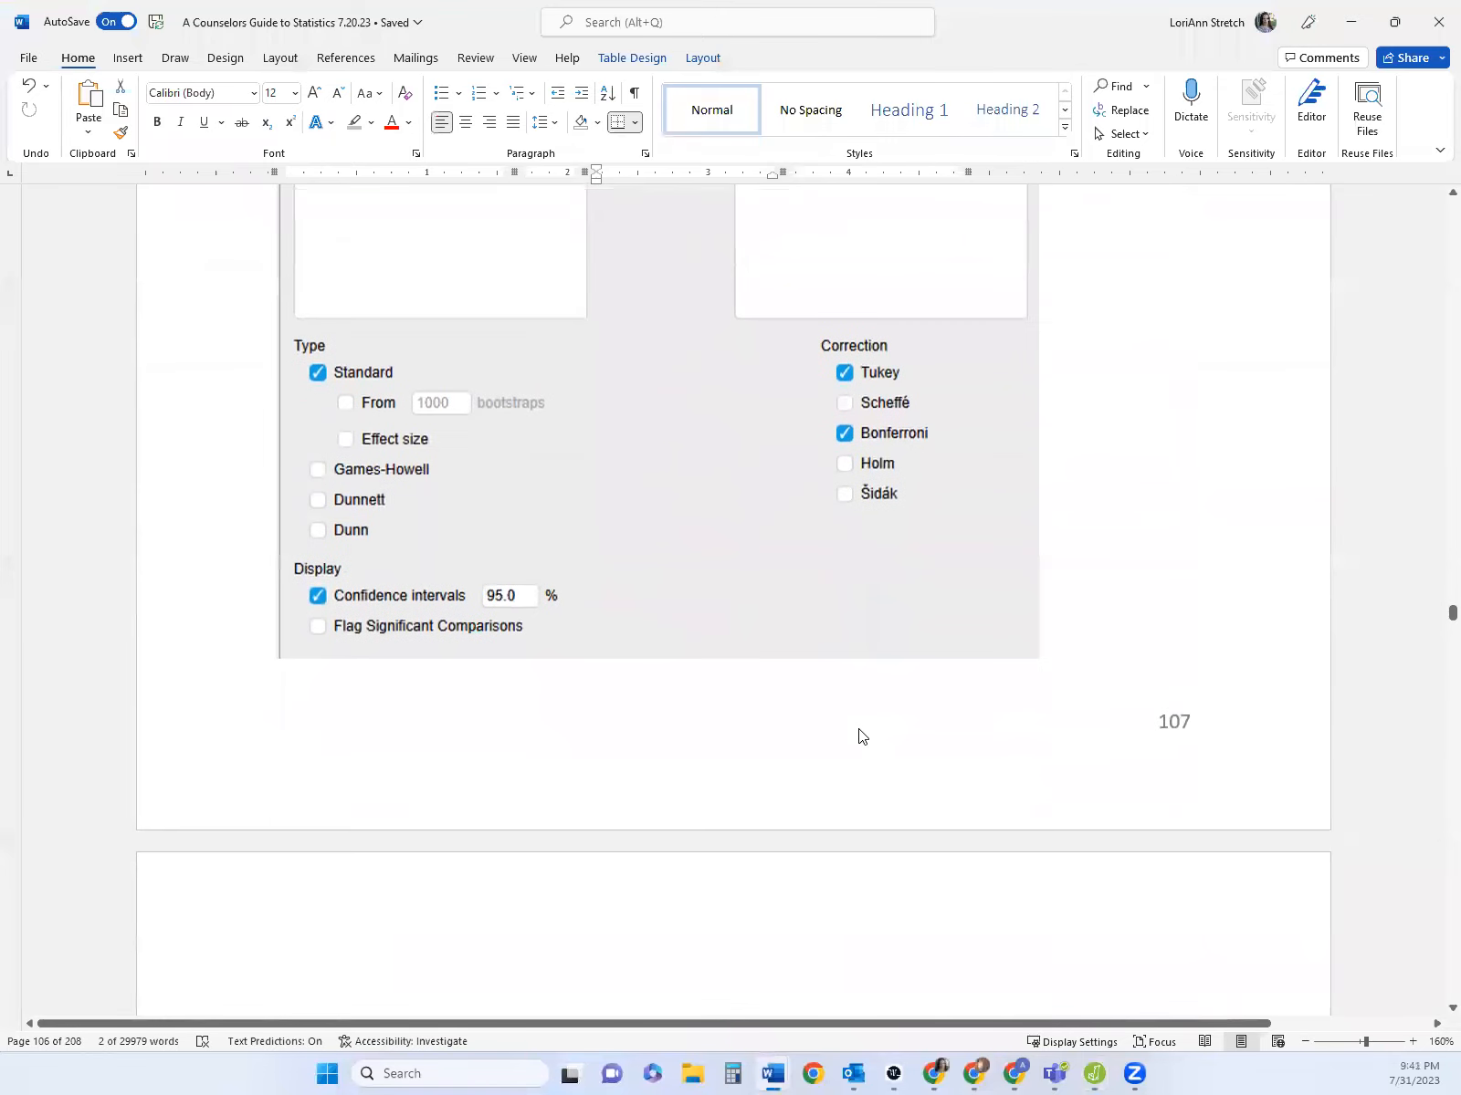
pyautogui.scroll(-3, 859, 728)
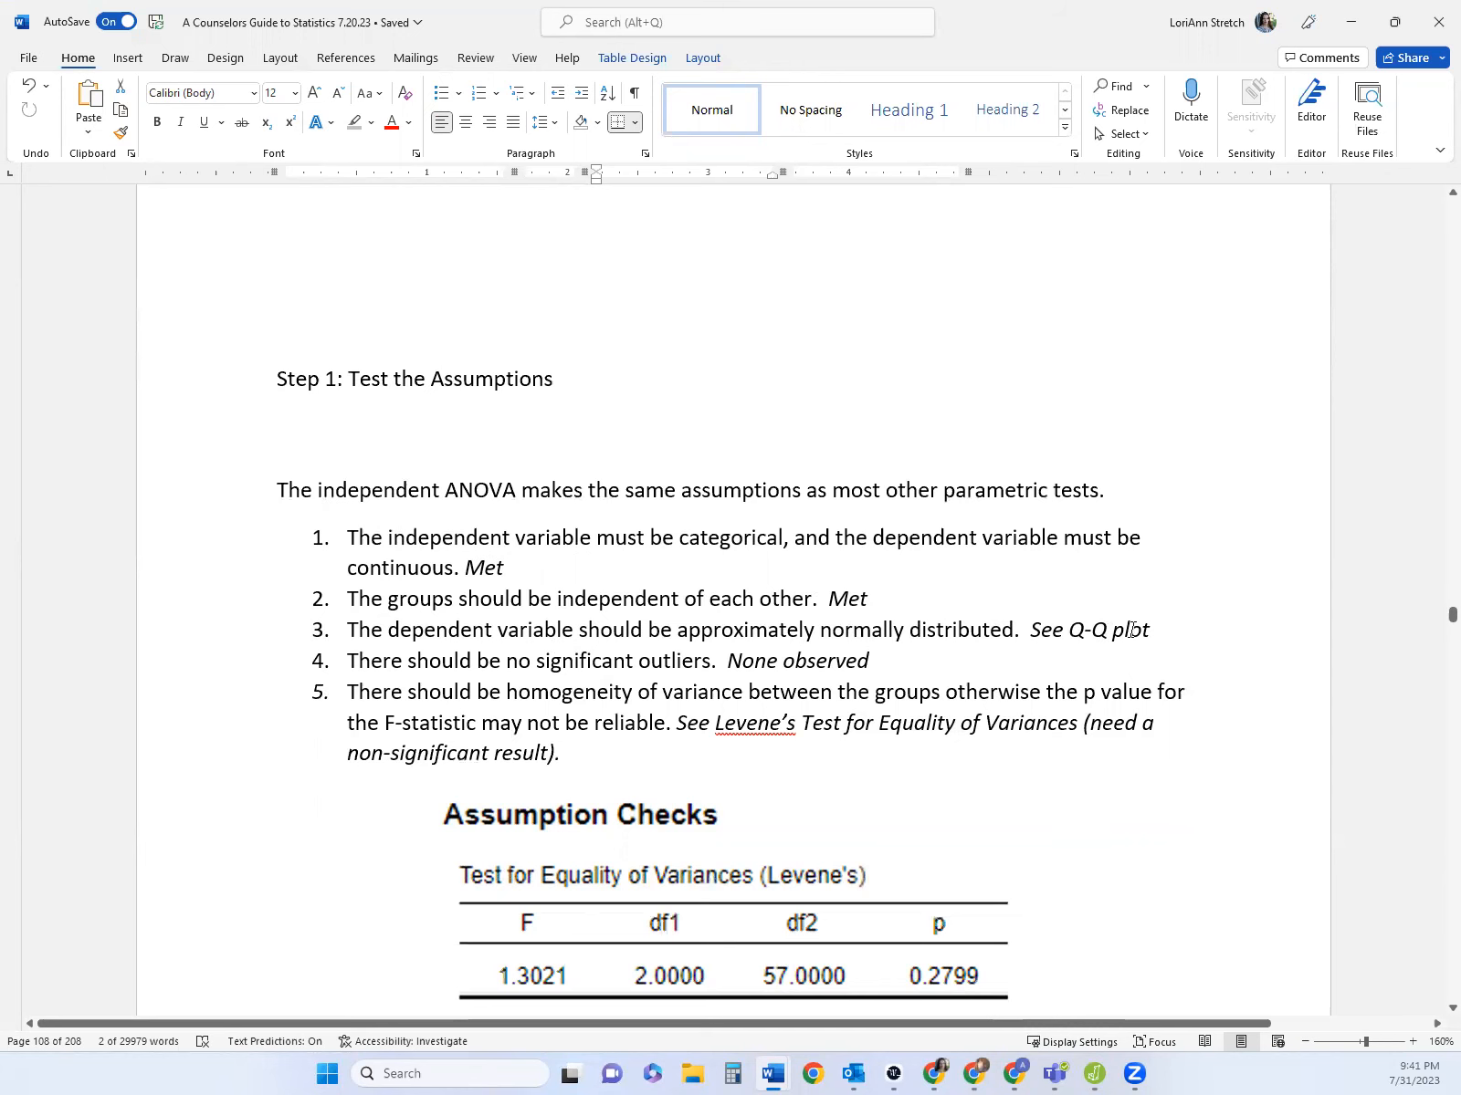
# - Examine the guide's list of ANOVA assumptions against its Levene's test table and Q-Q plot
pyautogui.scroll(-5, 1096, 617)
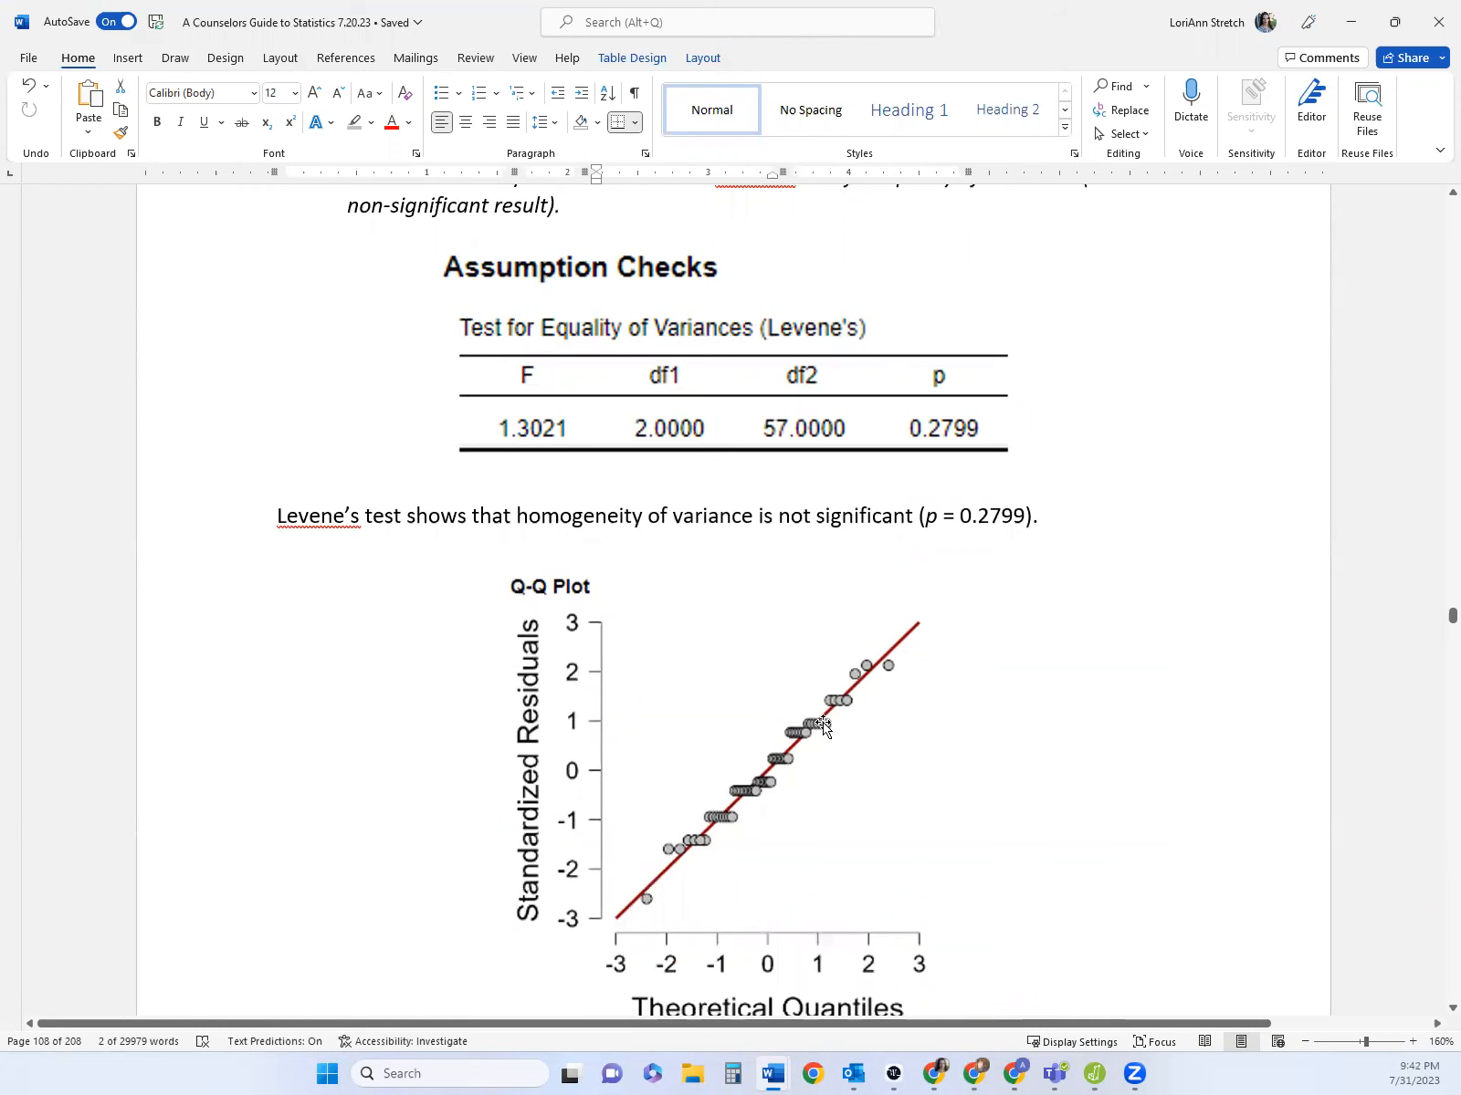
pyautogui.scroll(3, 1155, 639)
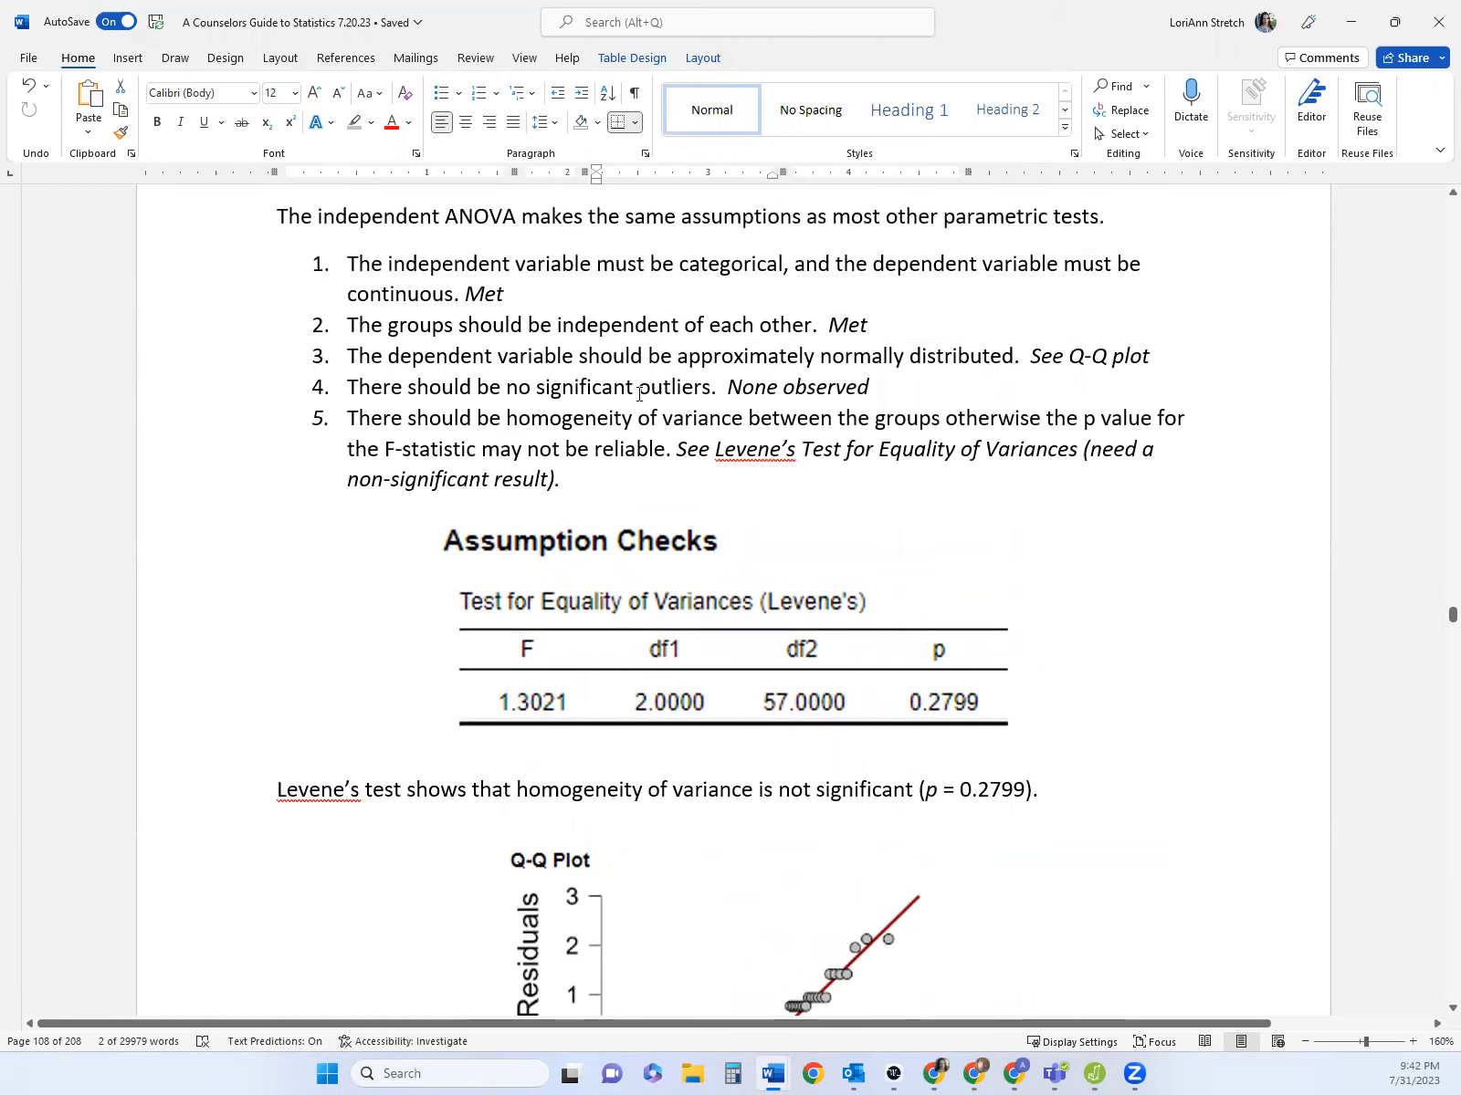
pyautogui.scroll(-15, 955, 467)
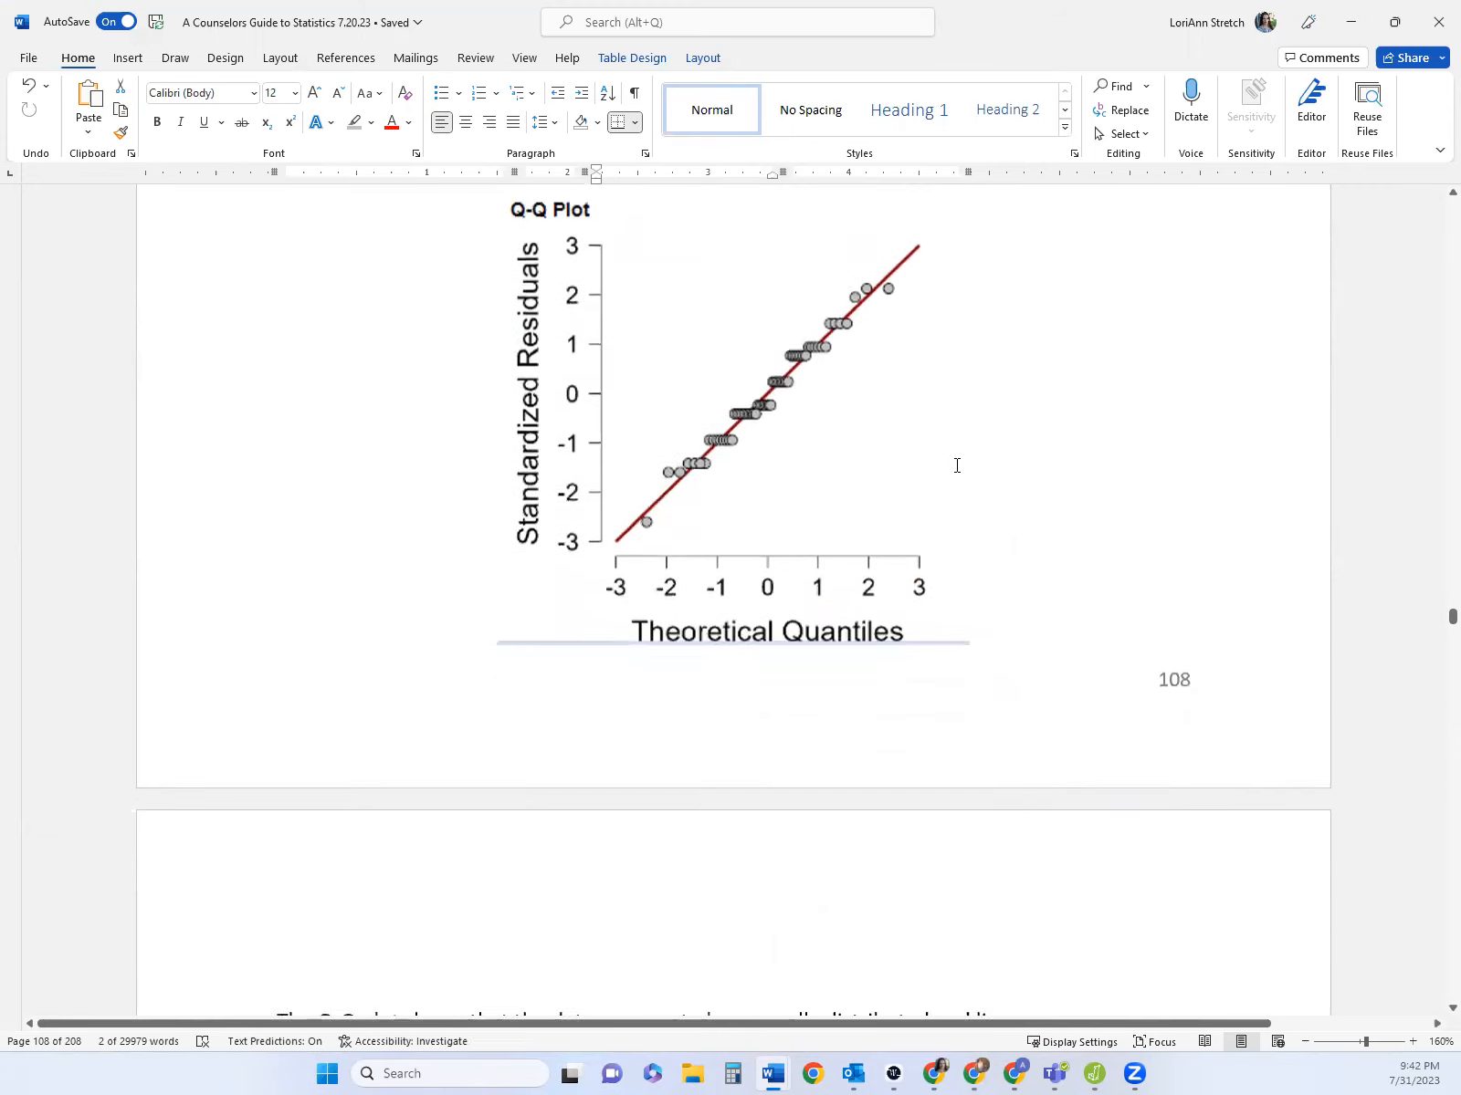
pyautogui.scroll(12, 955, 471)
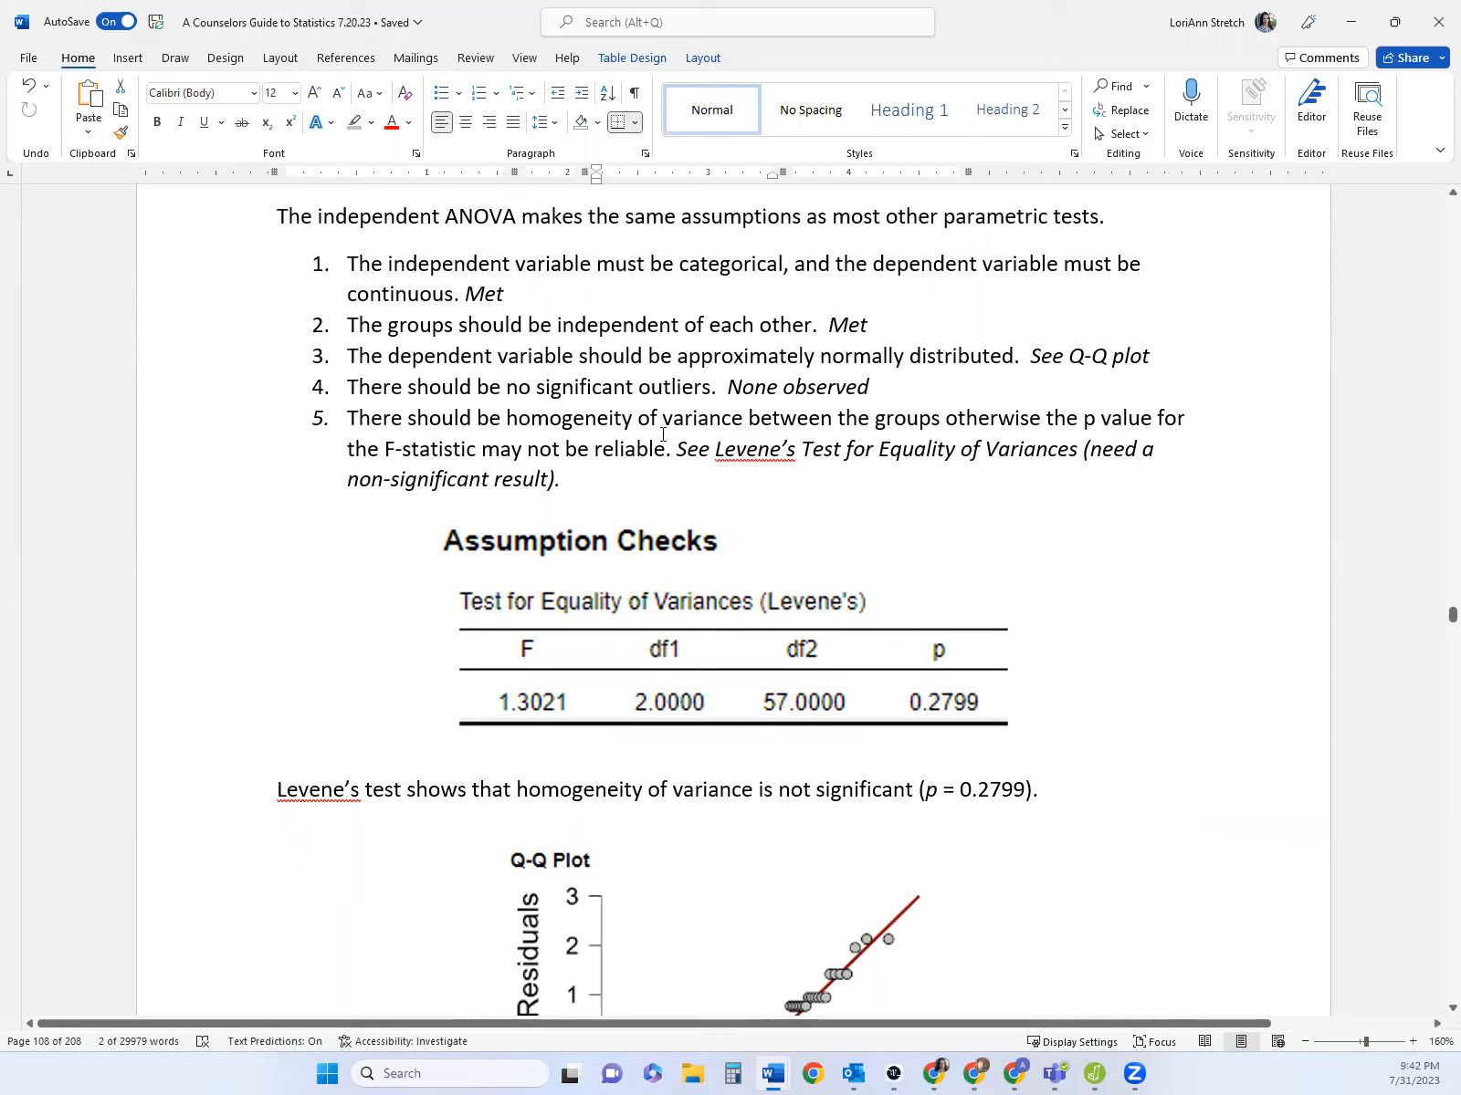
pyautogui.scroll(-6, 964, 568)
pyautogui.scroll(-1, 963, 555)
pyautogui.scroll(5, 958, 548)
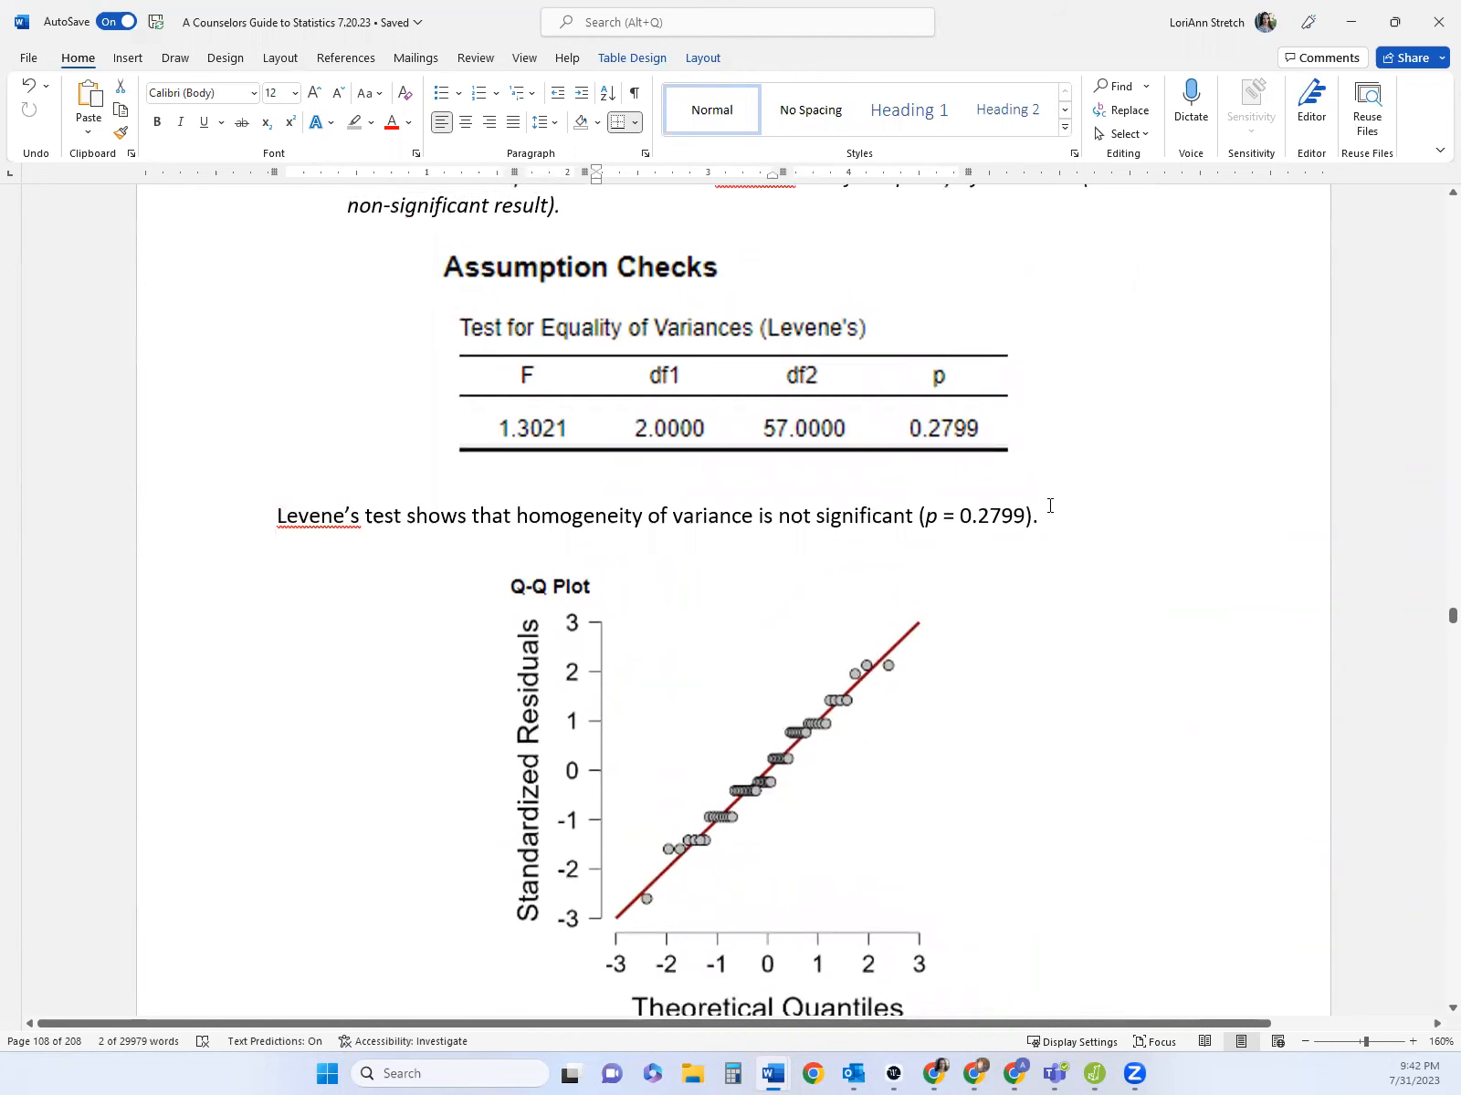
pyautogui.scroll(-5, 1004, 607)
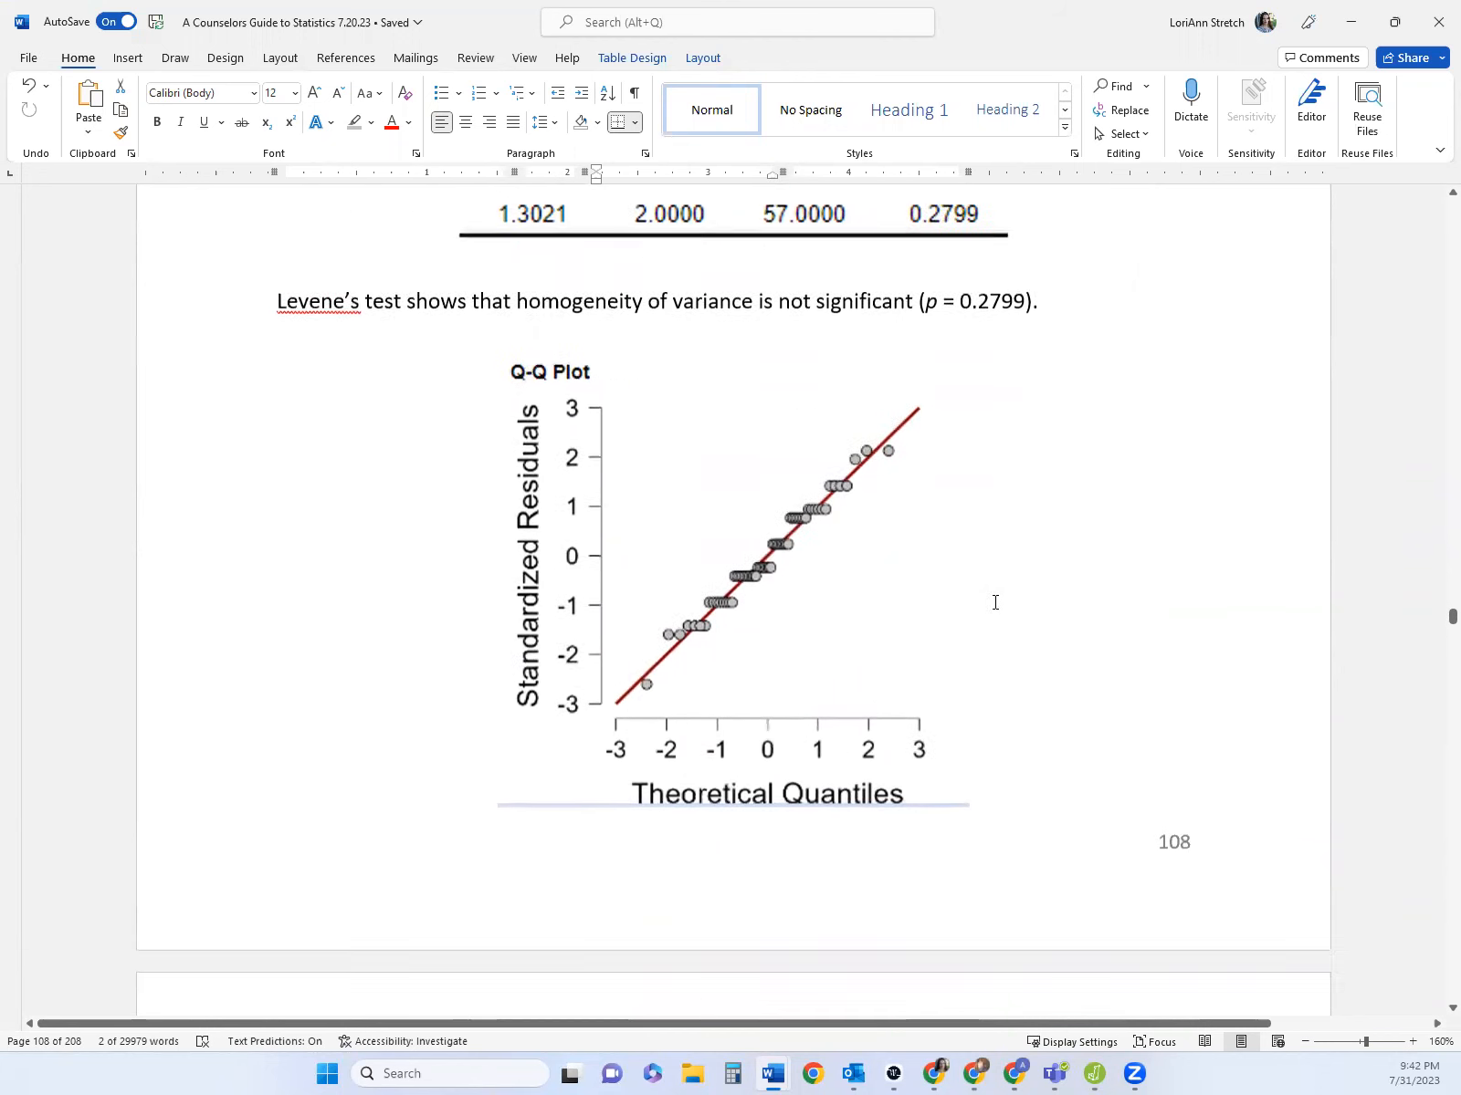
pyautogui.scroll(-2, 766, 502)
pyautogui.scroll(2, 770, 489)
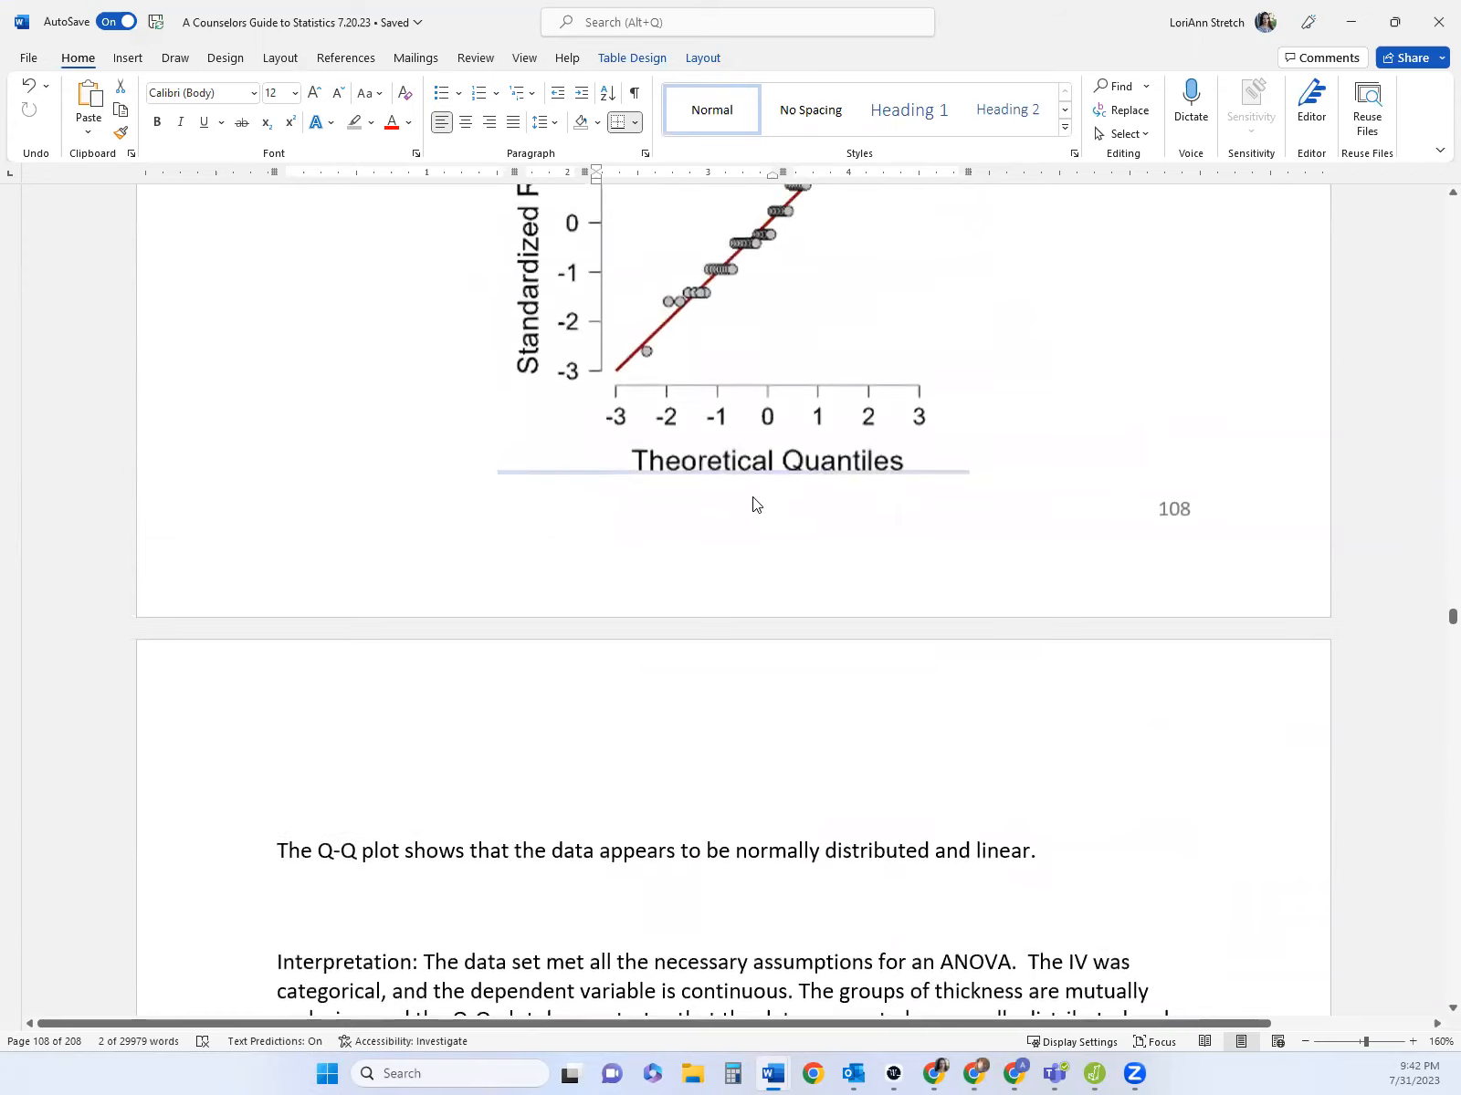
# - Read the guide's written interpretation of the assumption checks and compare it with the Q-Q plot above
pyautogui.scroll(-2, 753, 502)
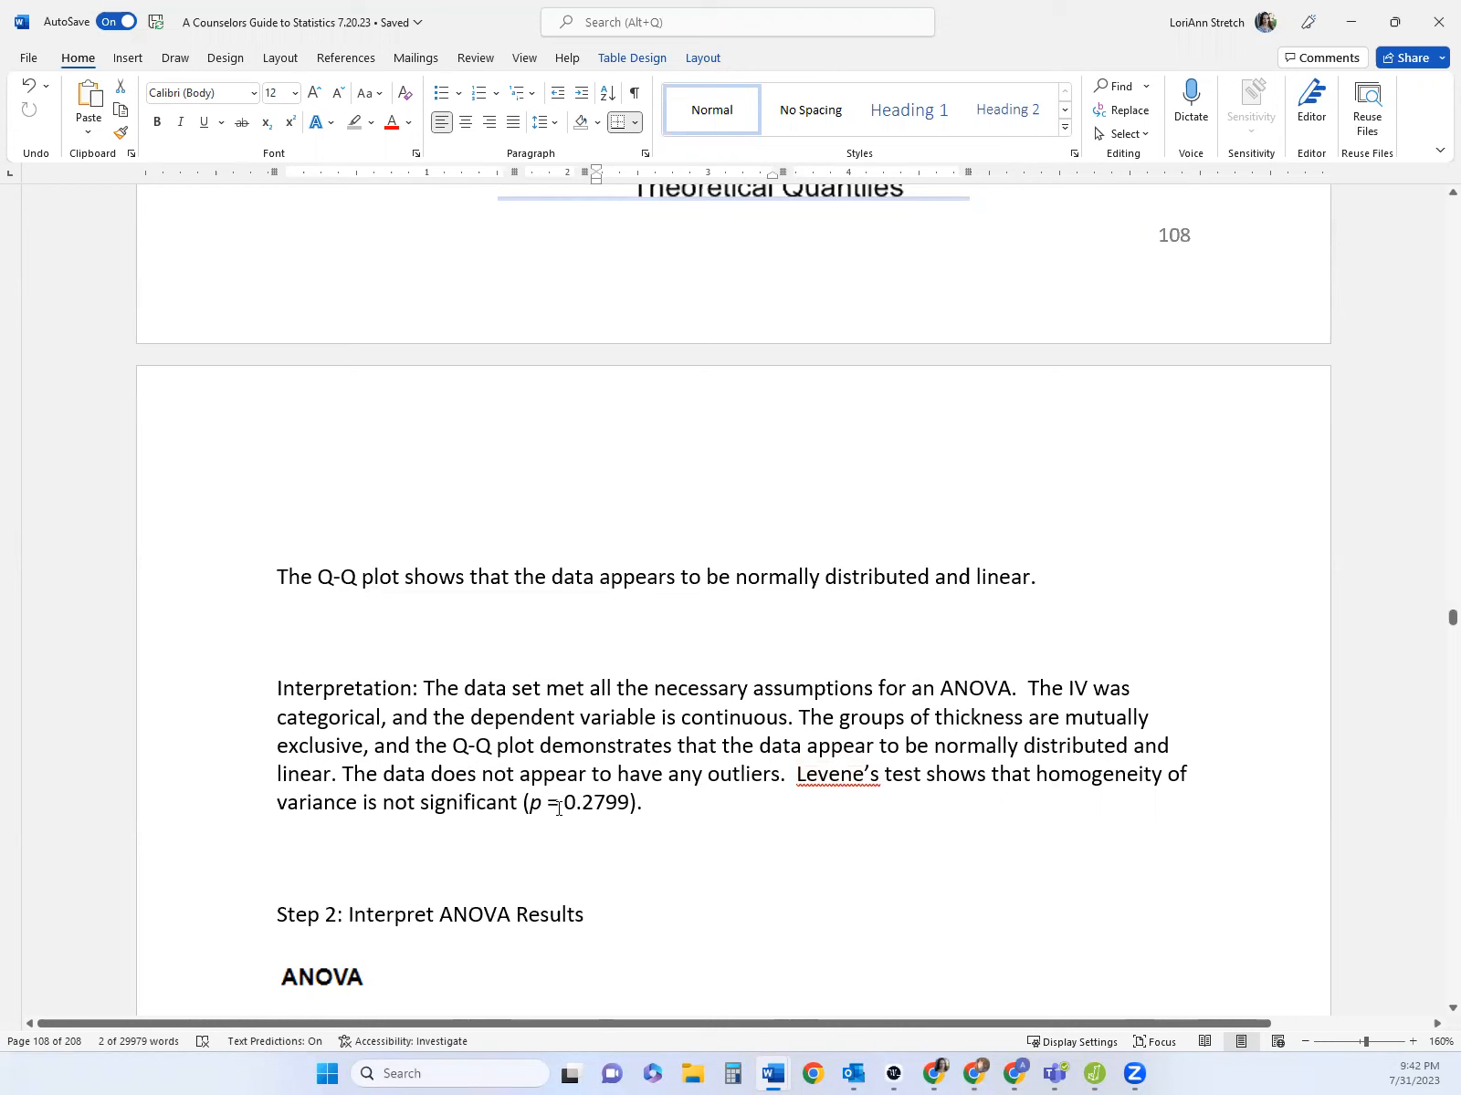
pyautogui.scroll(-3, 639, 785)
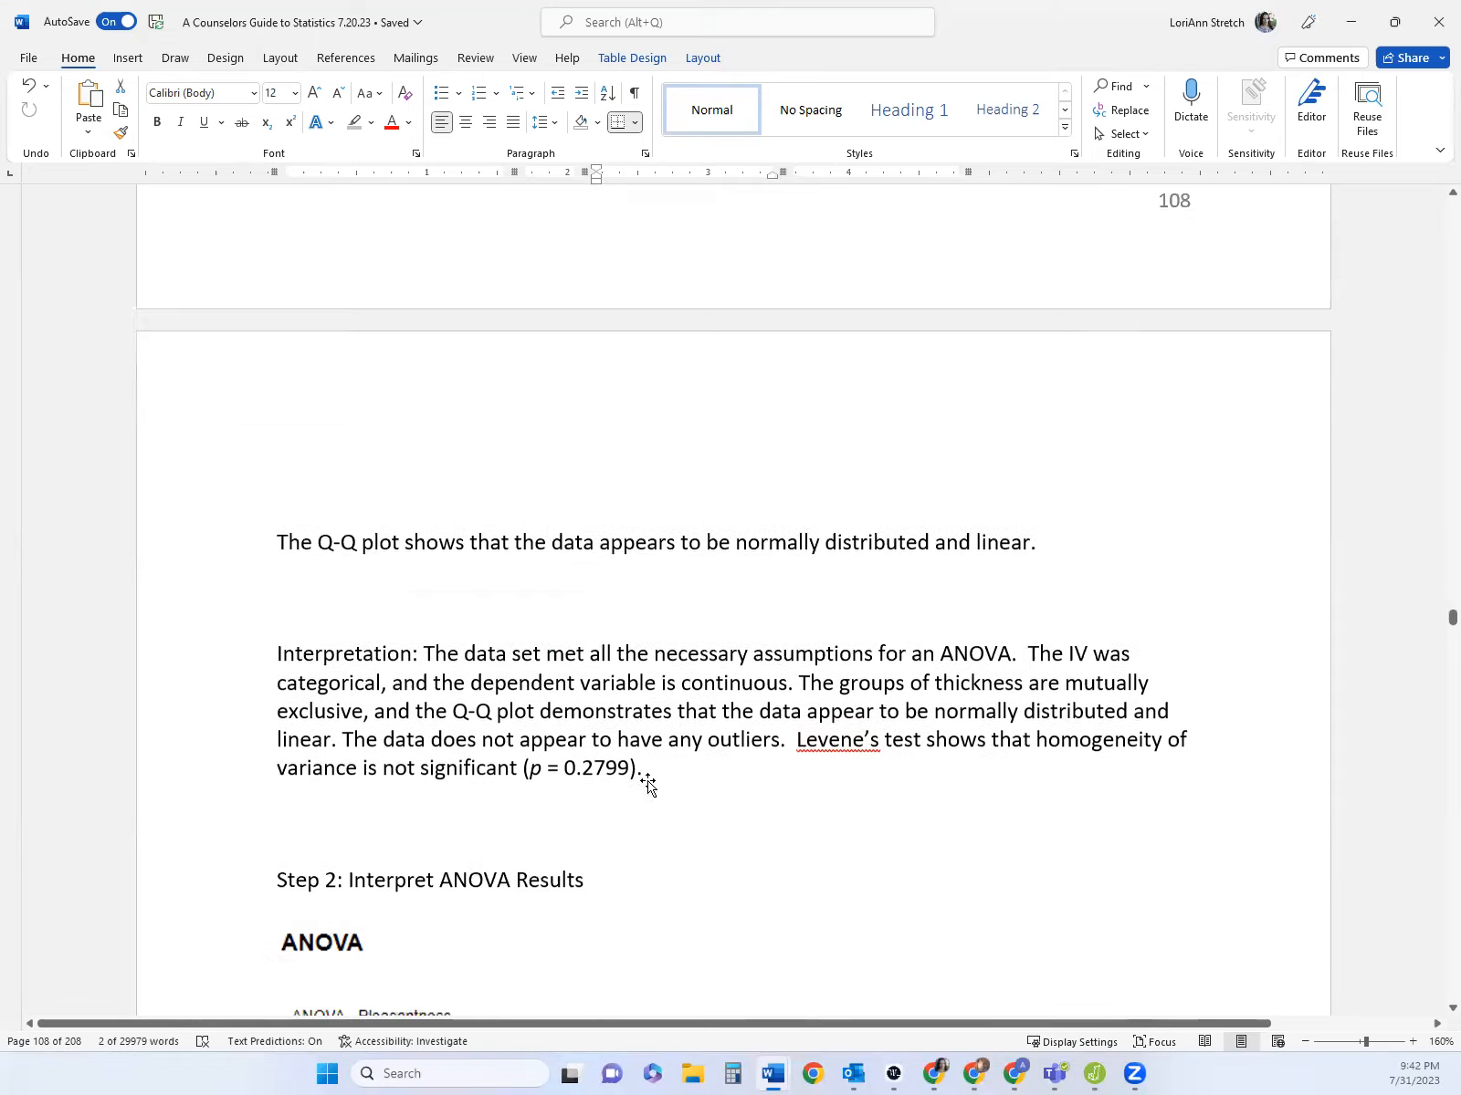
pyautogui.scroll(8, 616, 771)
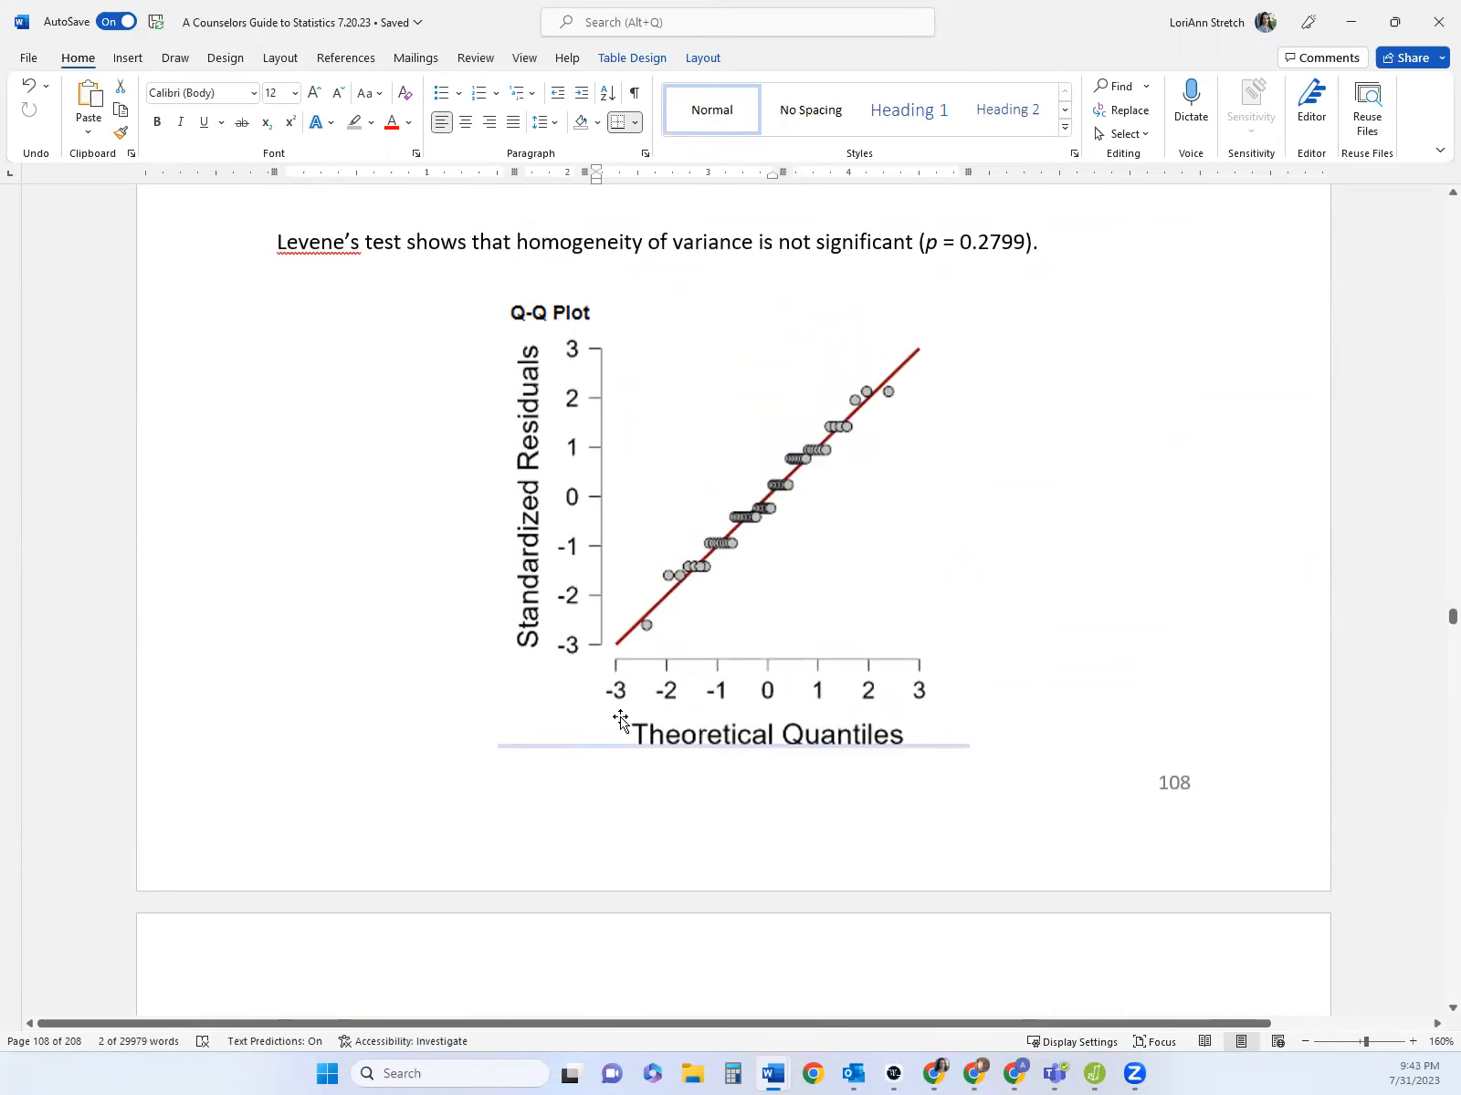
pyautogui.scroll(3, 985, 465)
pyautogui.scroll(-8, 990, 469)
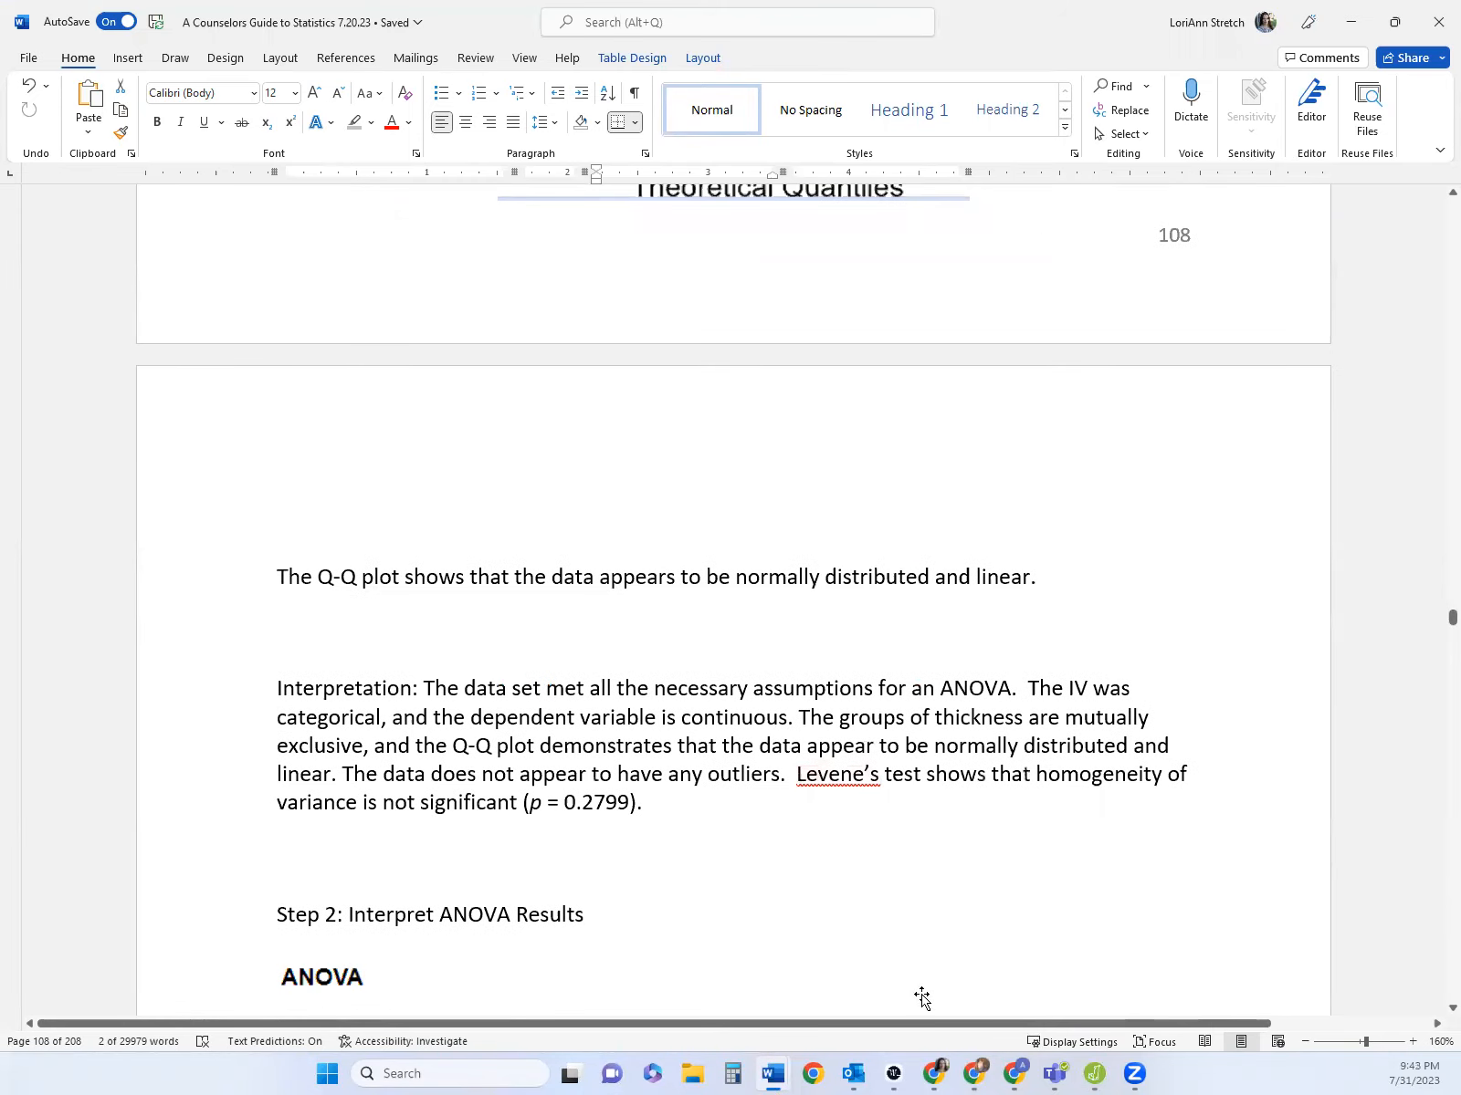
# - Switch to the Noodles analysis in JASP and examine the ANOVA options from effect size through marginal means alongside the Q-Q plot and post hoc output
pyautogui.click(1095, 1074)
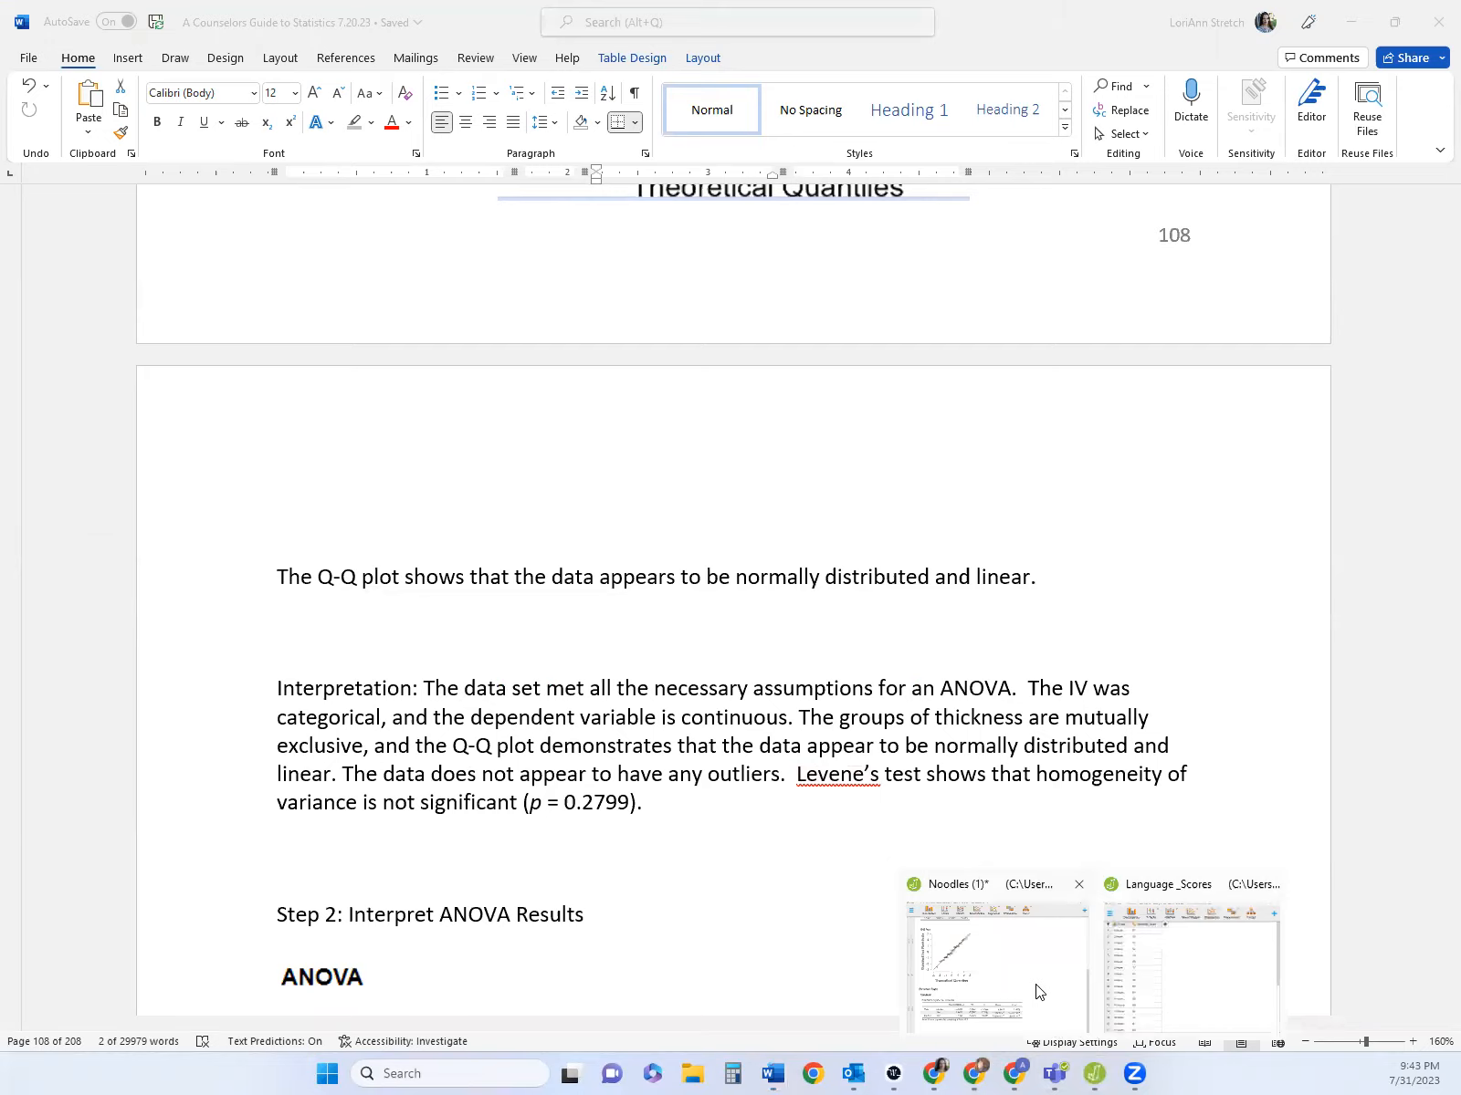
pyautogui.click(1037, 992)
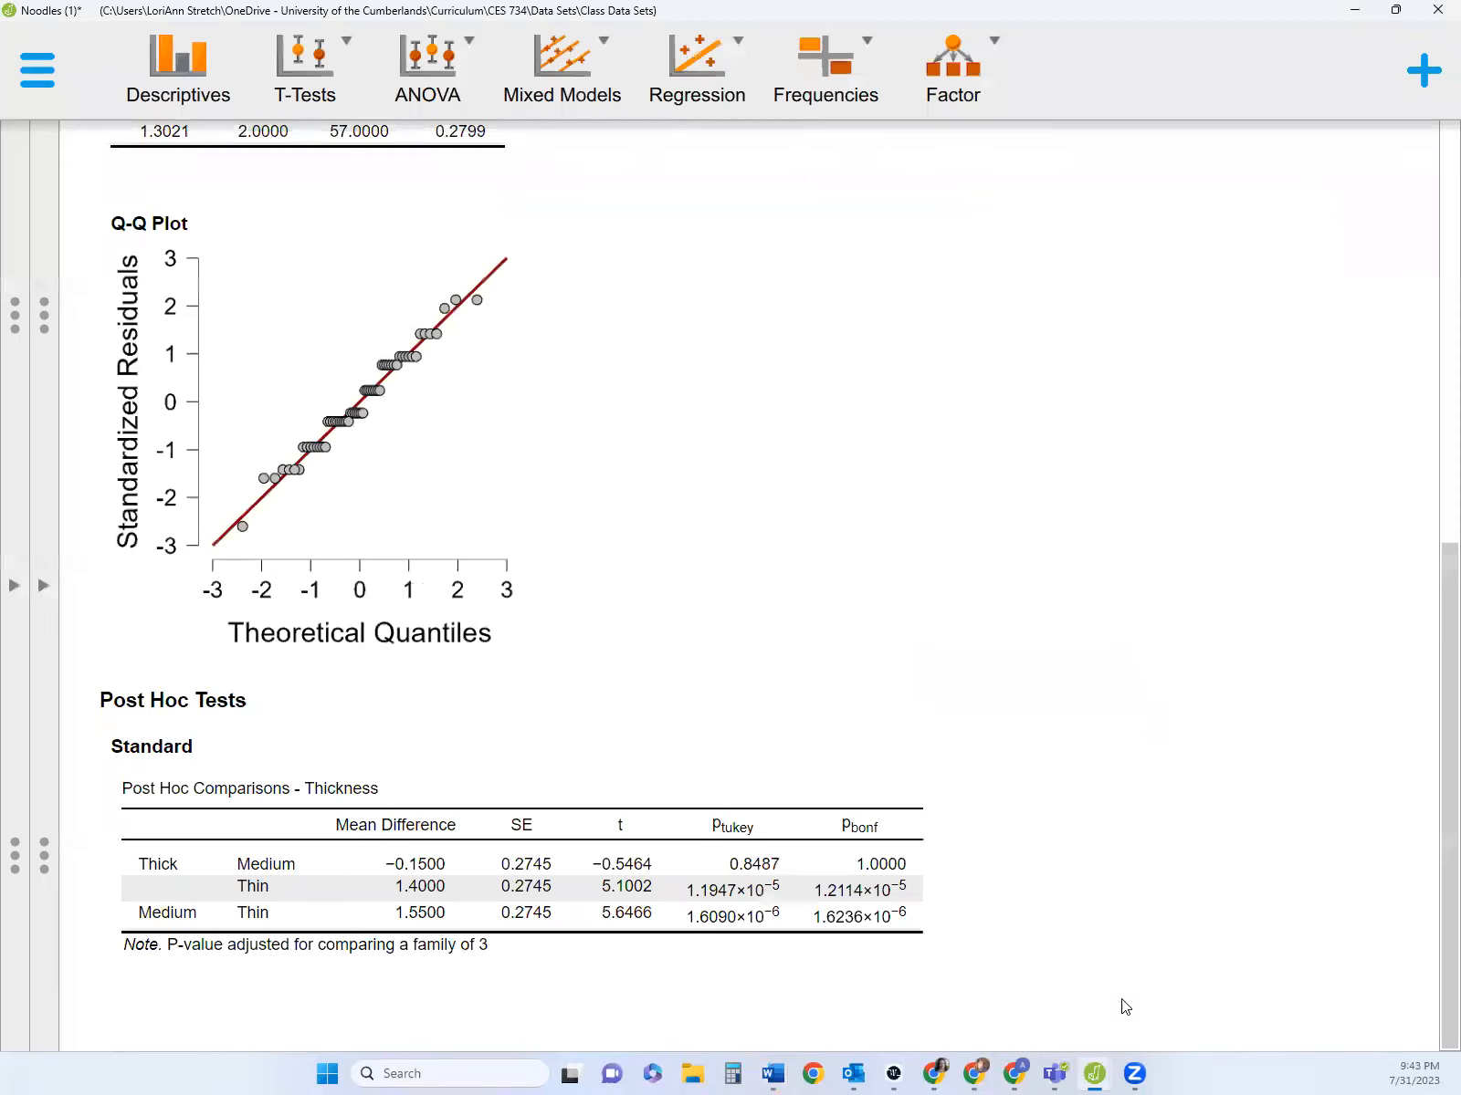
pyautogui.click(42, 590)
pyautogui.scroll(-7, 364, 858)
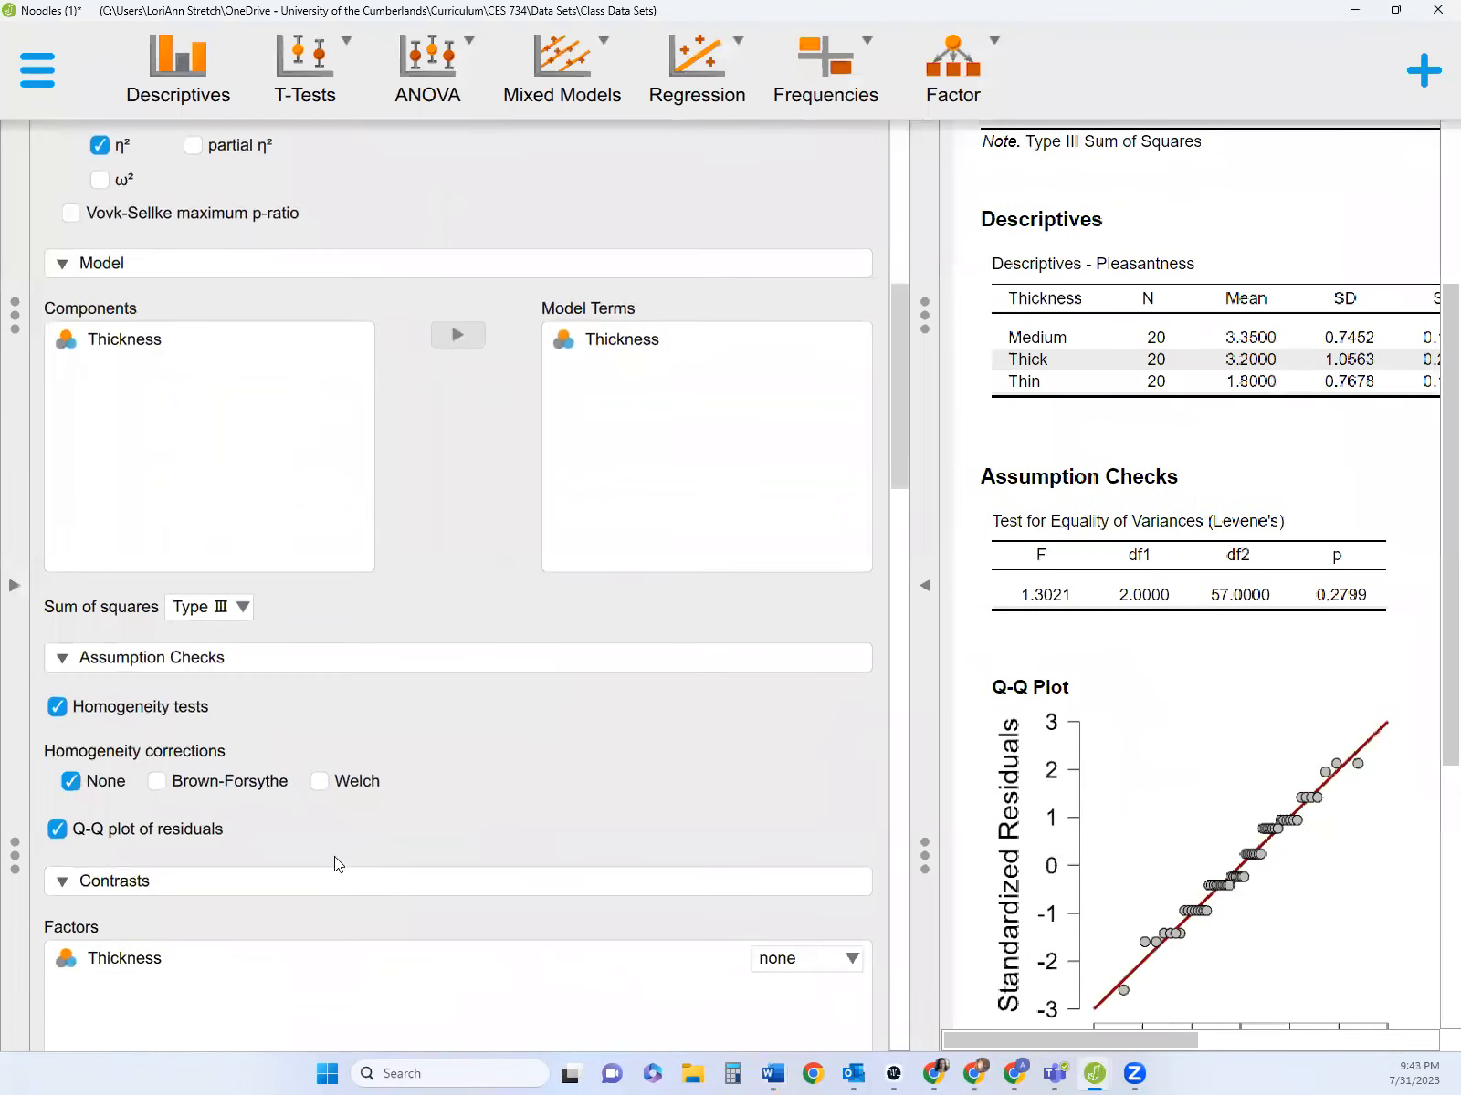
pyautogui.scroll(-8, 337, 864)
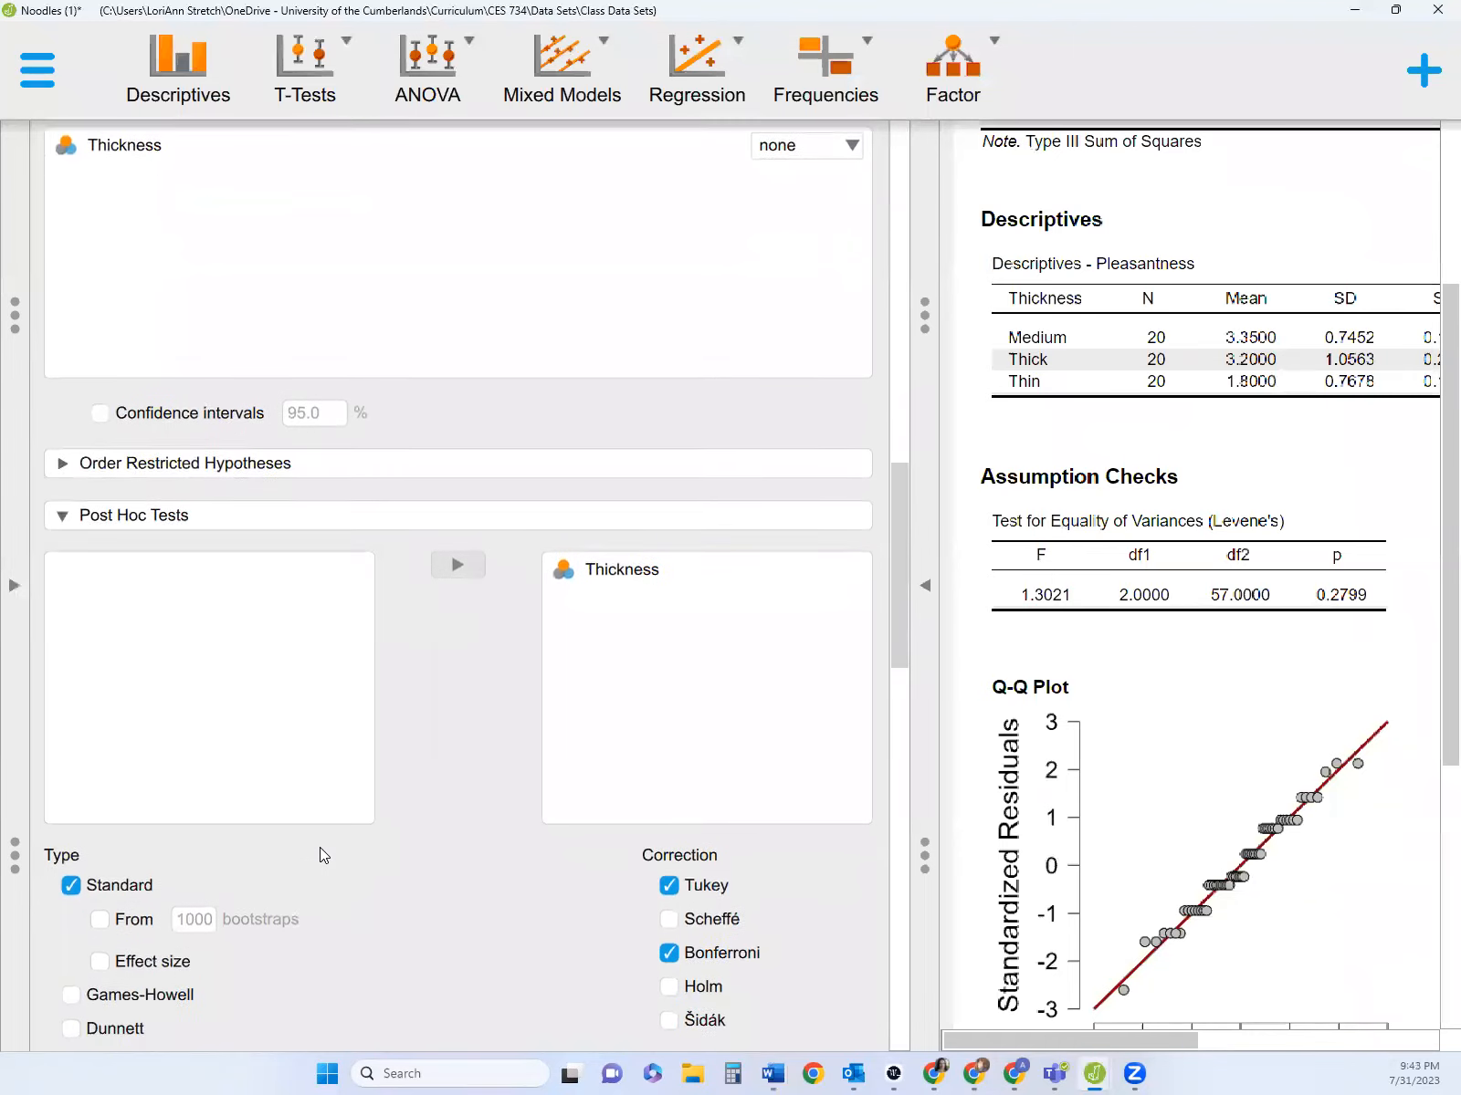
pyautogui.scroll(-9, 320, 856)
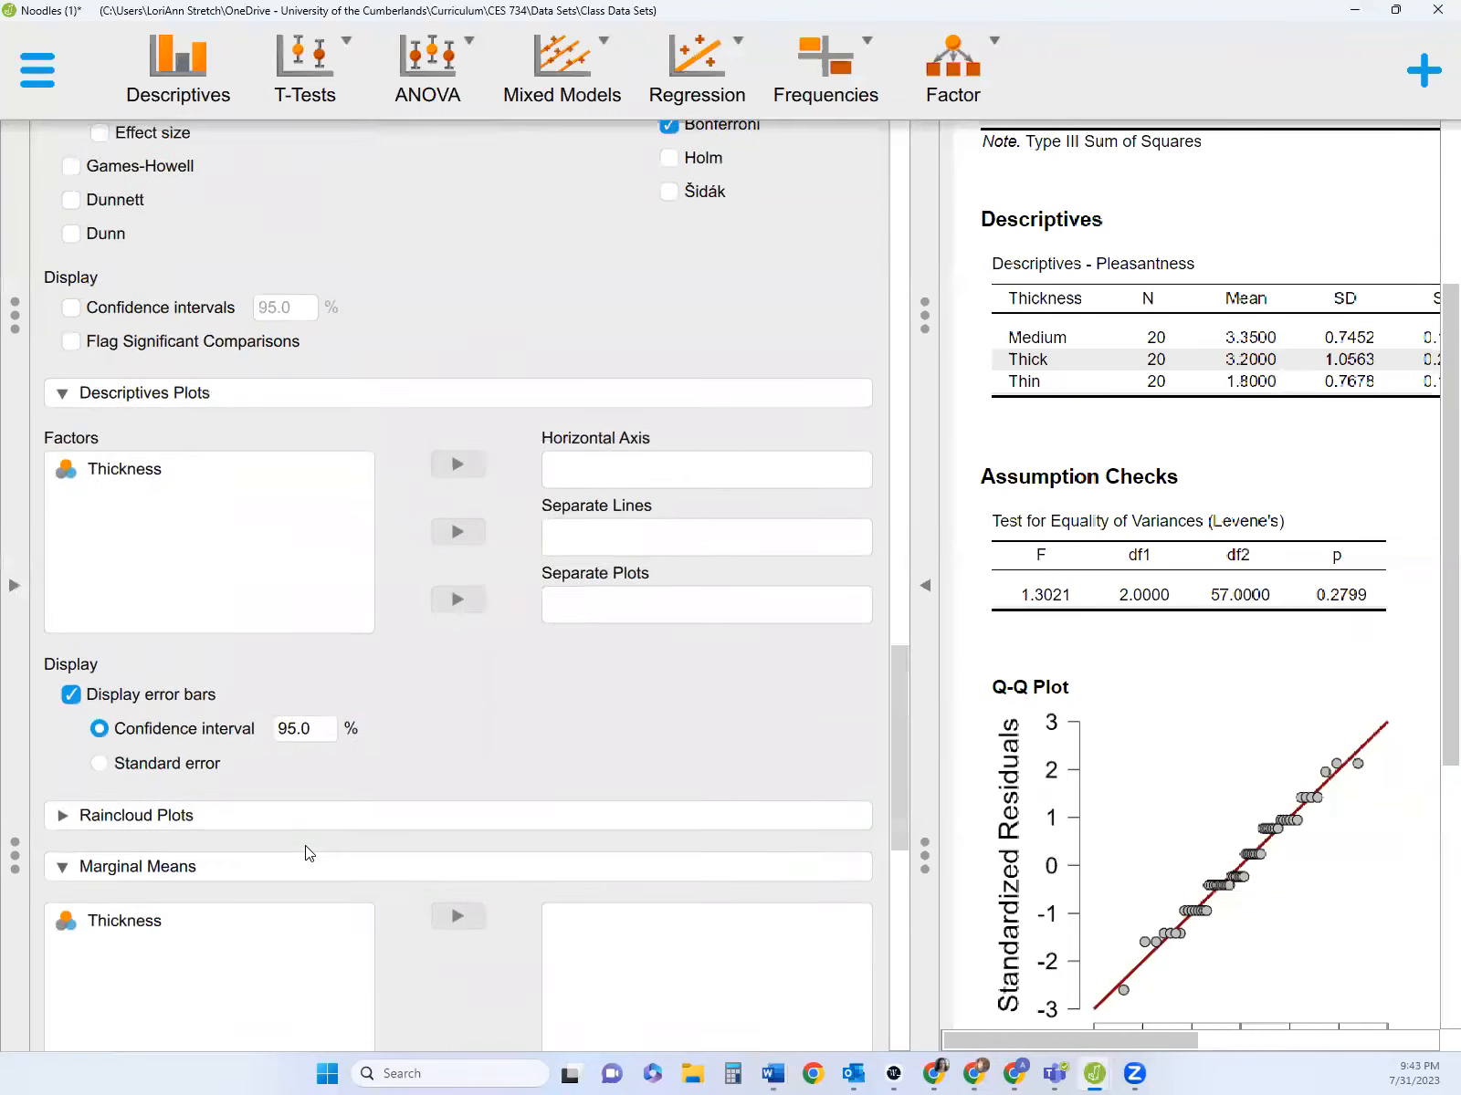
pyautogui.scroll(2, 305, 854)
pyautogui.scroll(-3, 305, 849)
pyautogui.scroll(7, 303, 846)
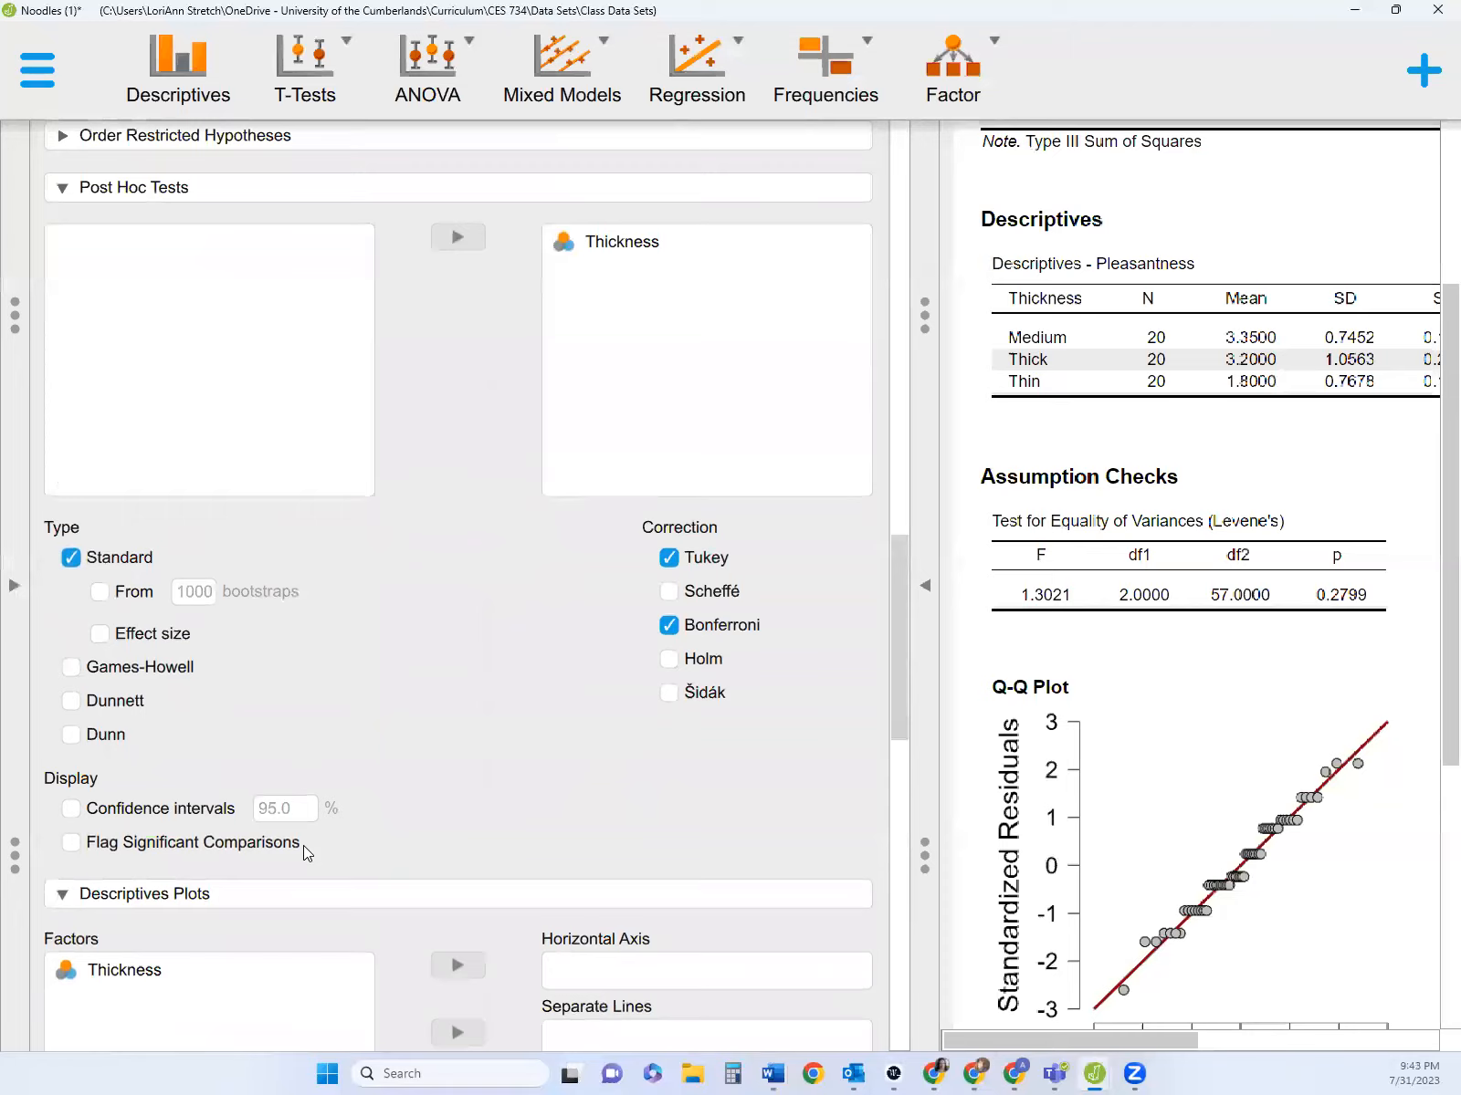
pyautogui.scroll(12, 303, 845)
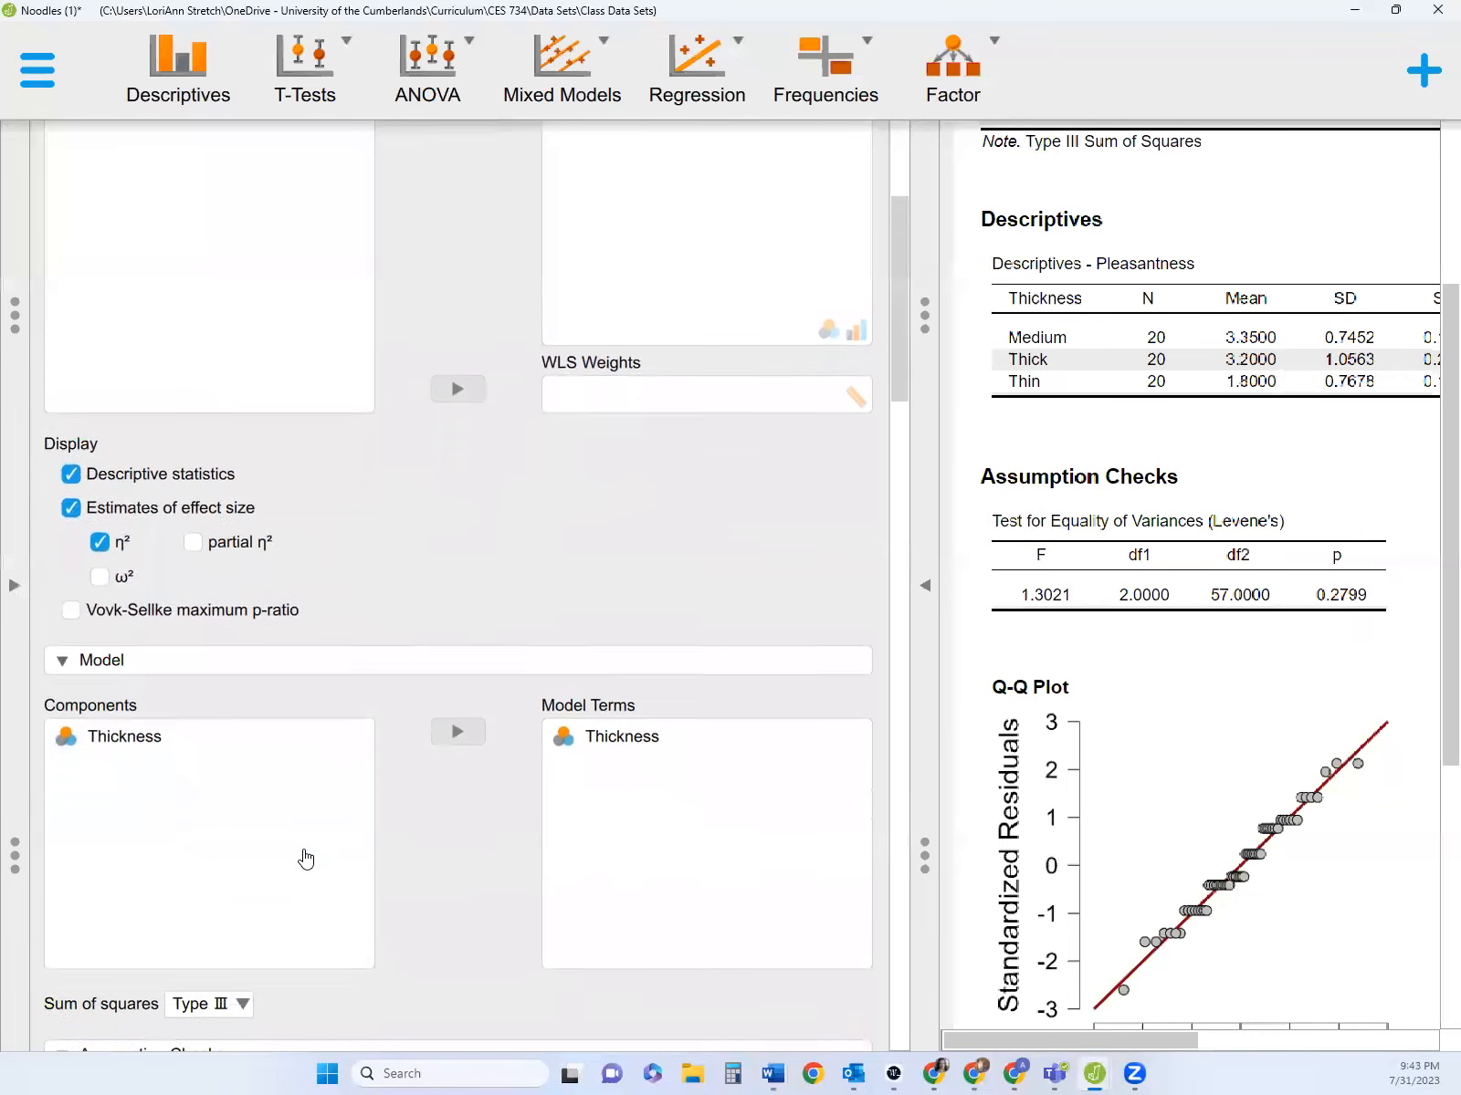
pyautogui.scroll(-1, 306, 858)
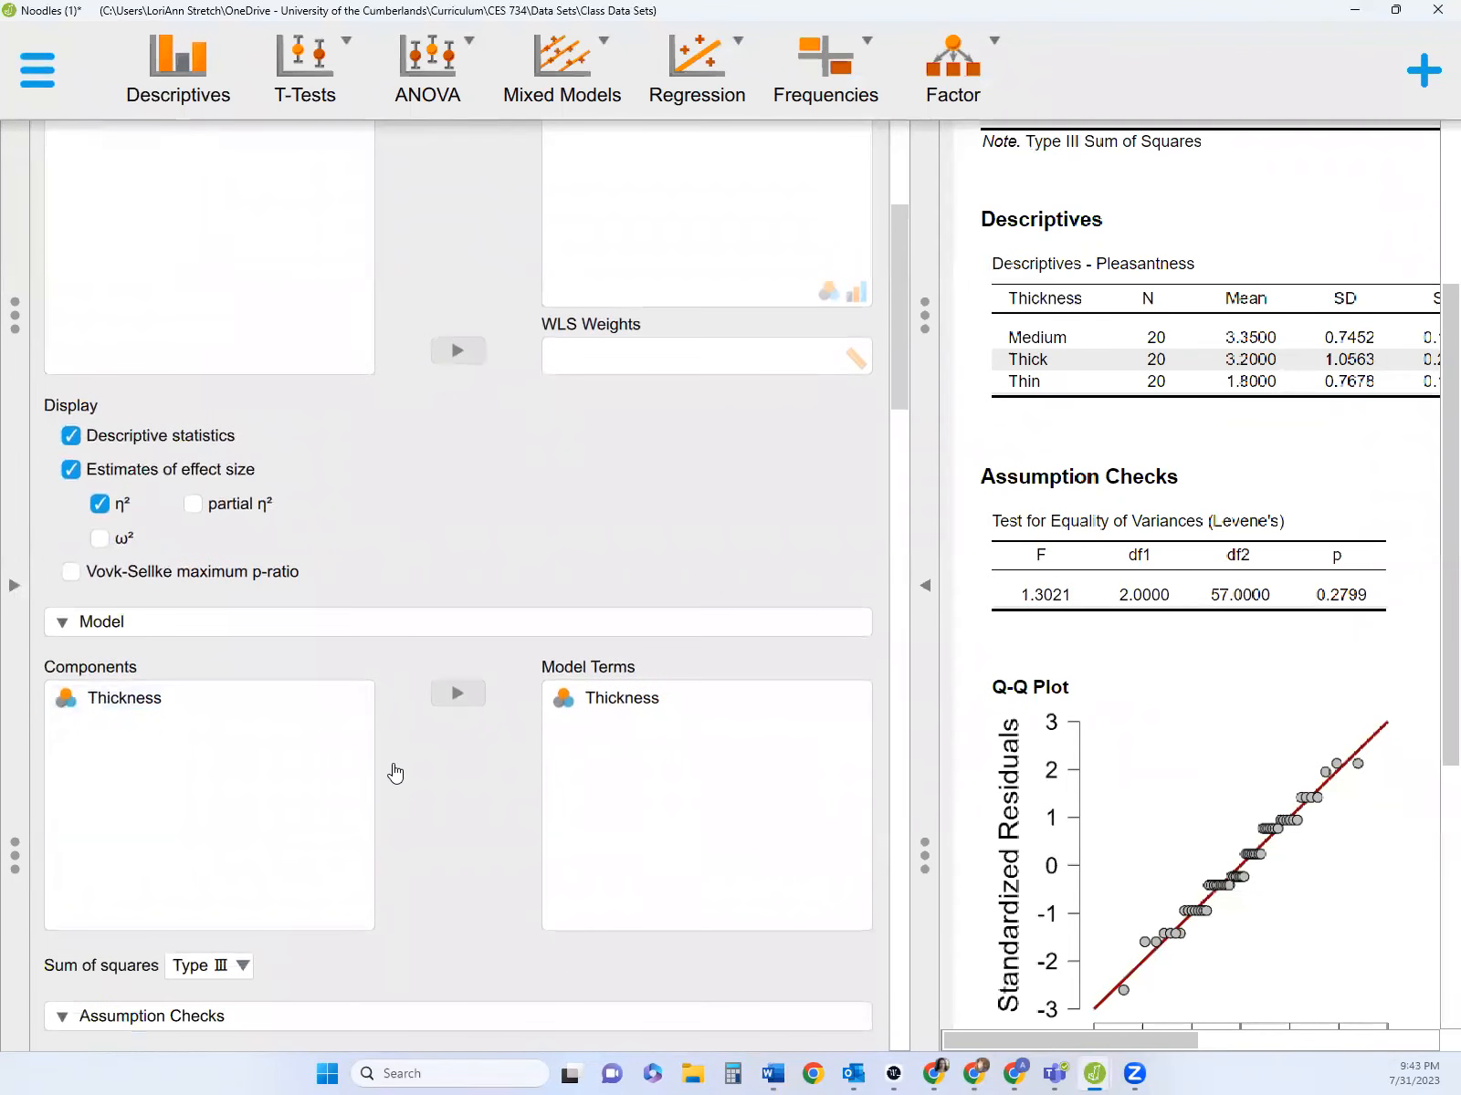
pyautogui.scroll(-10, 395, 753)
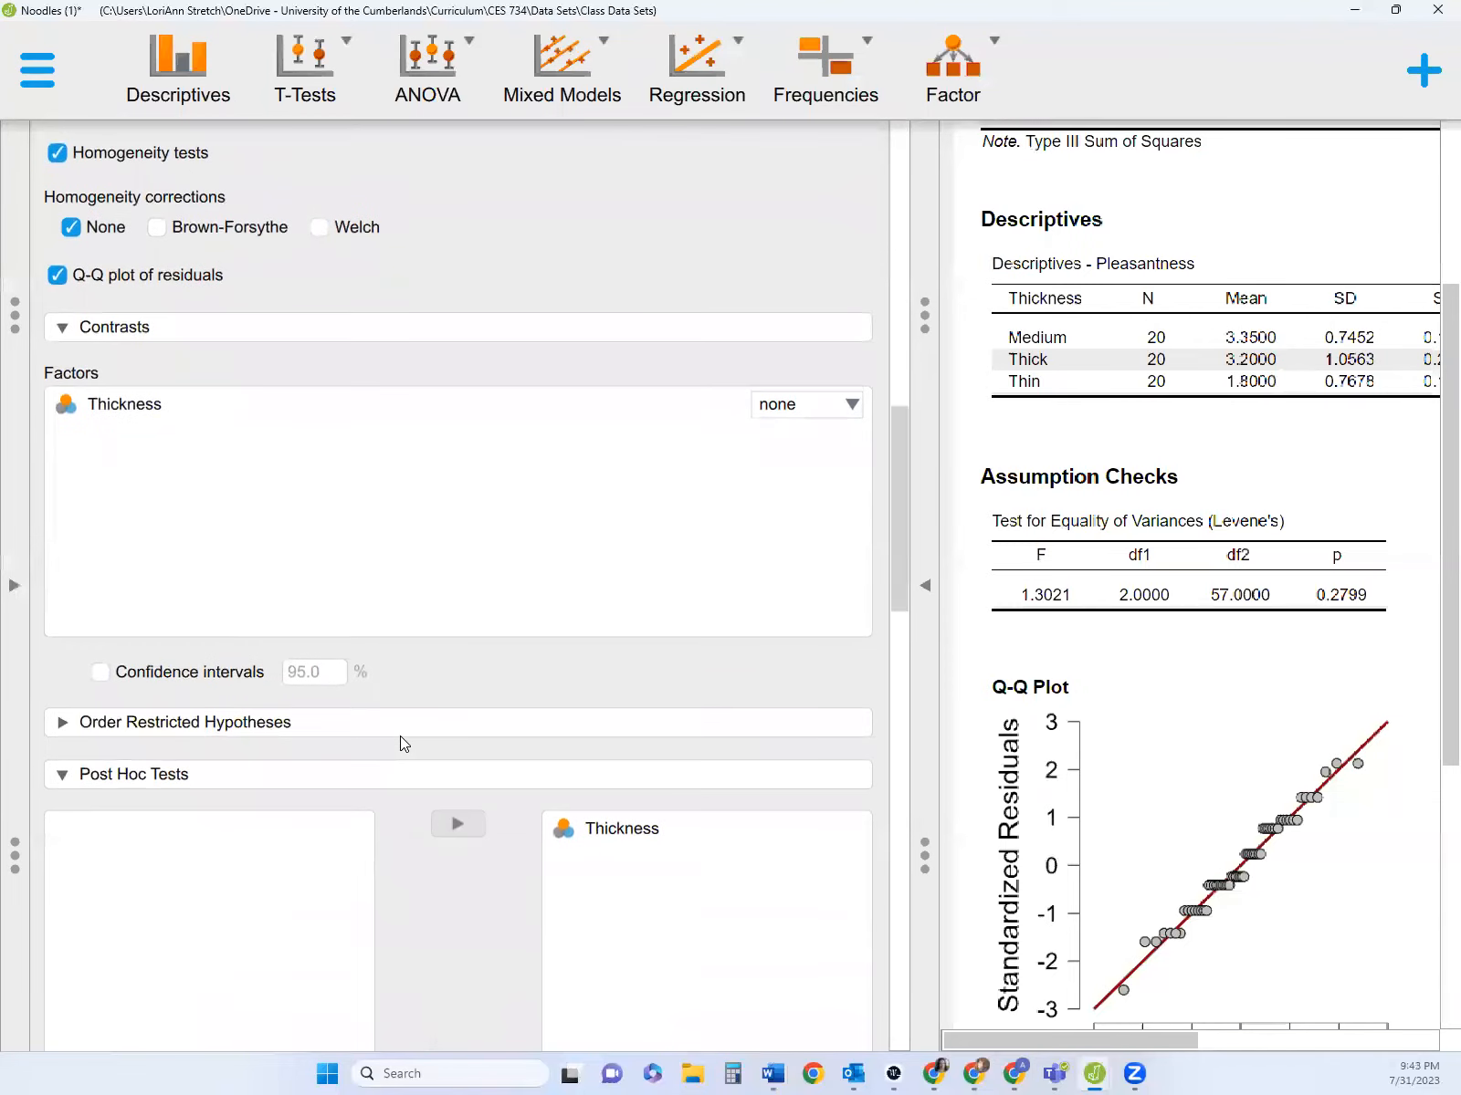
pyautogui.scroll(-10, 400, 736)
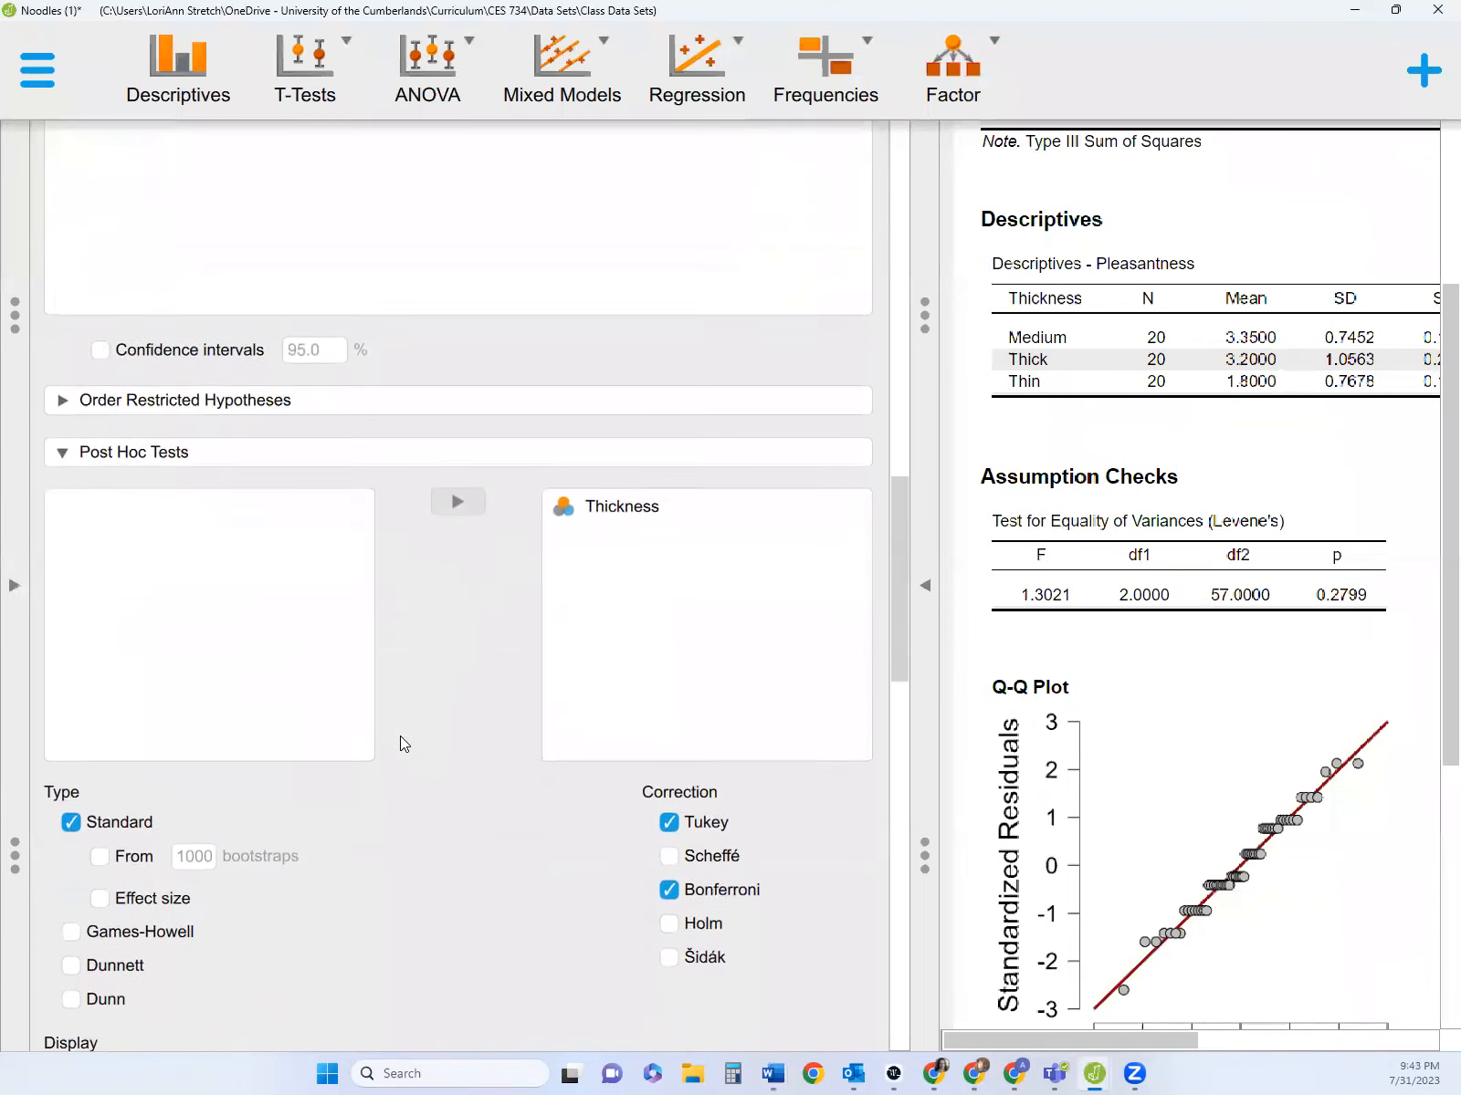
pyautogui.scroll(-15, 400, 739)
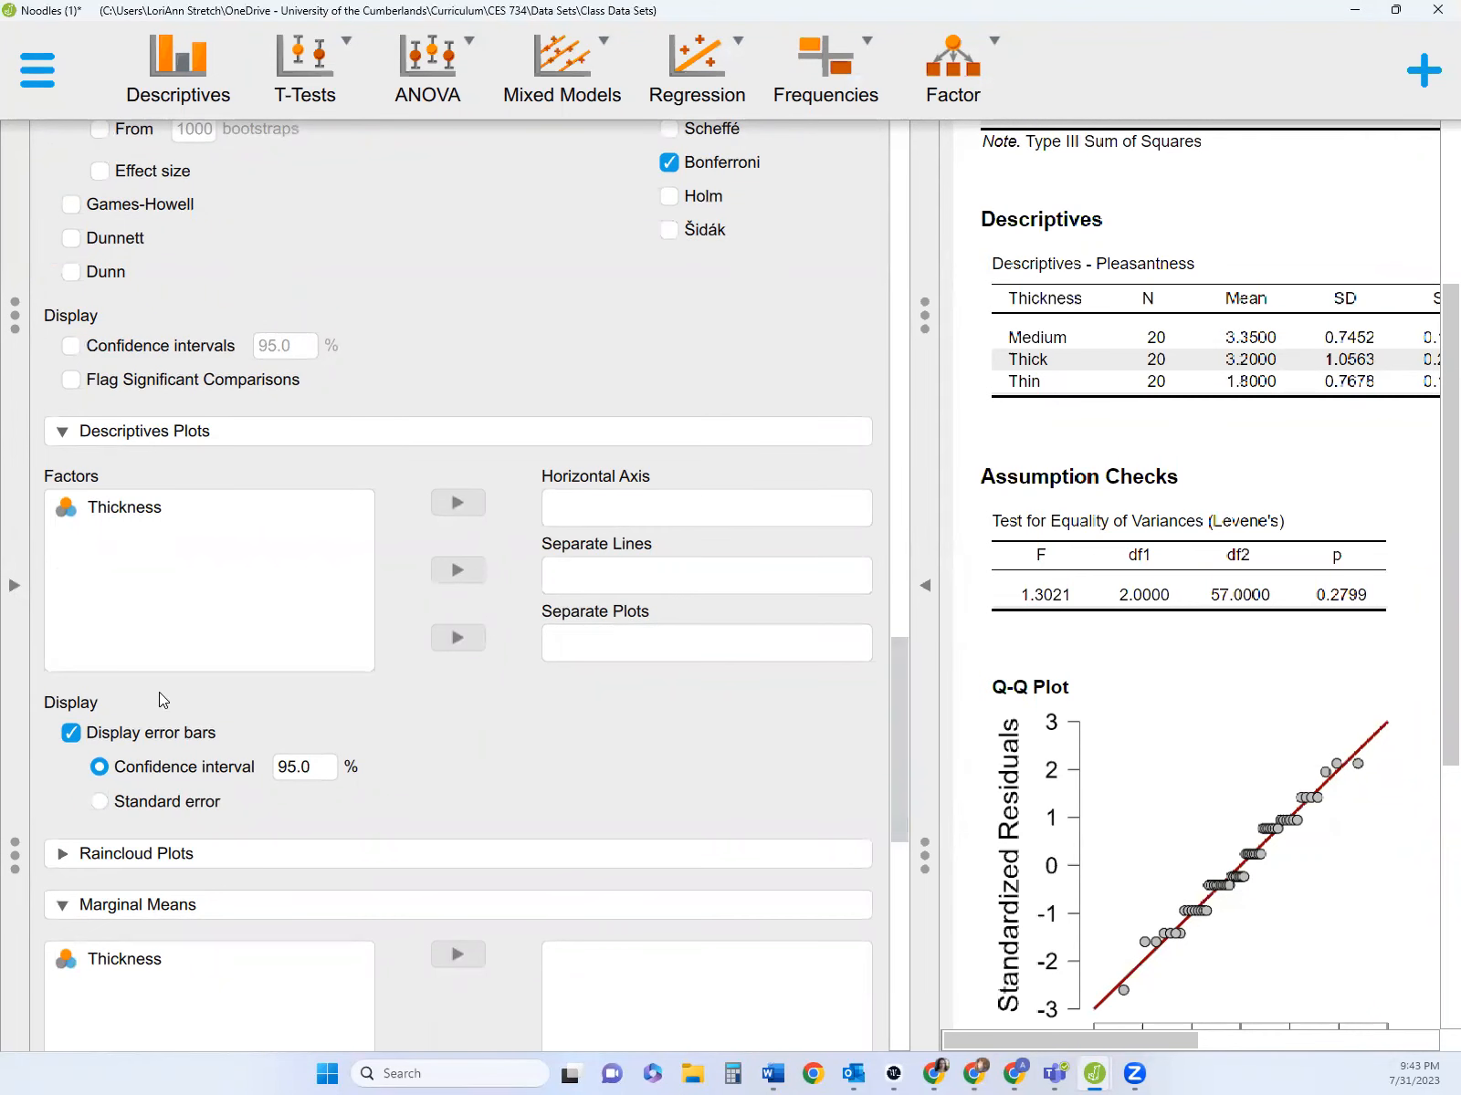
pyautogui.click(917, 626)
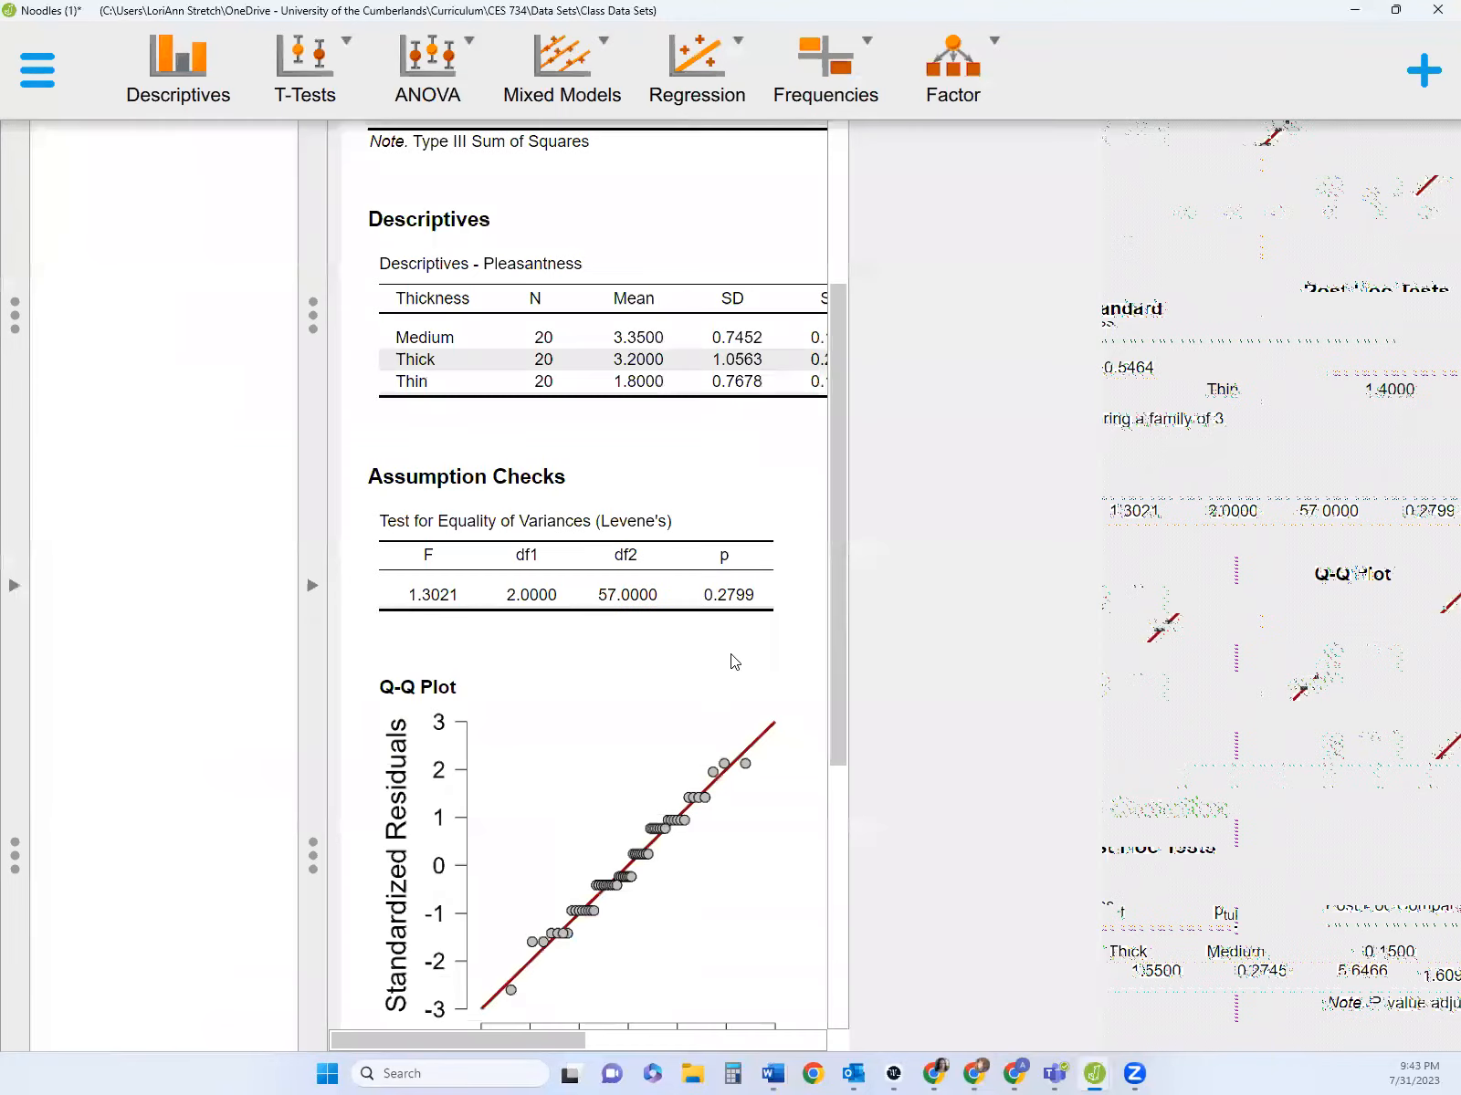
pyautogui.scroll(-5, 657, 639)
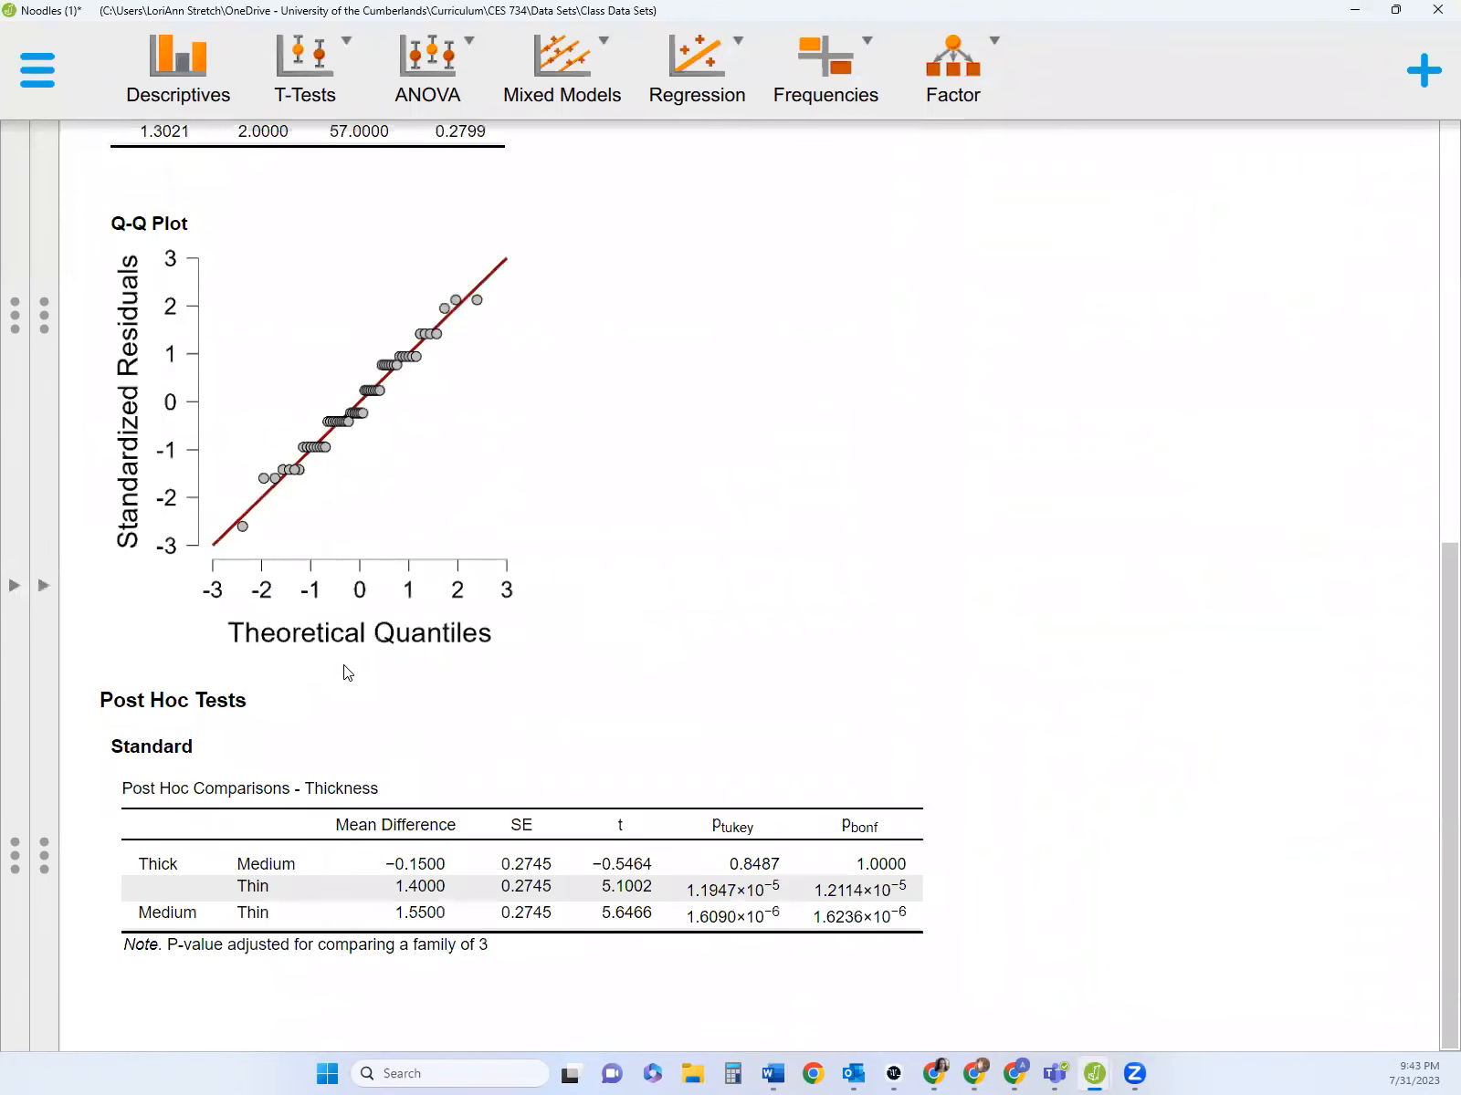
pyautogui.scroll(5, 342, 675)
# - Add a descriptives plot to the ANOVA with Thickness on the horizontal axis and view it in the results
pyautogui.click(50, 591)
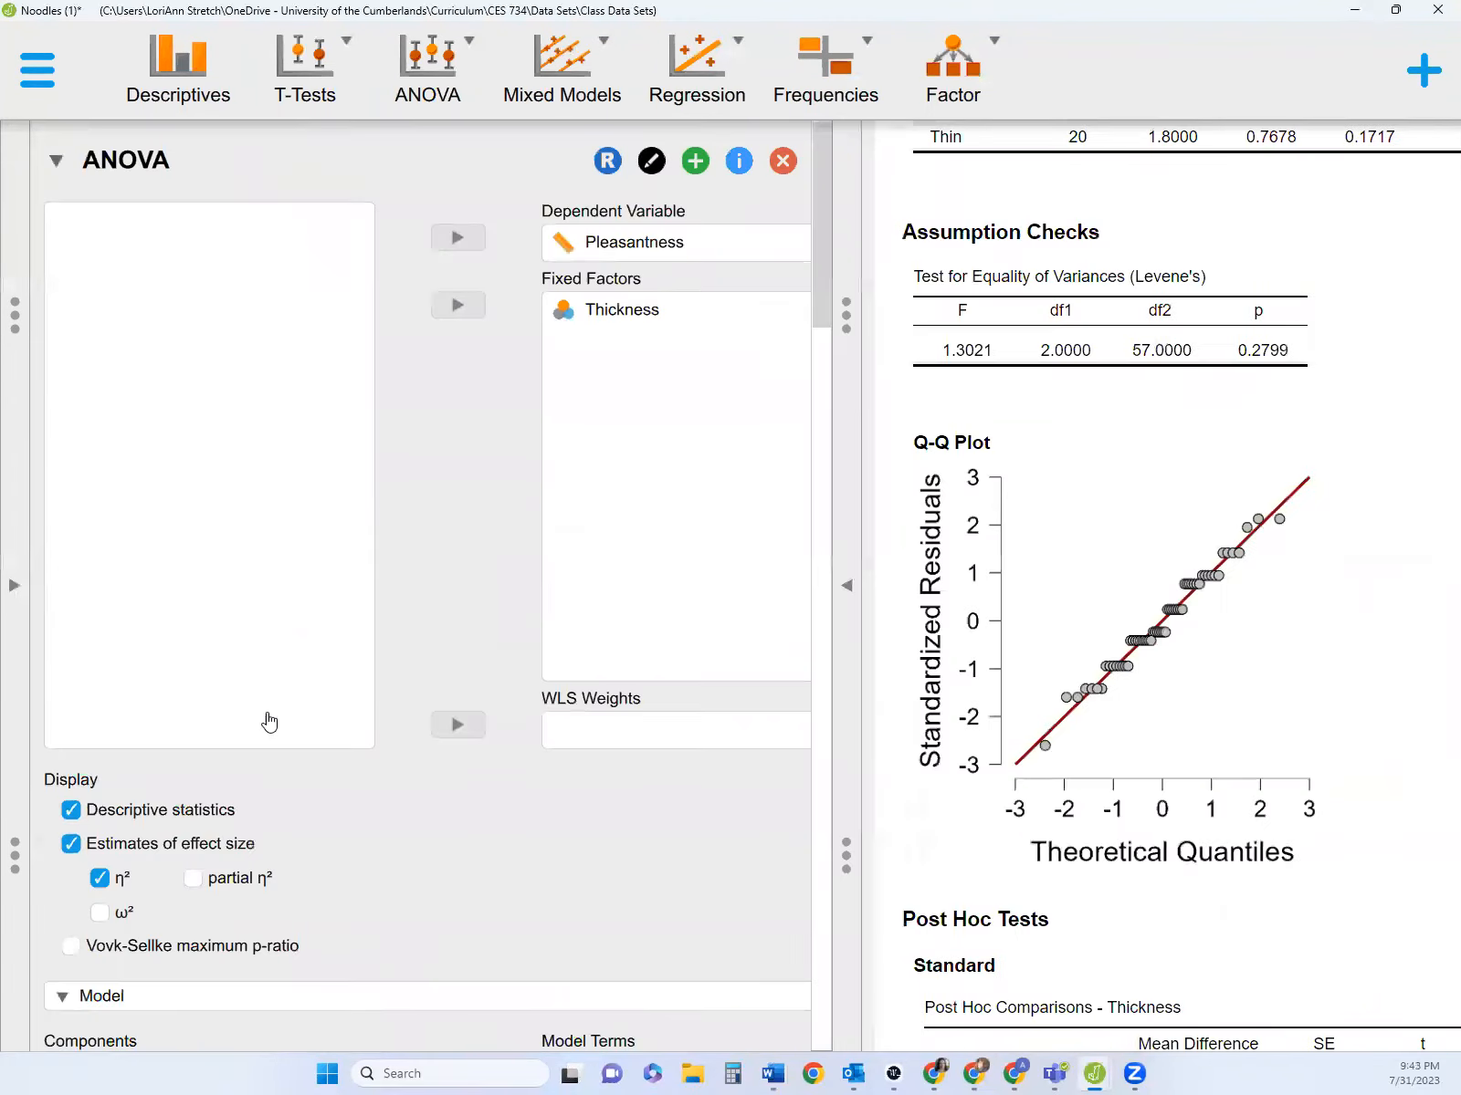
pyautogui.scroll(-8, 173, 834)
pyautogui.scroll(-15, 137, 785)
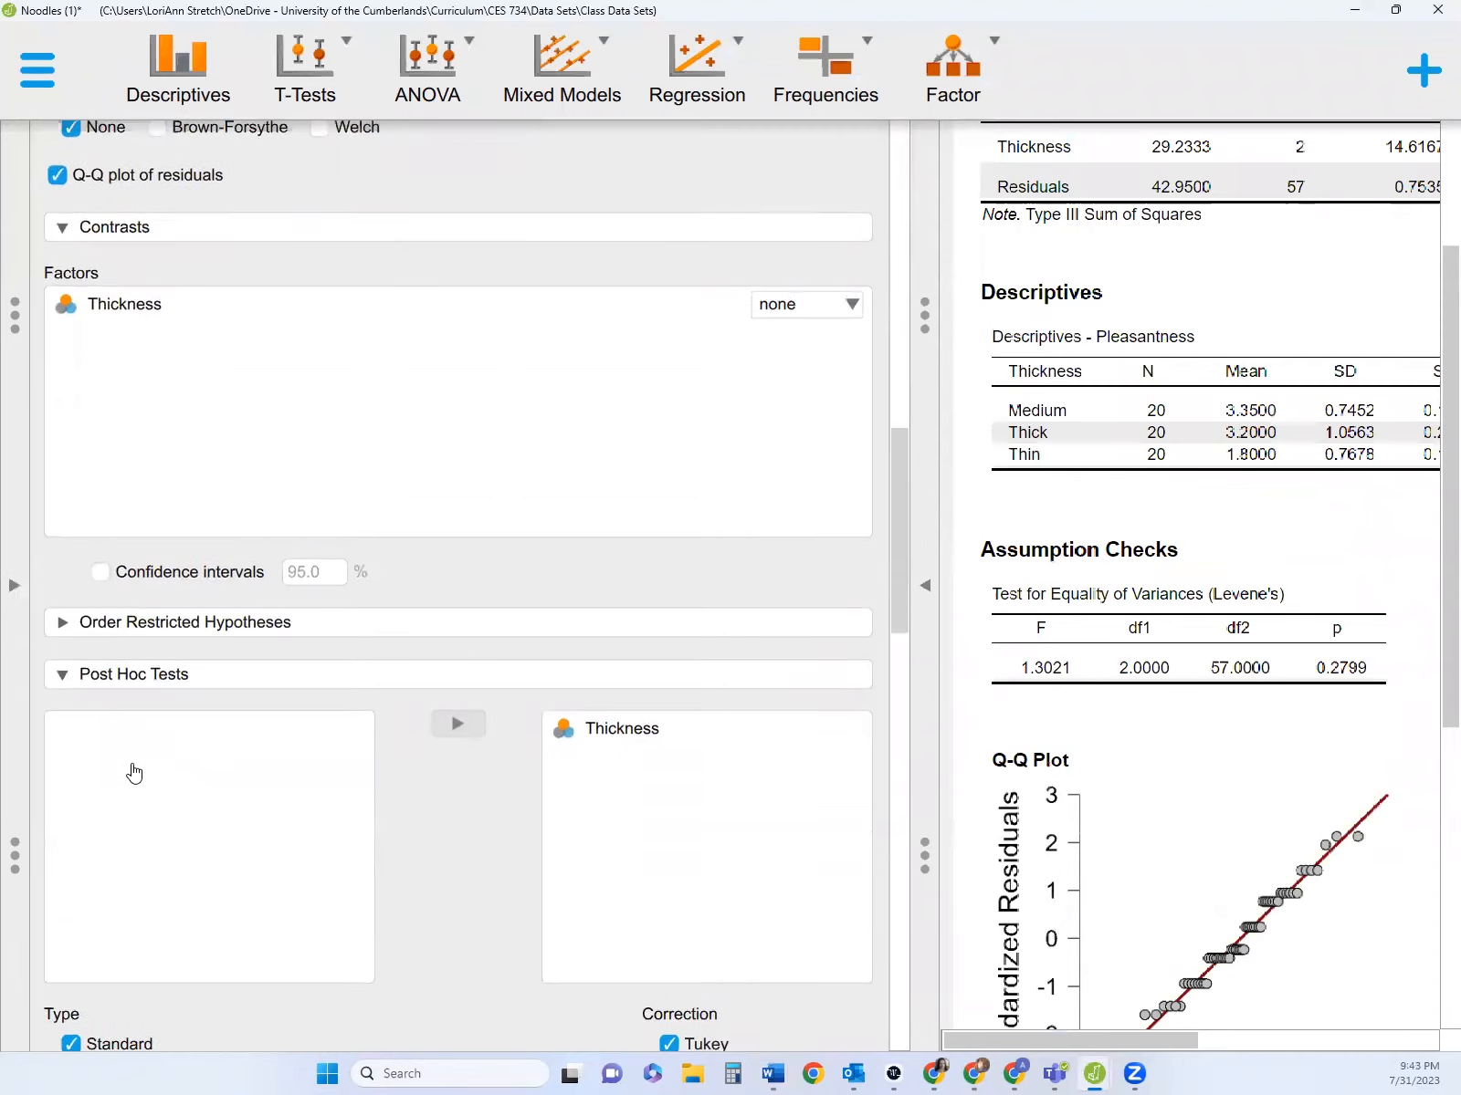
pyautogui.scroll(-12, 137, 775)
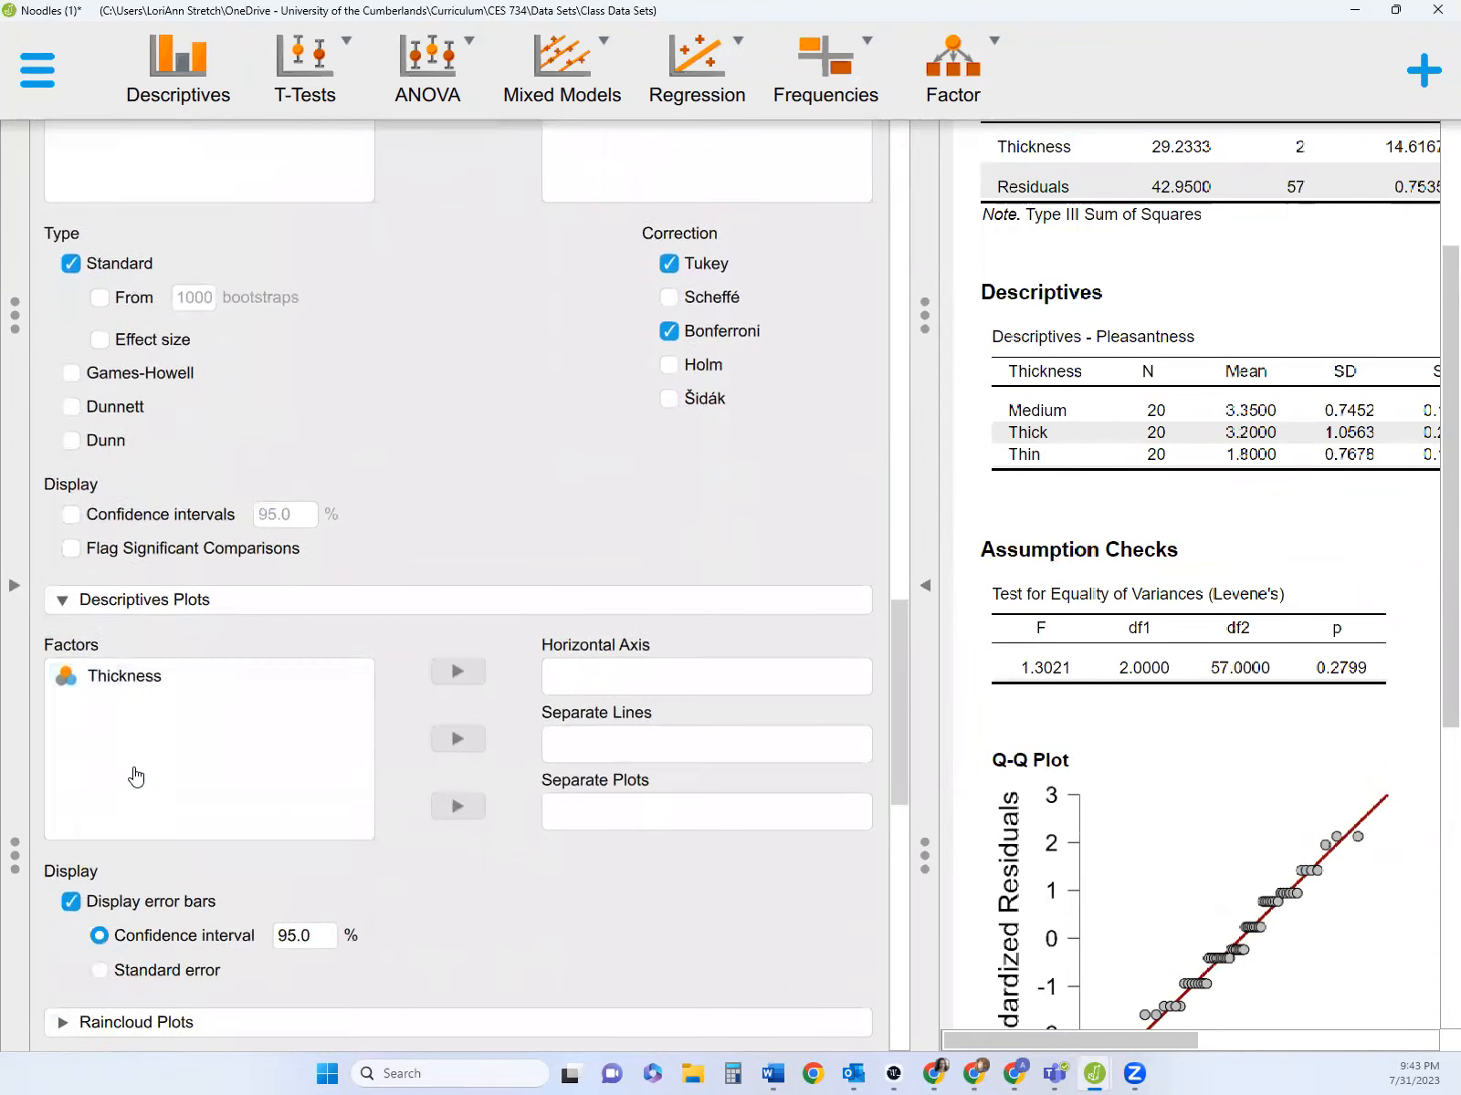
pyautogui.scroll(3, 141, 754)
pyautogui.scroll(5, 142, 754)
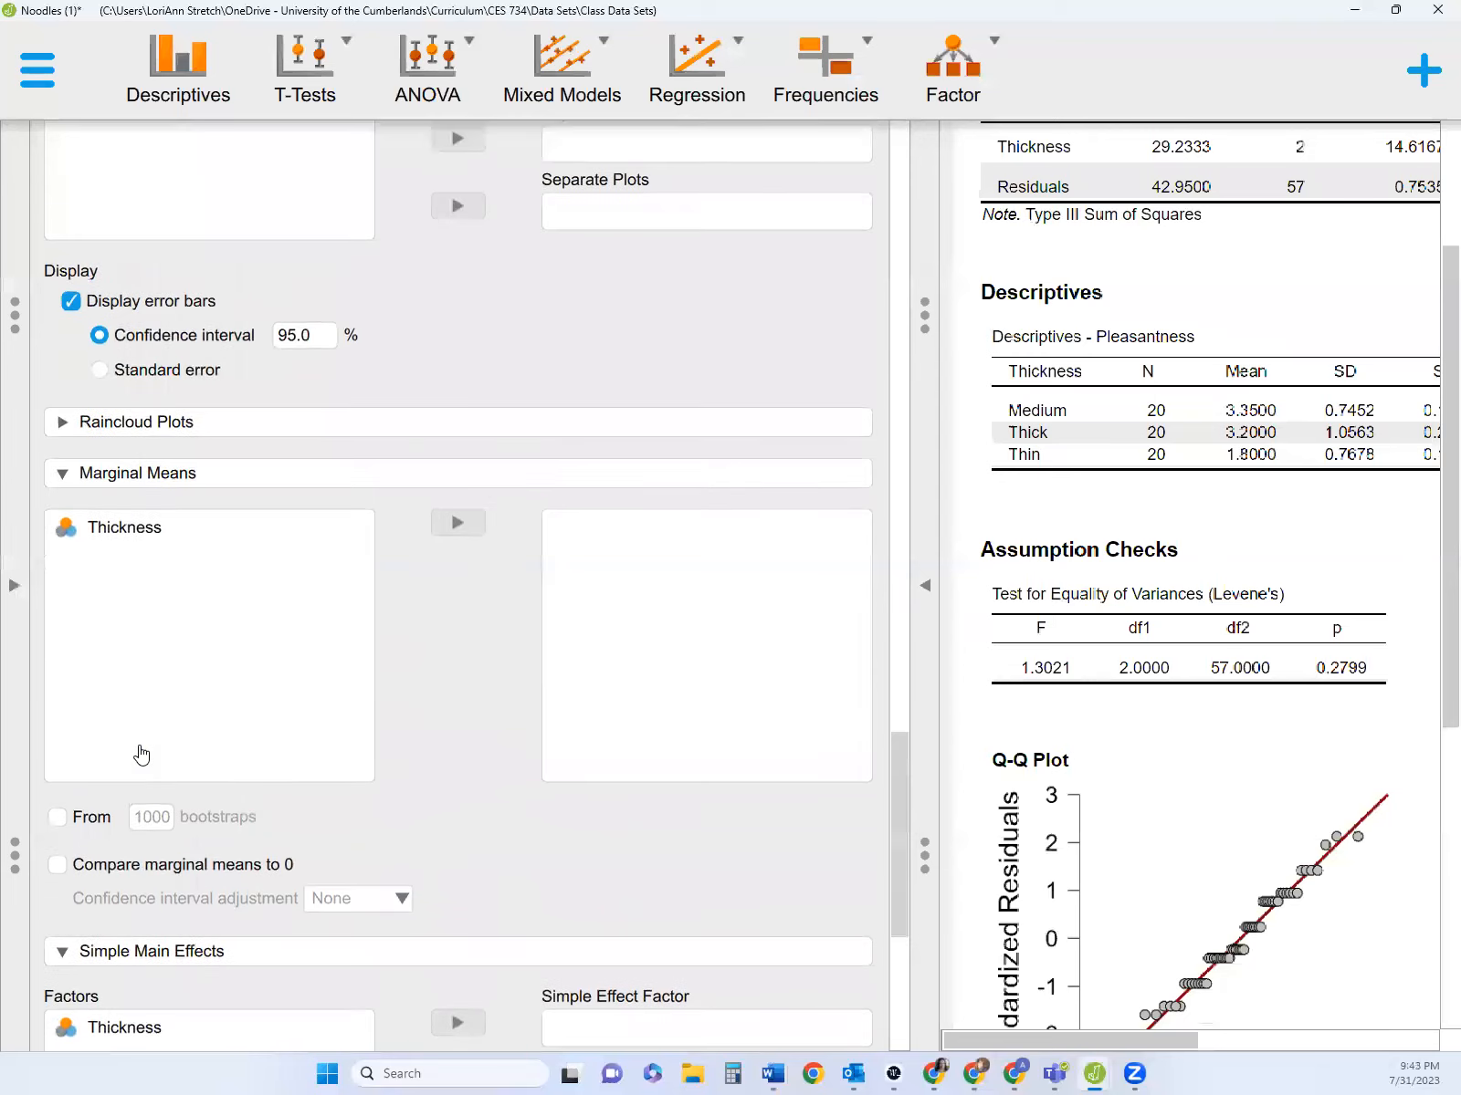
pyautogui.click(132, 306)
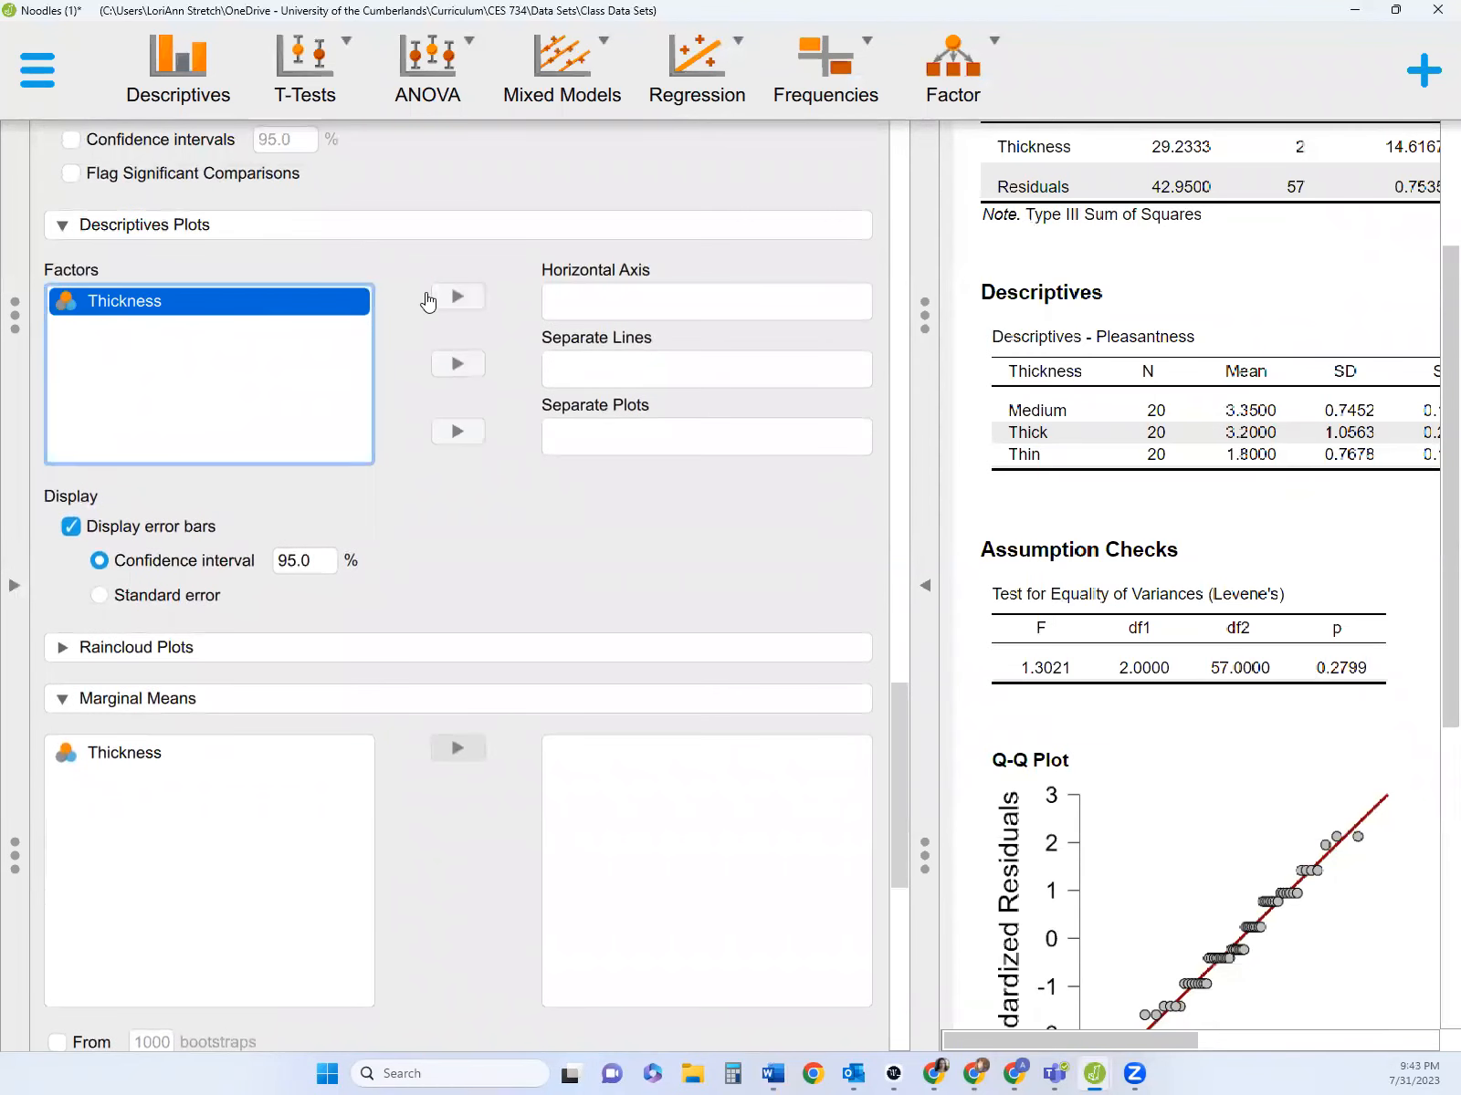
pyautogui.click(467, 297)
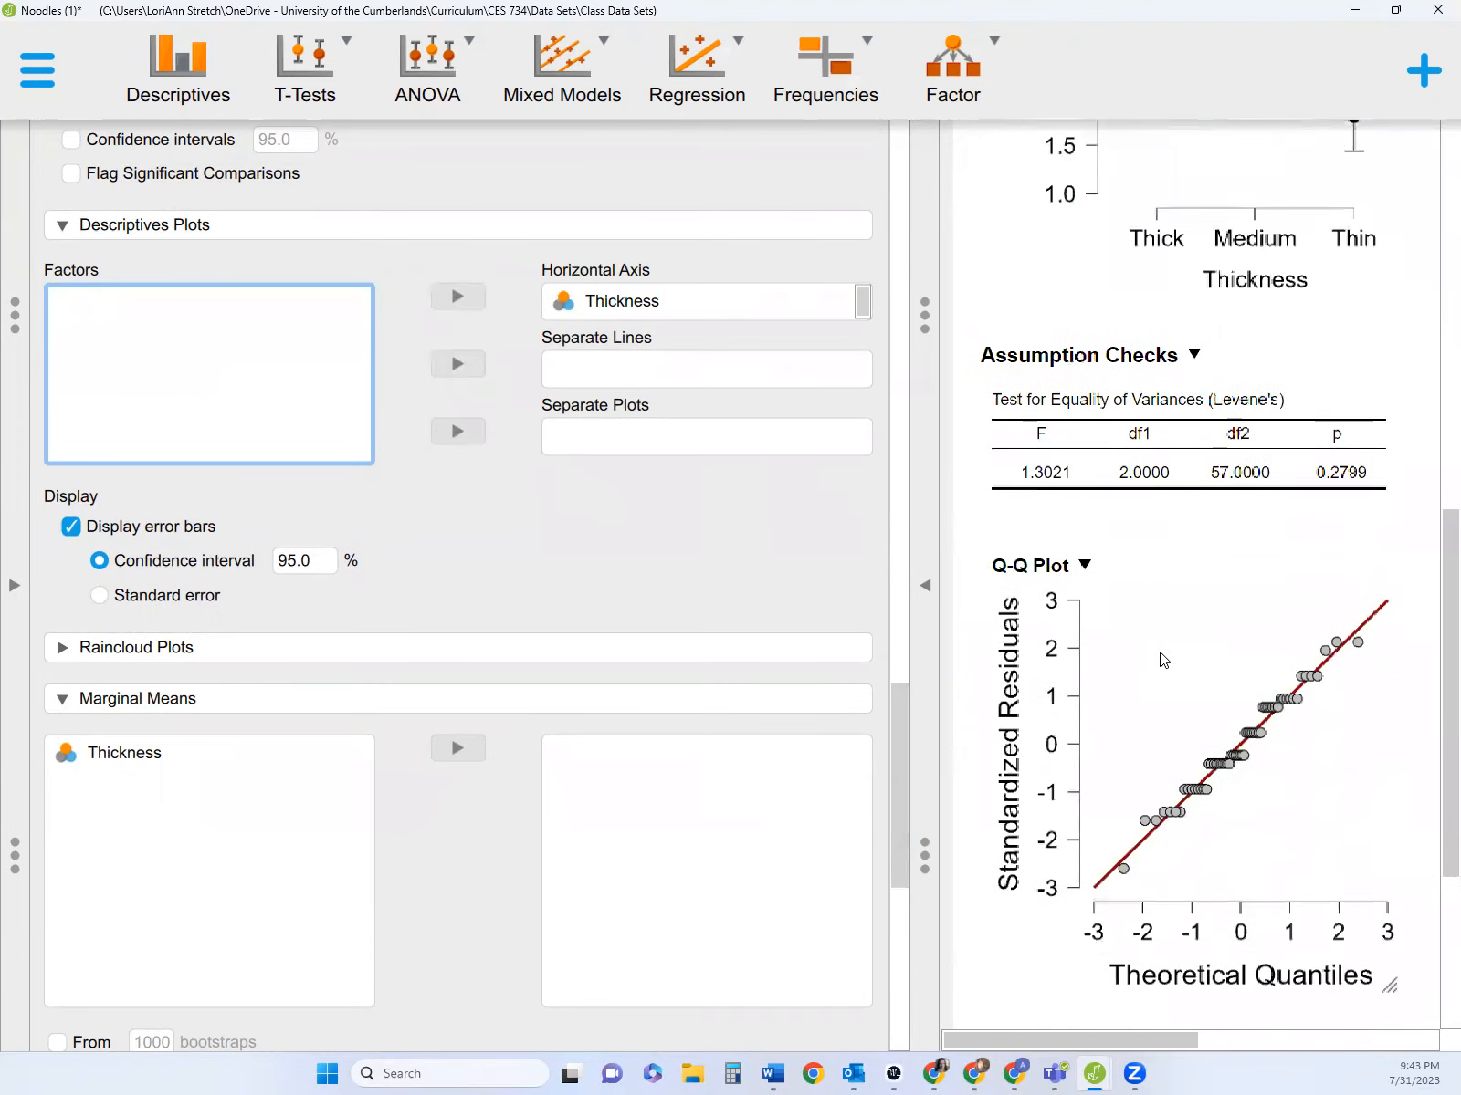
pyautogui.scroll(2, 1157, 660)
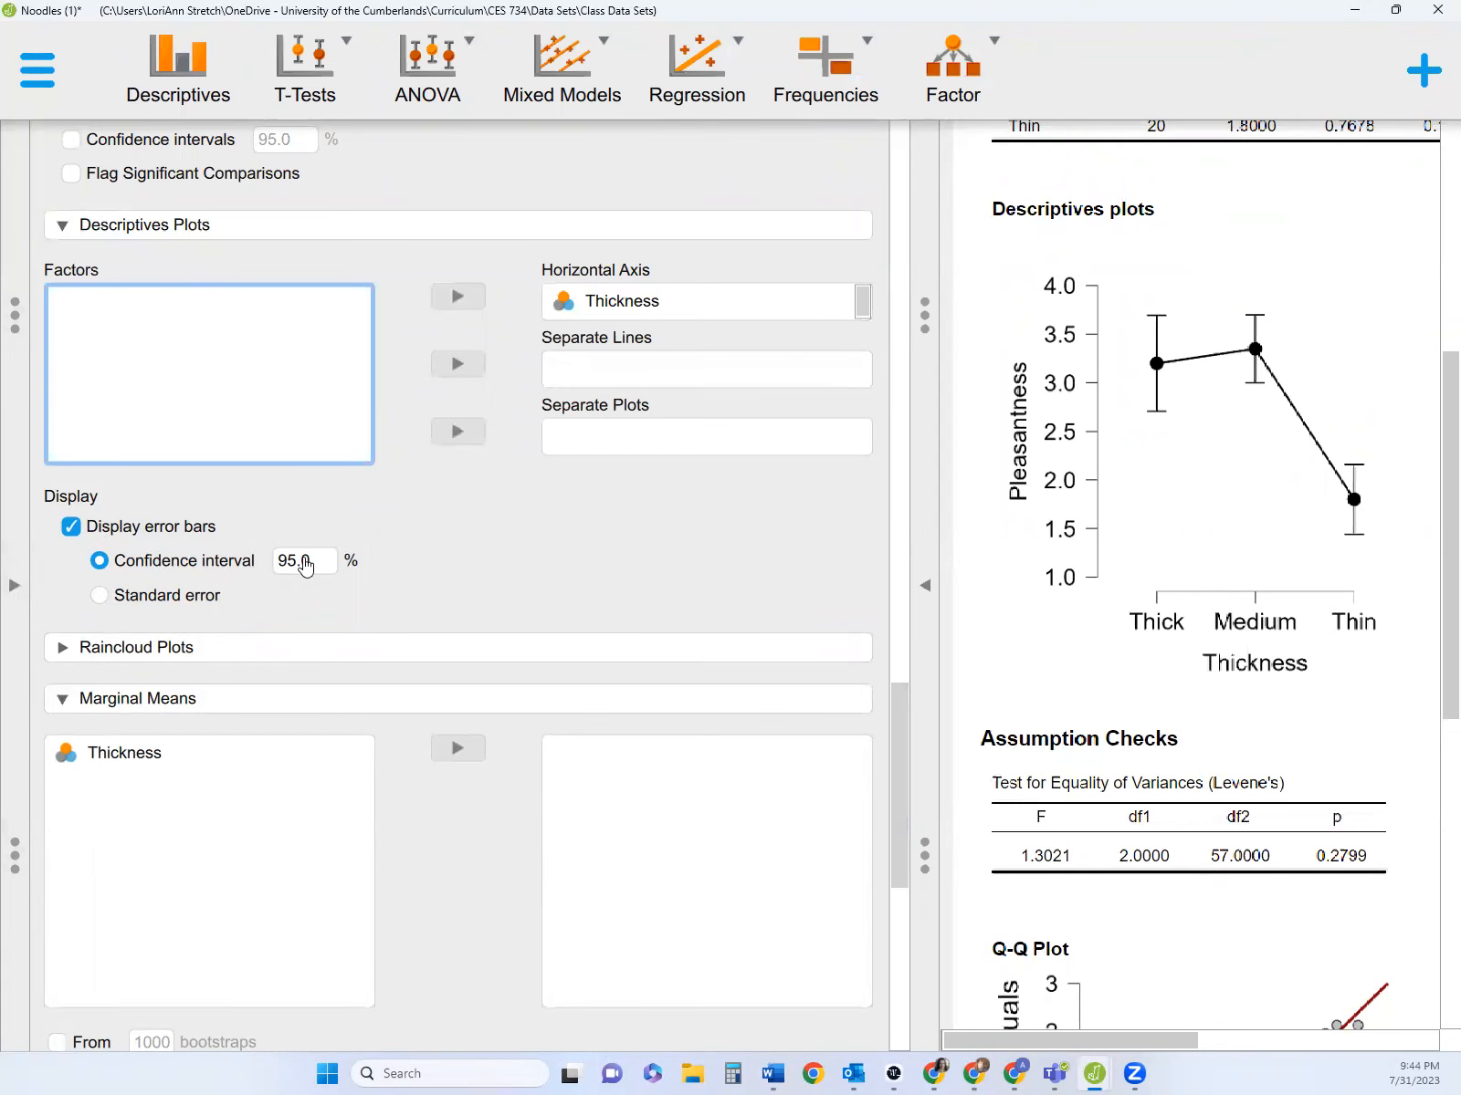
# - Create a Descriptive Statistics analysis of Pleasantness split by Thickness
pyautogui.click(150, 77)
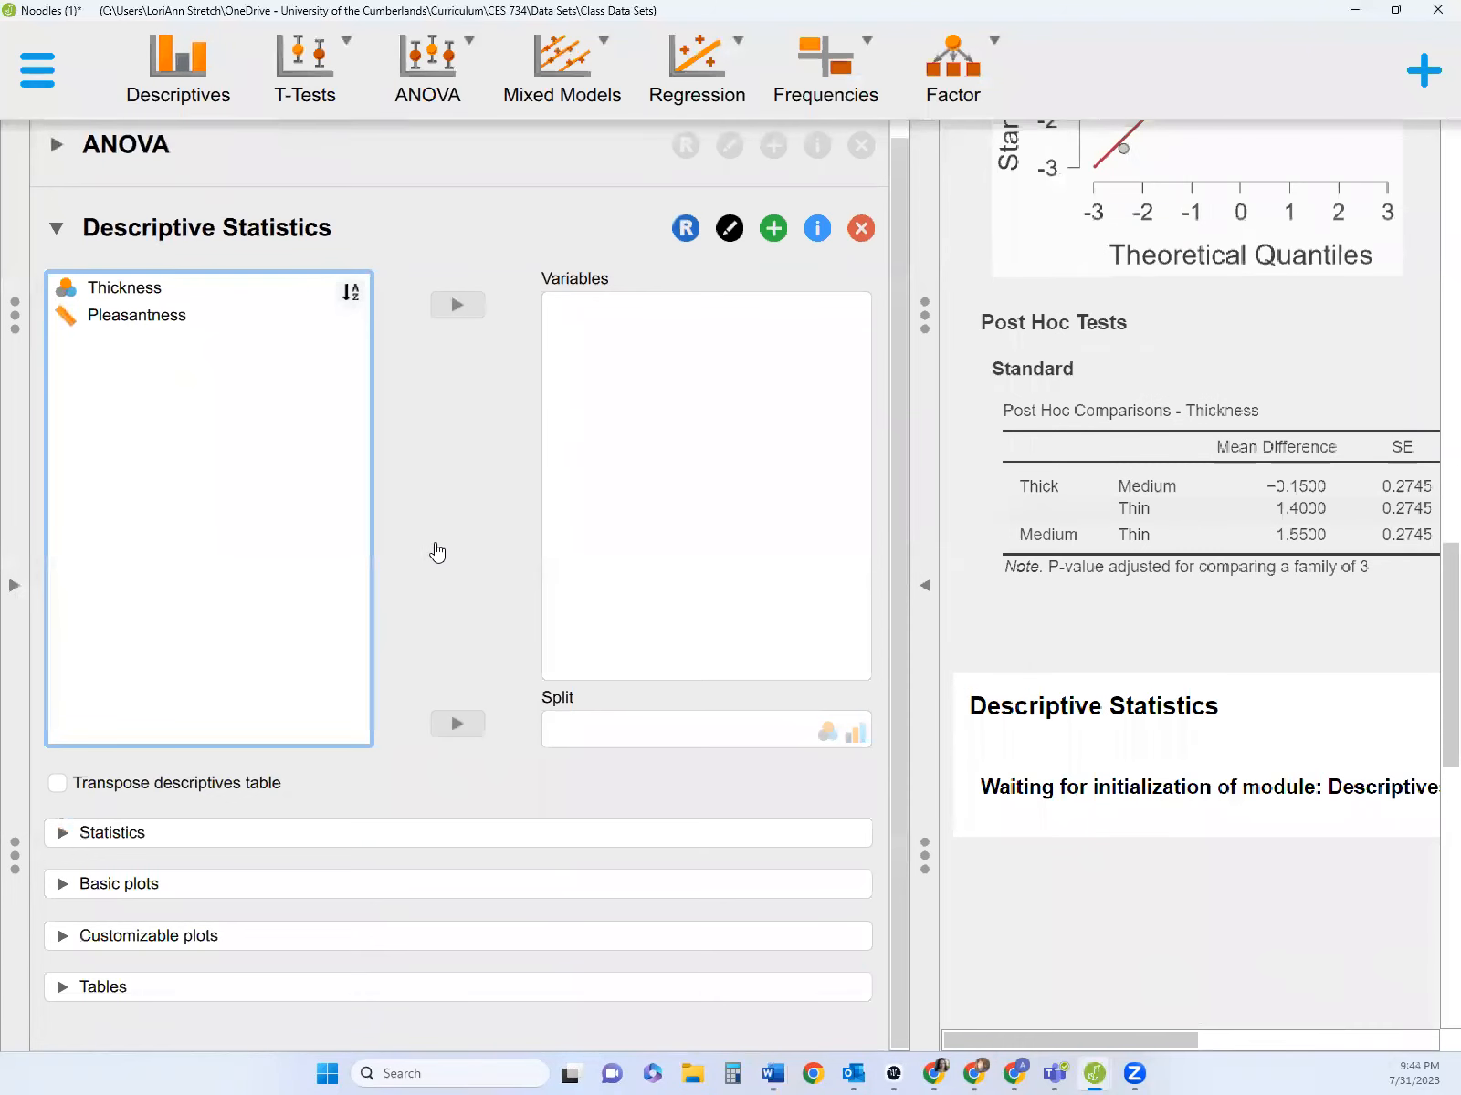
pyautogui.click(160, 318)
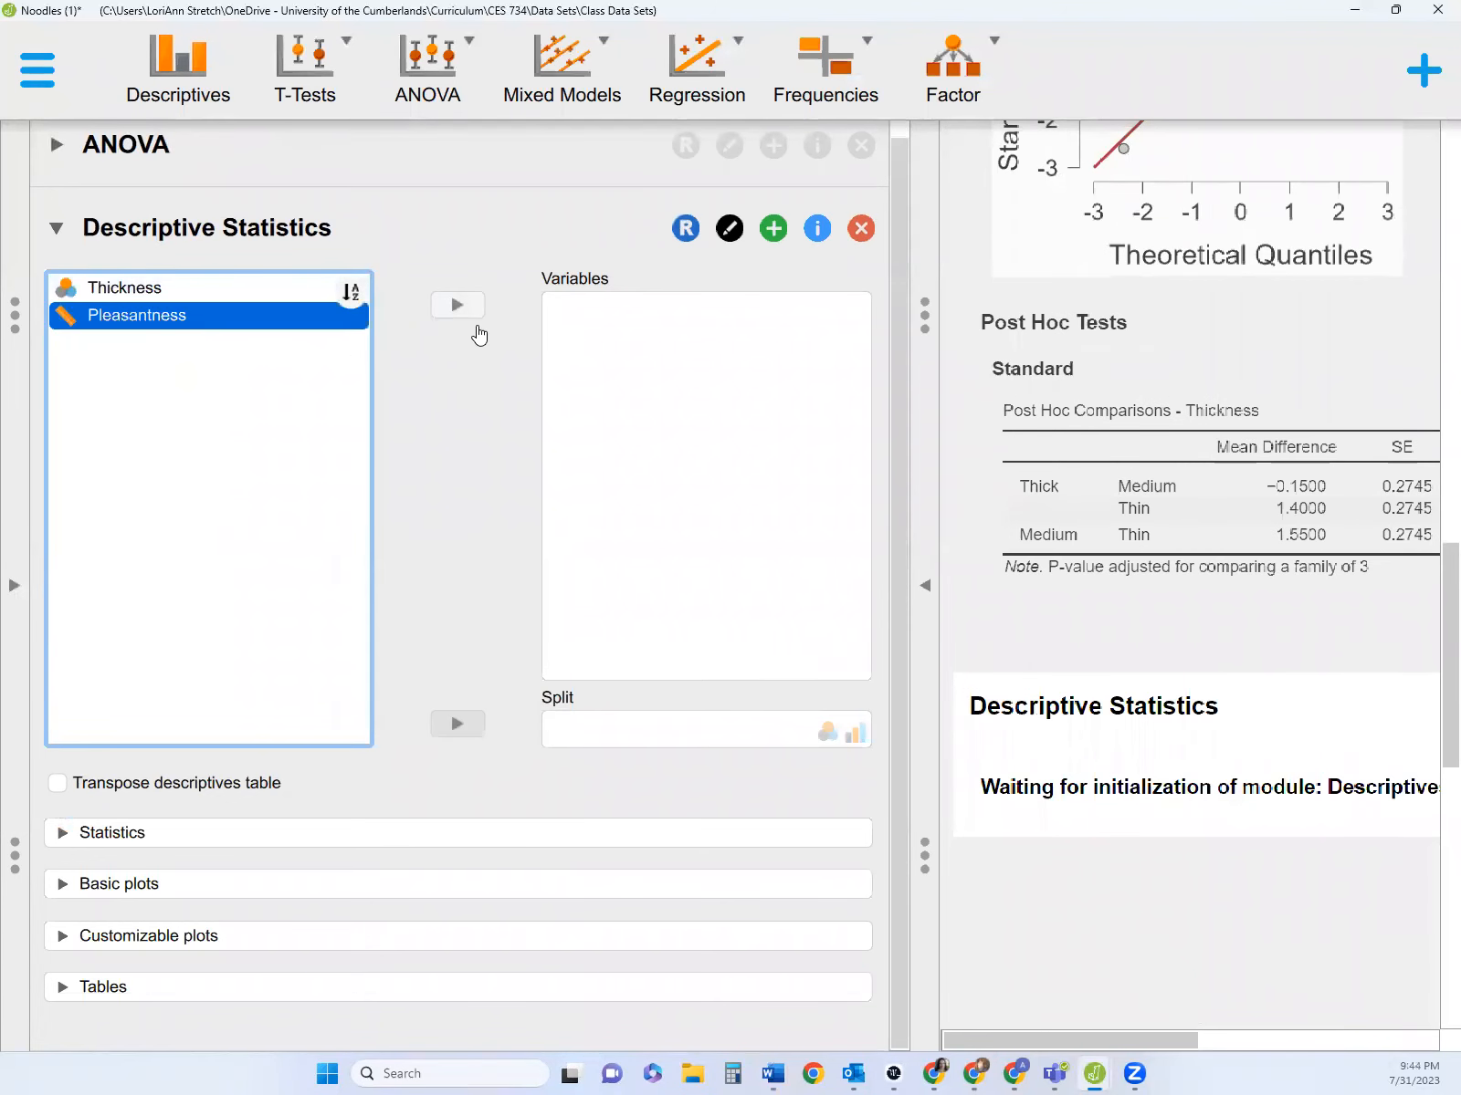
pyautogui.click(461, 308)
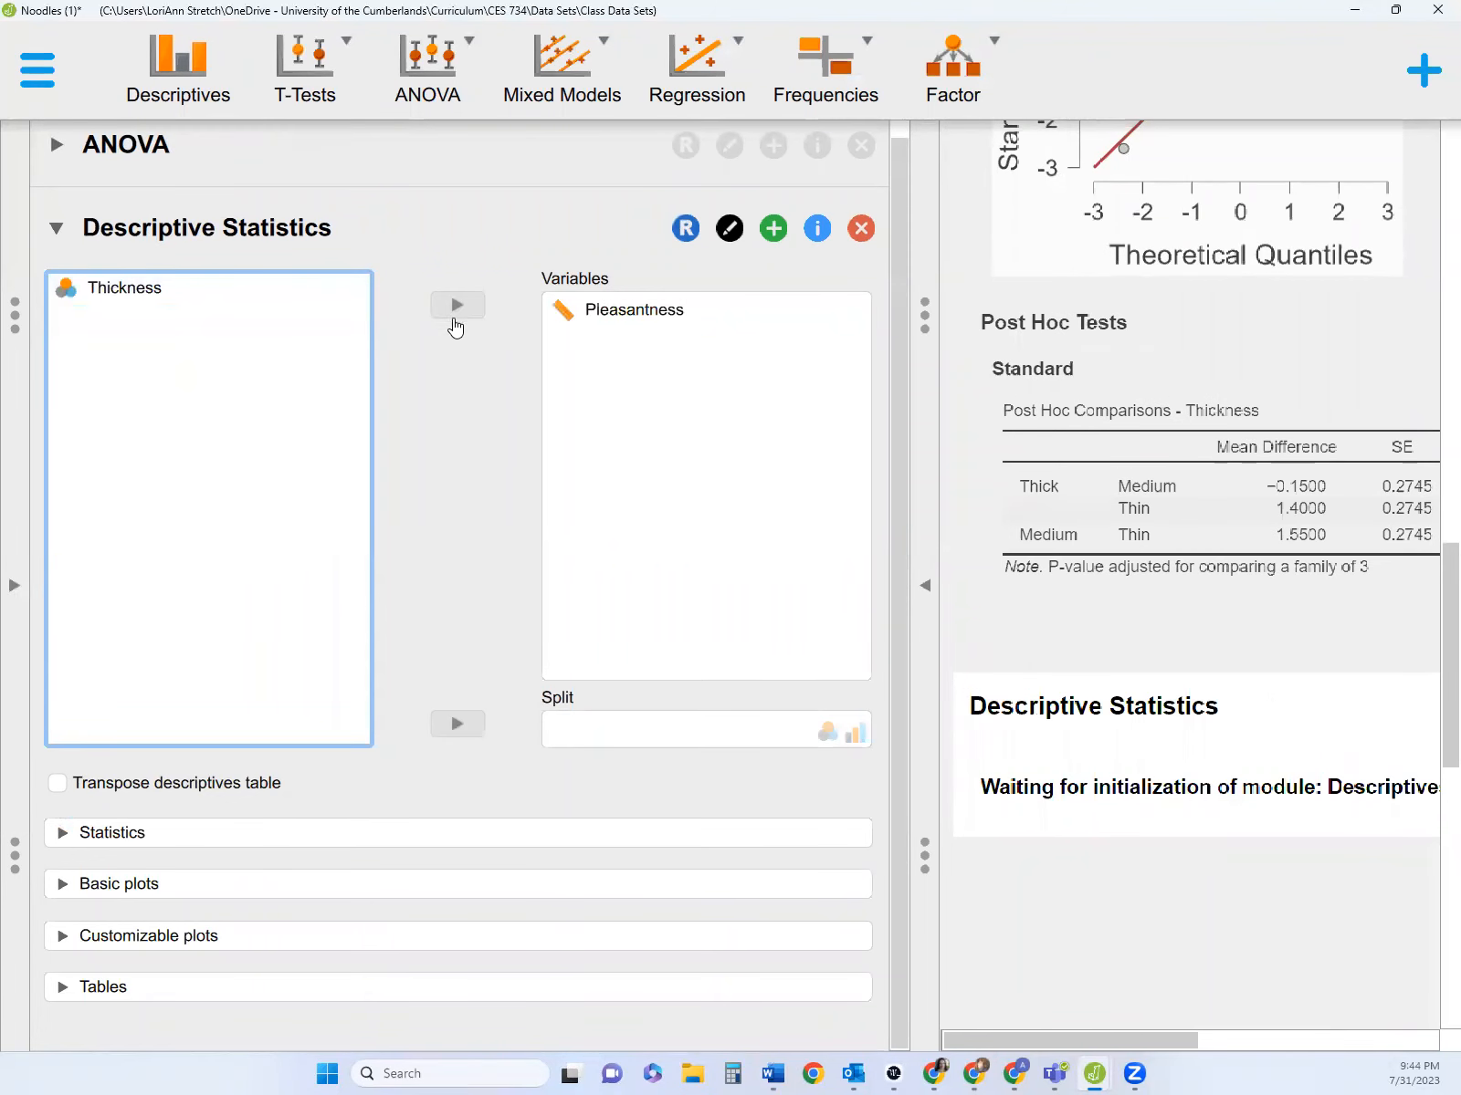
pyautogui.click(160, 294)
pyautogui.click(456, 724)
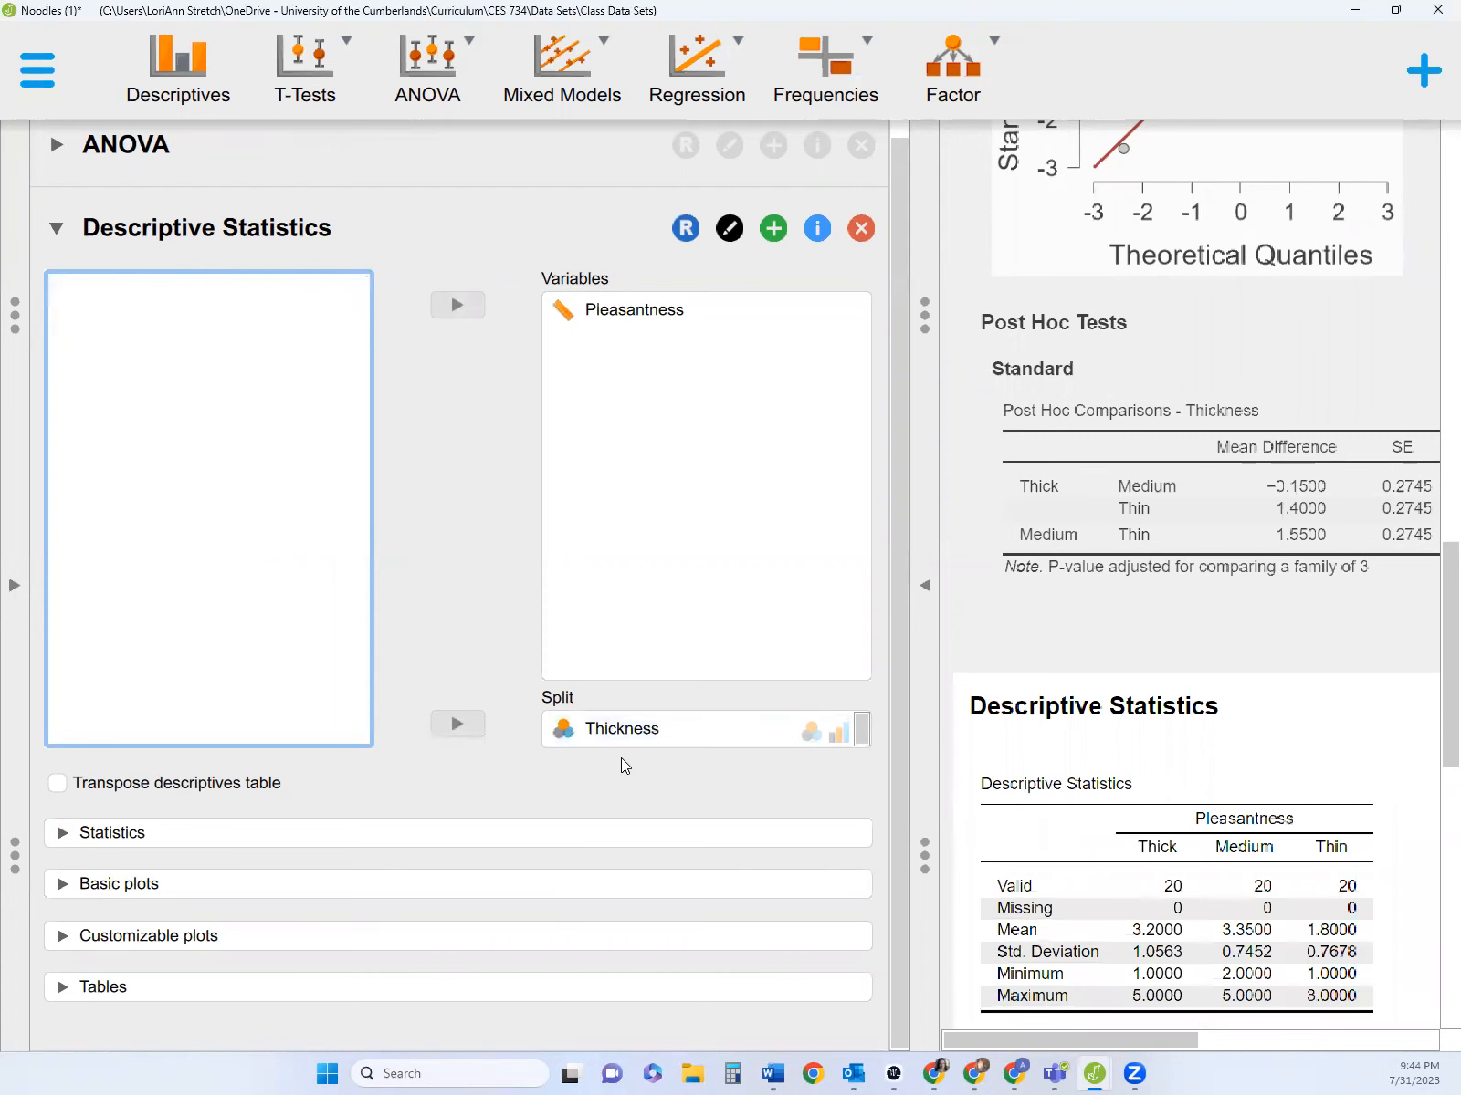
pyautogui.scroll(-1, 1205, 797)
pyautogui.scroll(-1, 1205, 789)
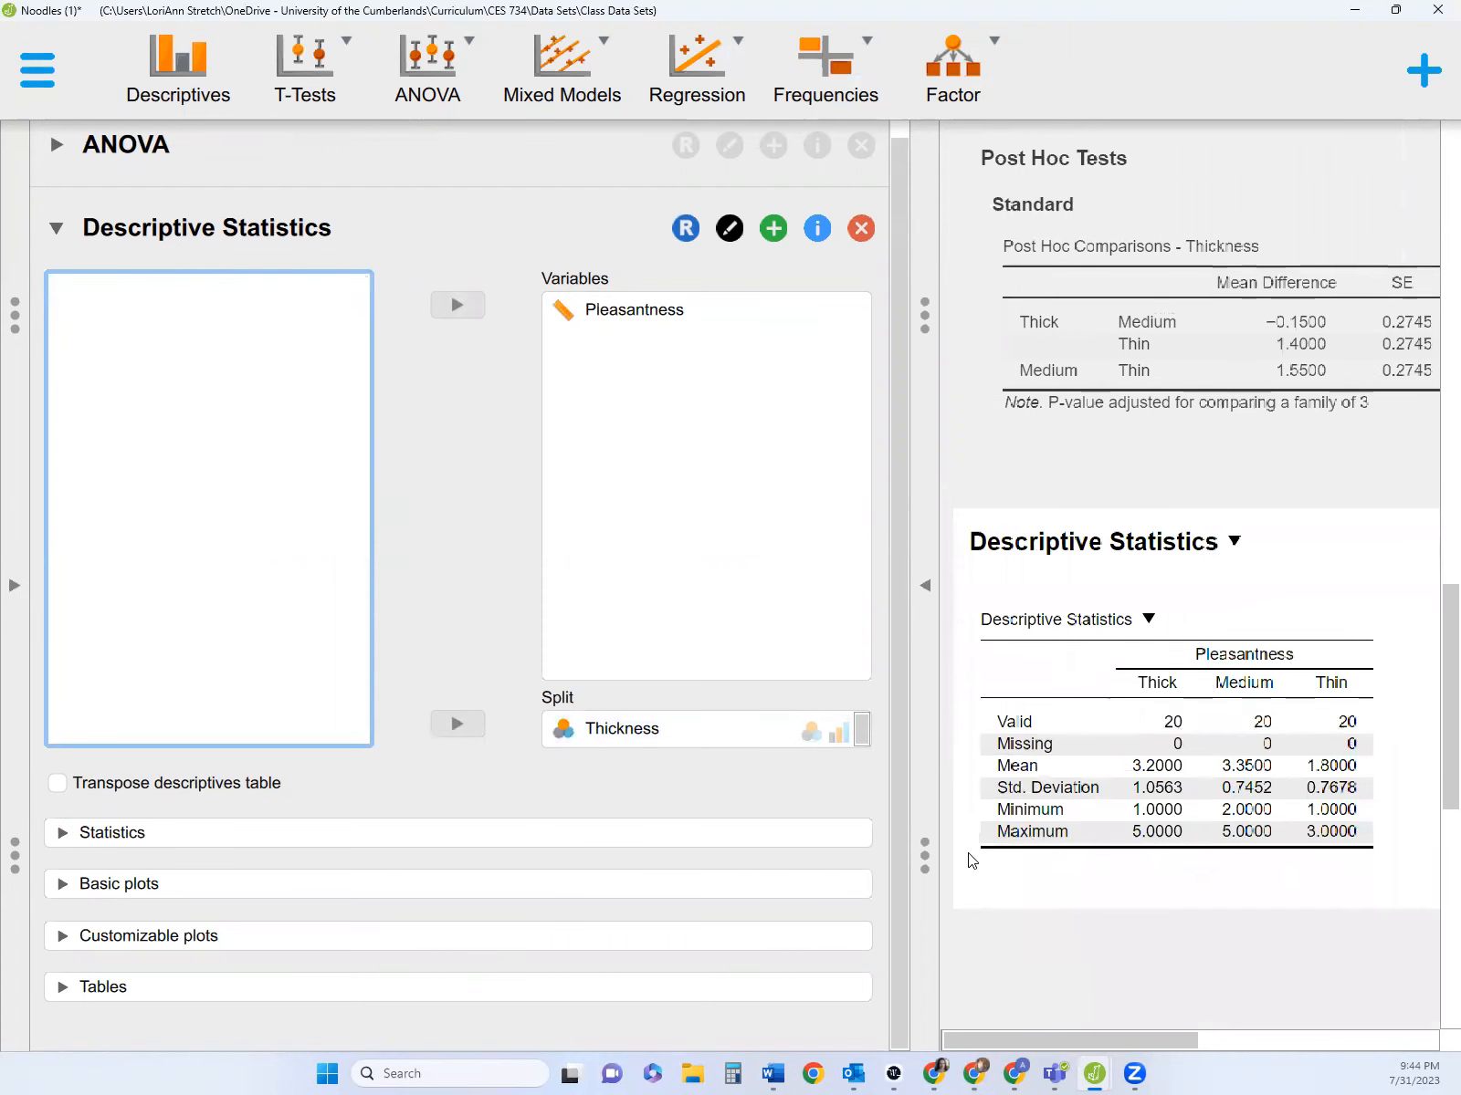
# - Add boxplots with labelled outliers to the descriptive statistics and view them with the results at full width
pyautogui.click(55, 942)
pyautogui.scroll(-10, 95, 857)
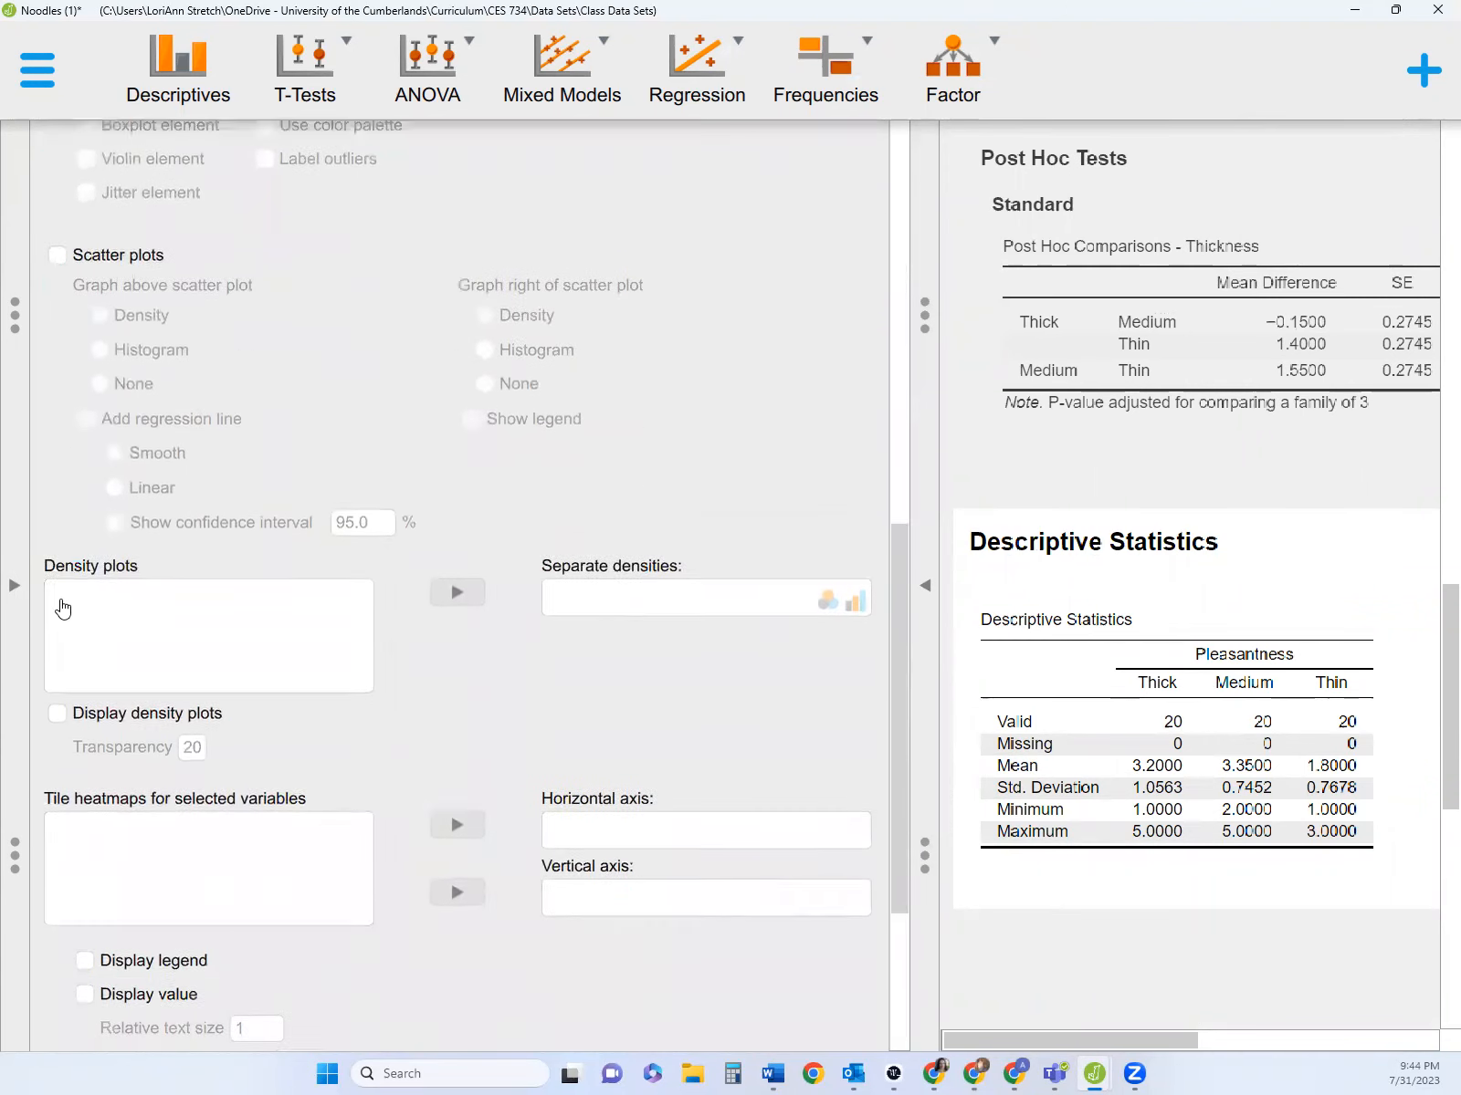
pyautogui.scroll(-2, 62, 607)
pyautogui.scroll(5, 97, 505)
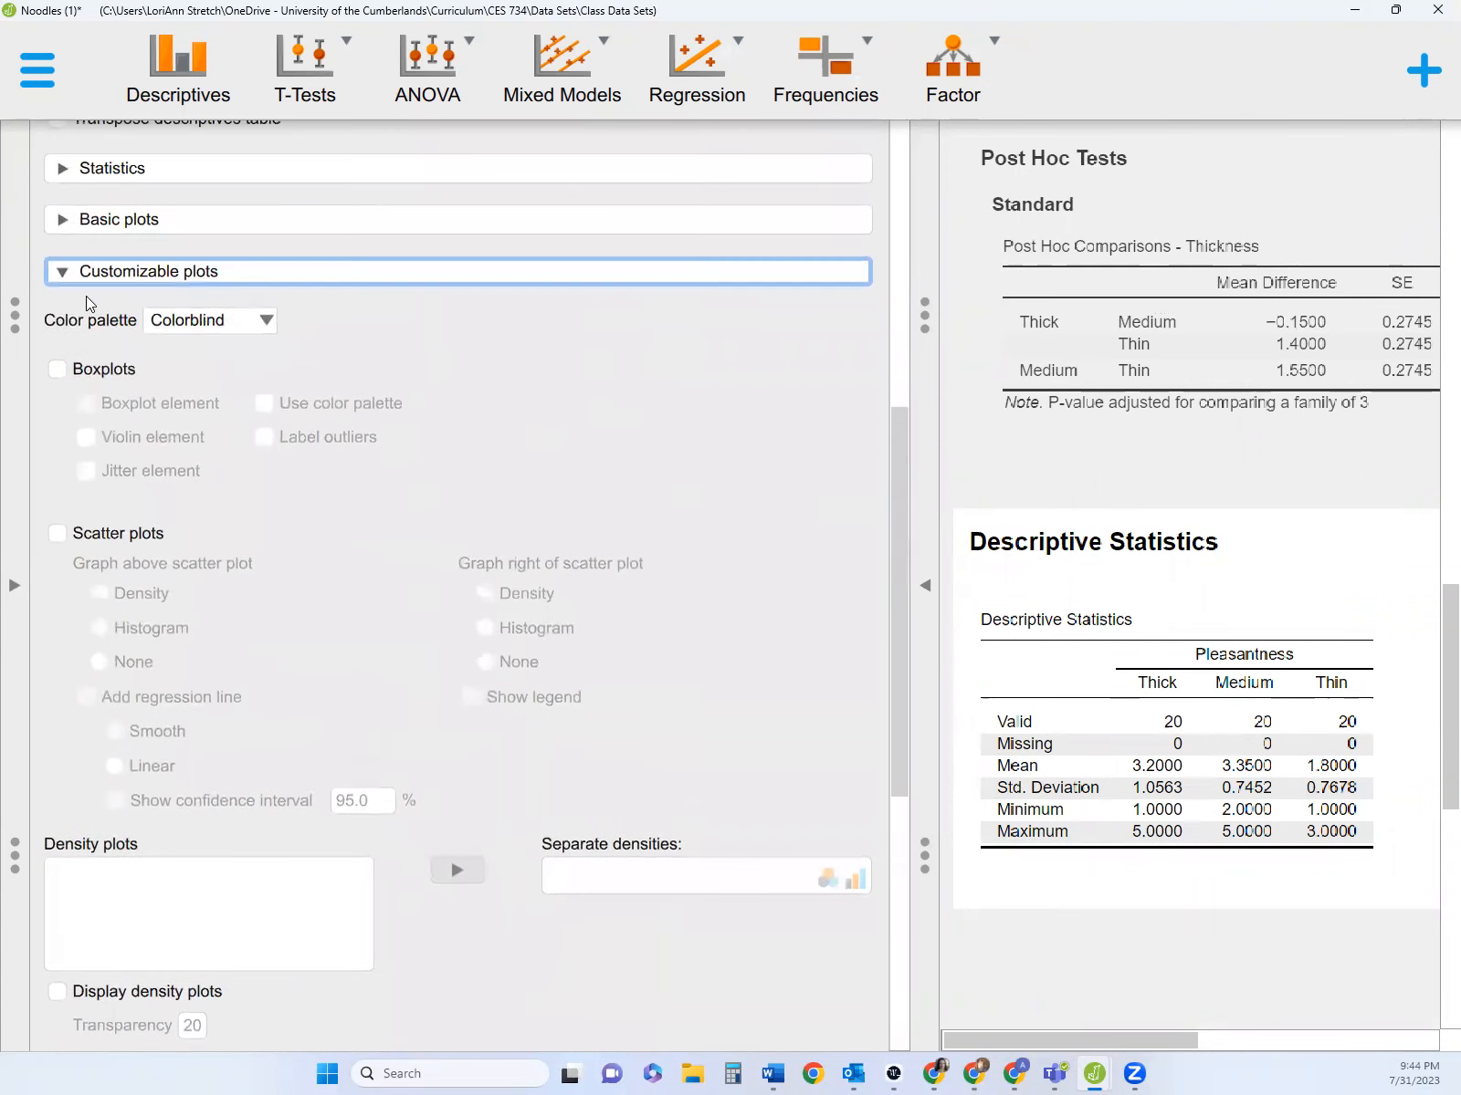
pyautogui.click(57, 369)
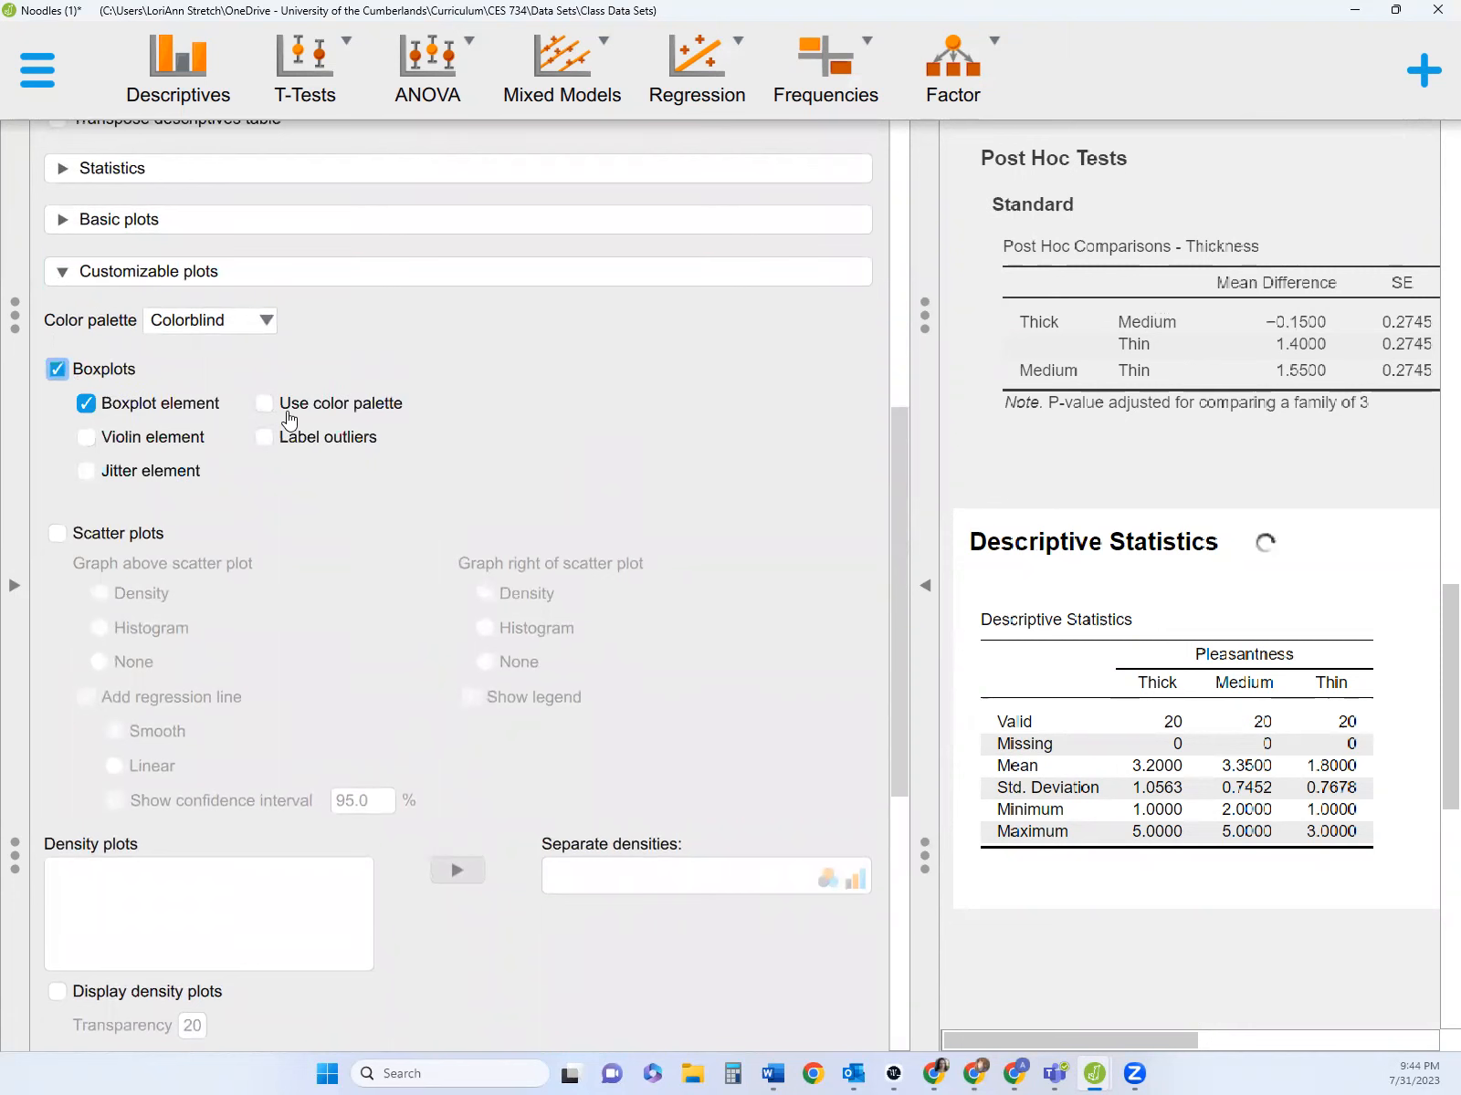
pyautogui.click(264, 437)
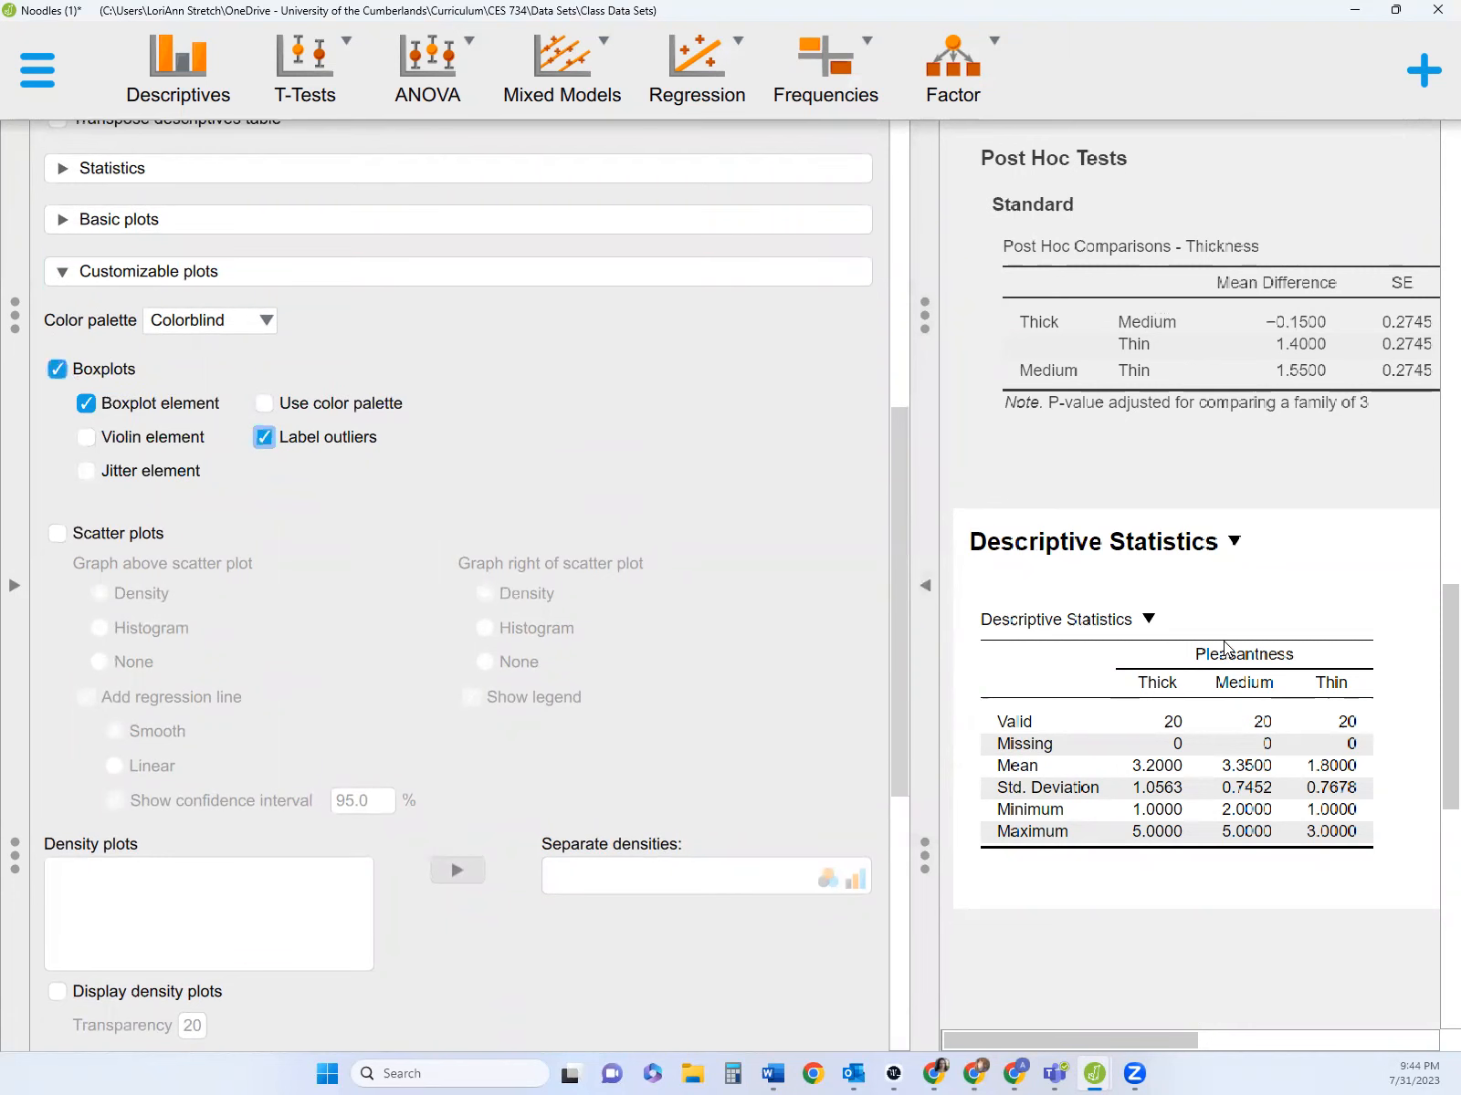
pyautogui.scroll(-3, 1224, 641)
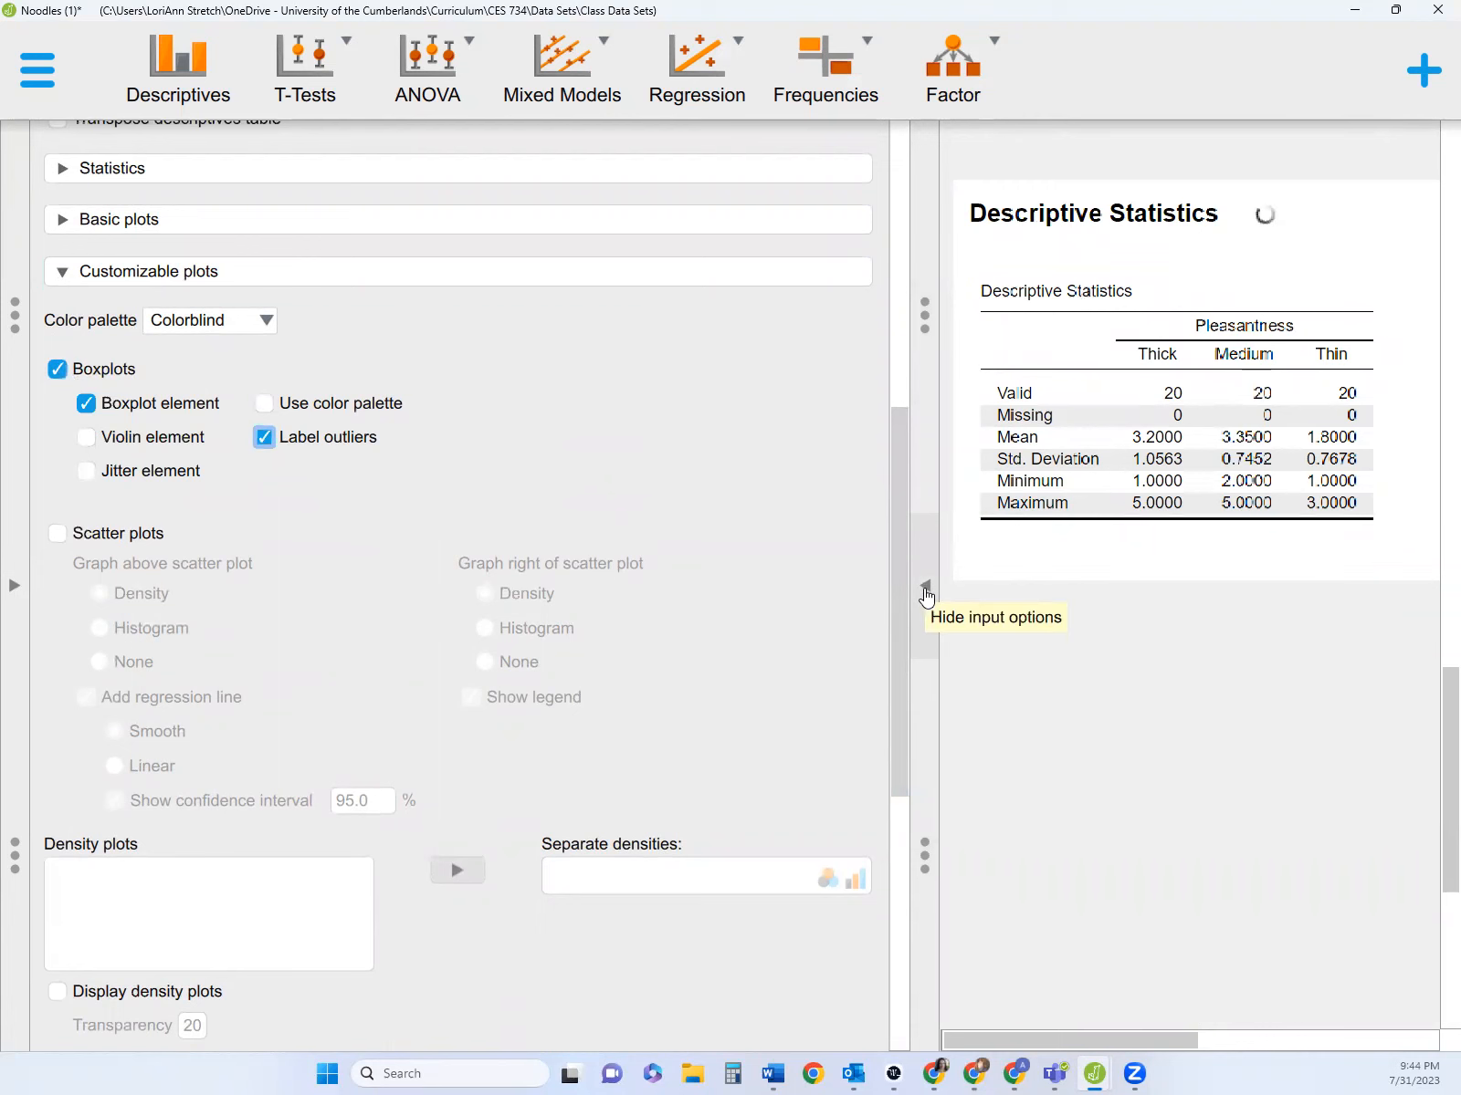
pyautogui.click(926, 591)
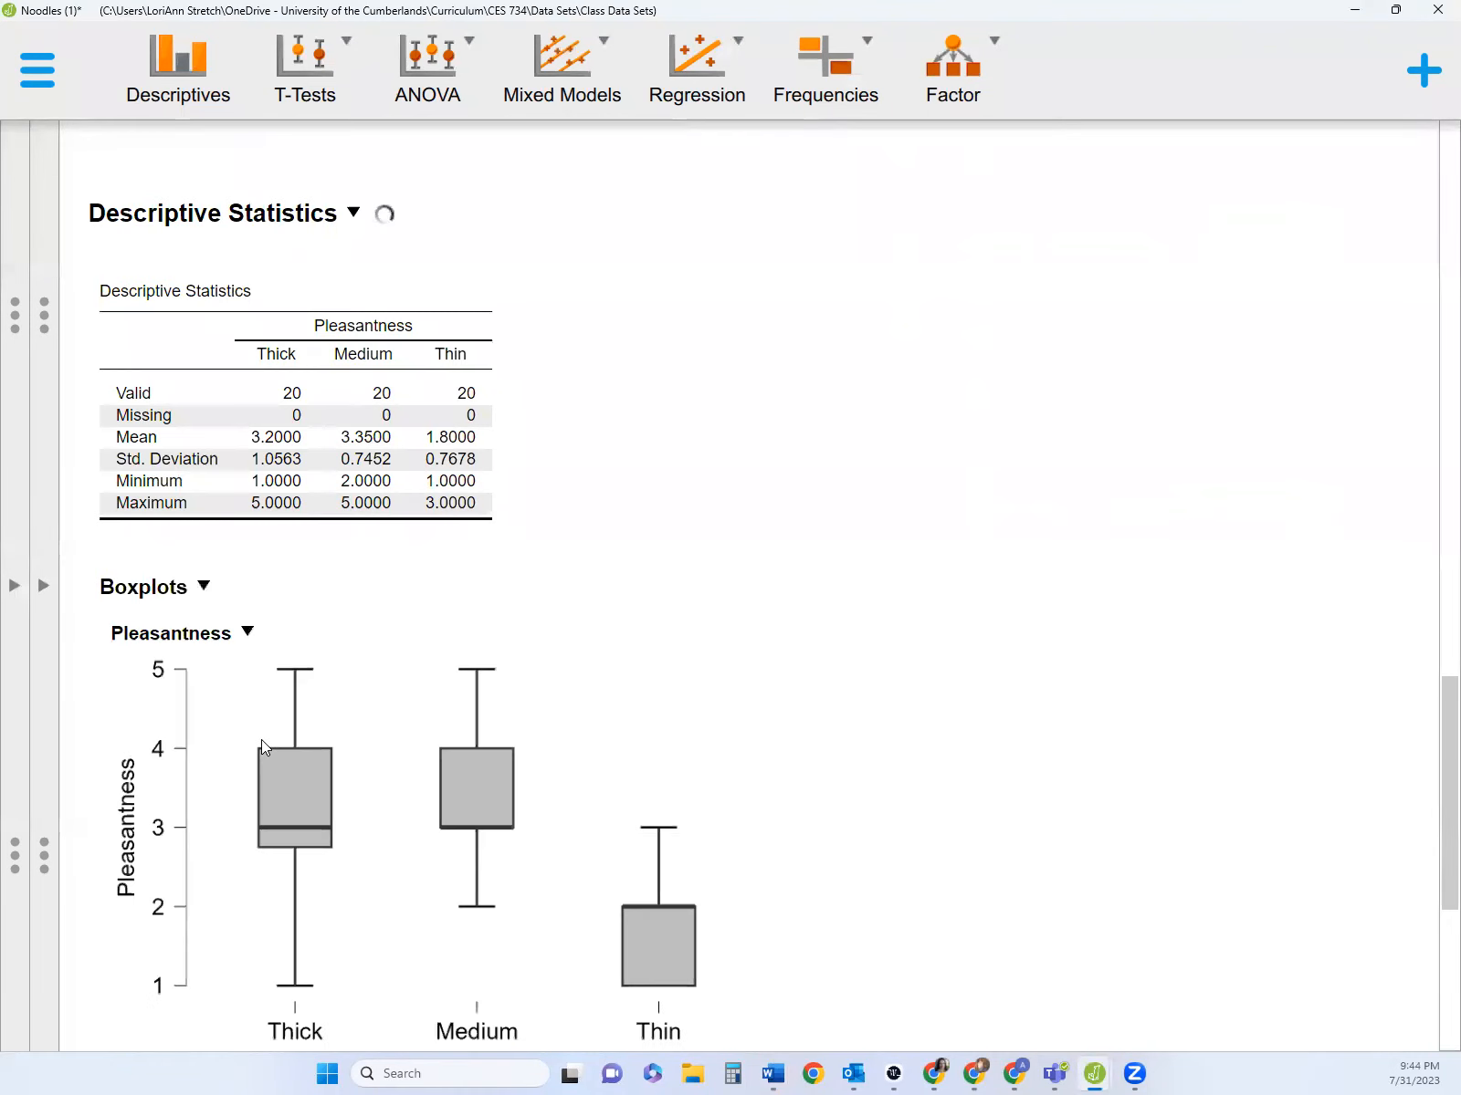
pyautogui.scroll(-2, 668, 620)
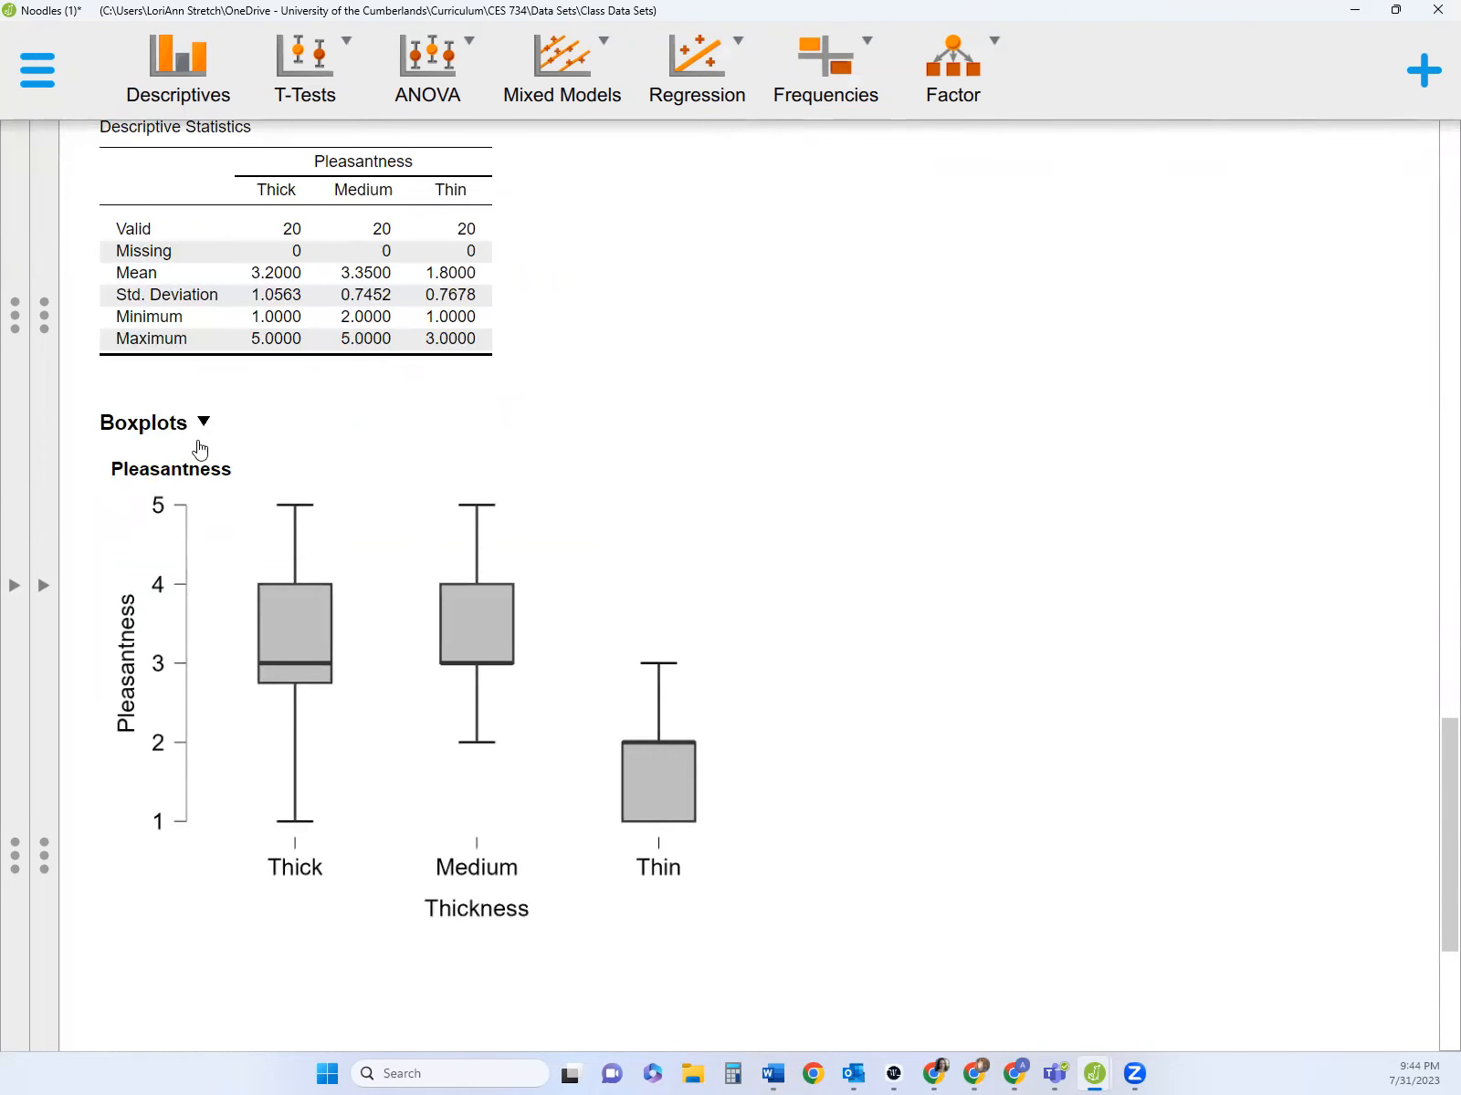
# - Return to the statistics guide in Word and review the Step 2 ANOVA and descriptives tables down to the p-value's decimal conversion
pyautogui.click(1349, 11)
pyautogui.scroll(-4, 652, 766)
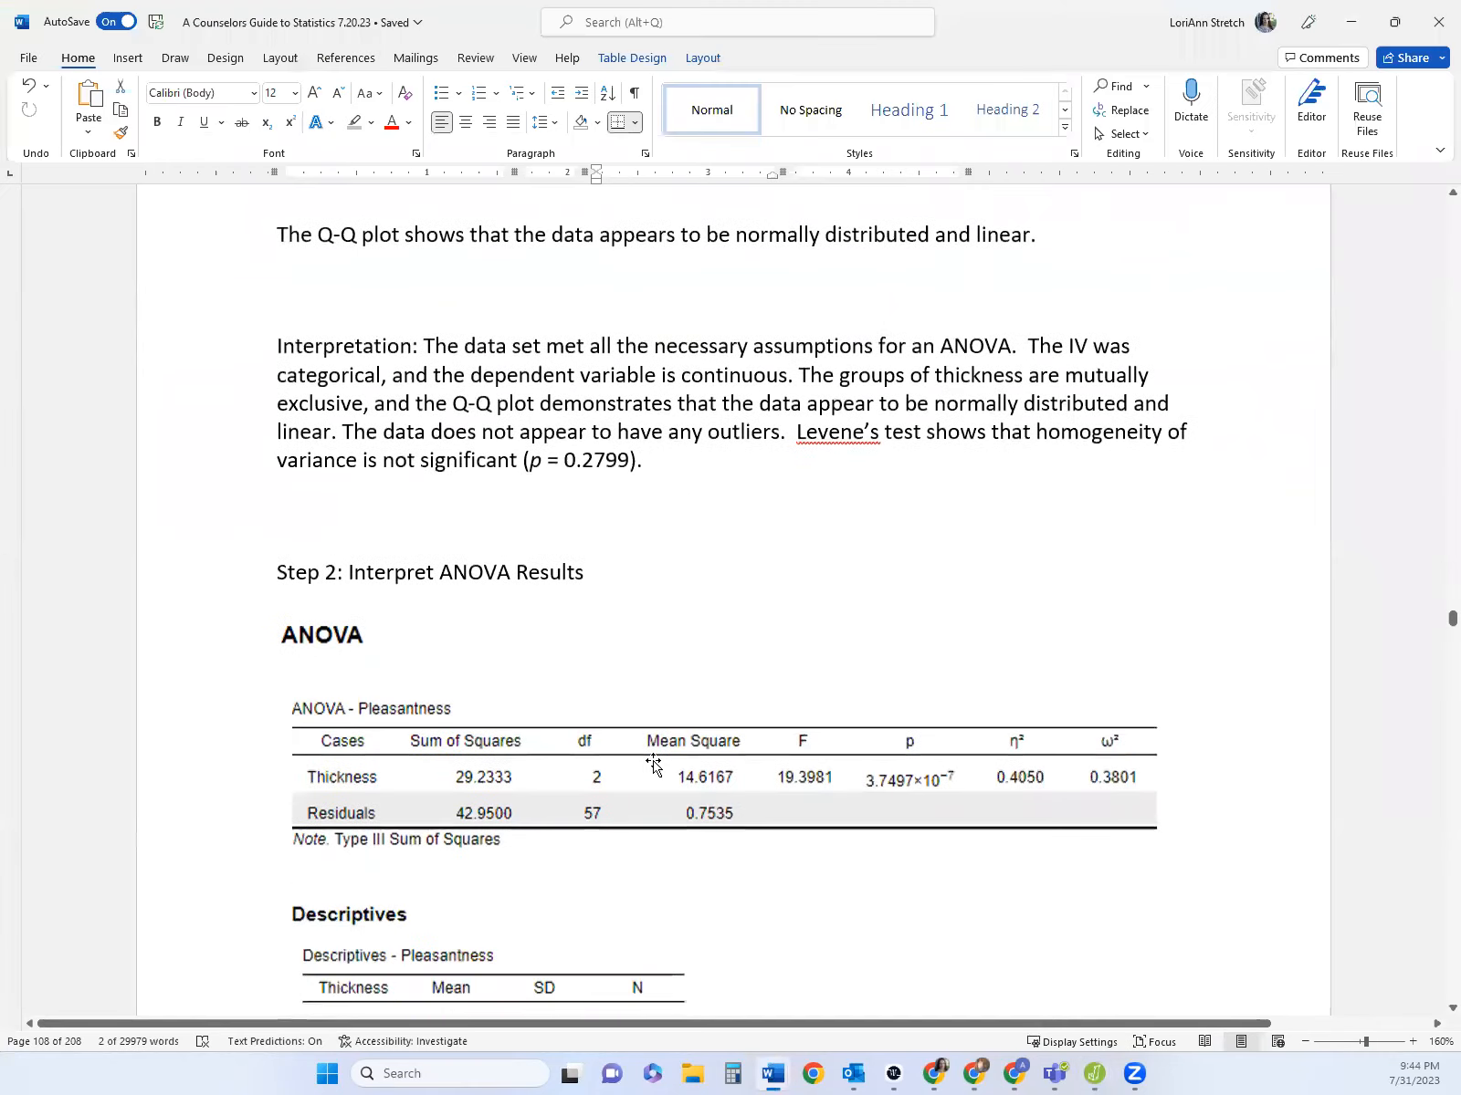
pyautogui.scroll(-2, 652, 766)
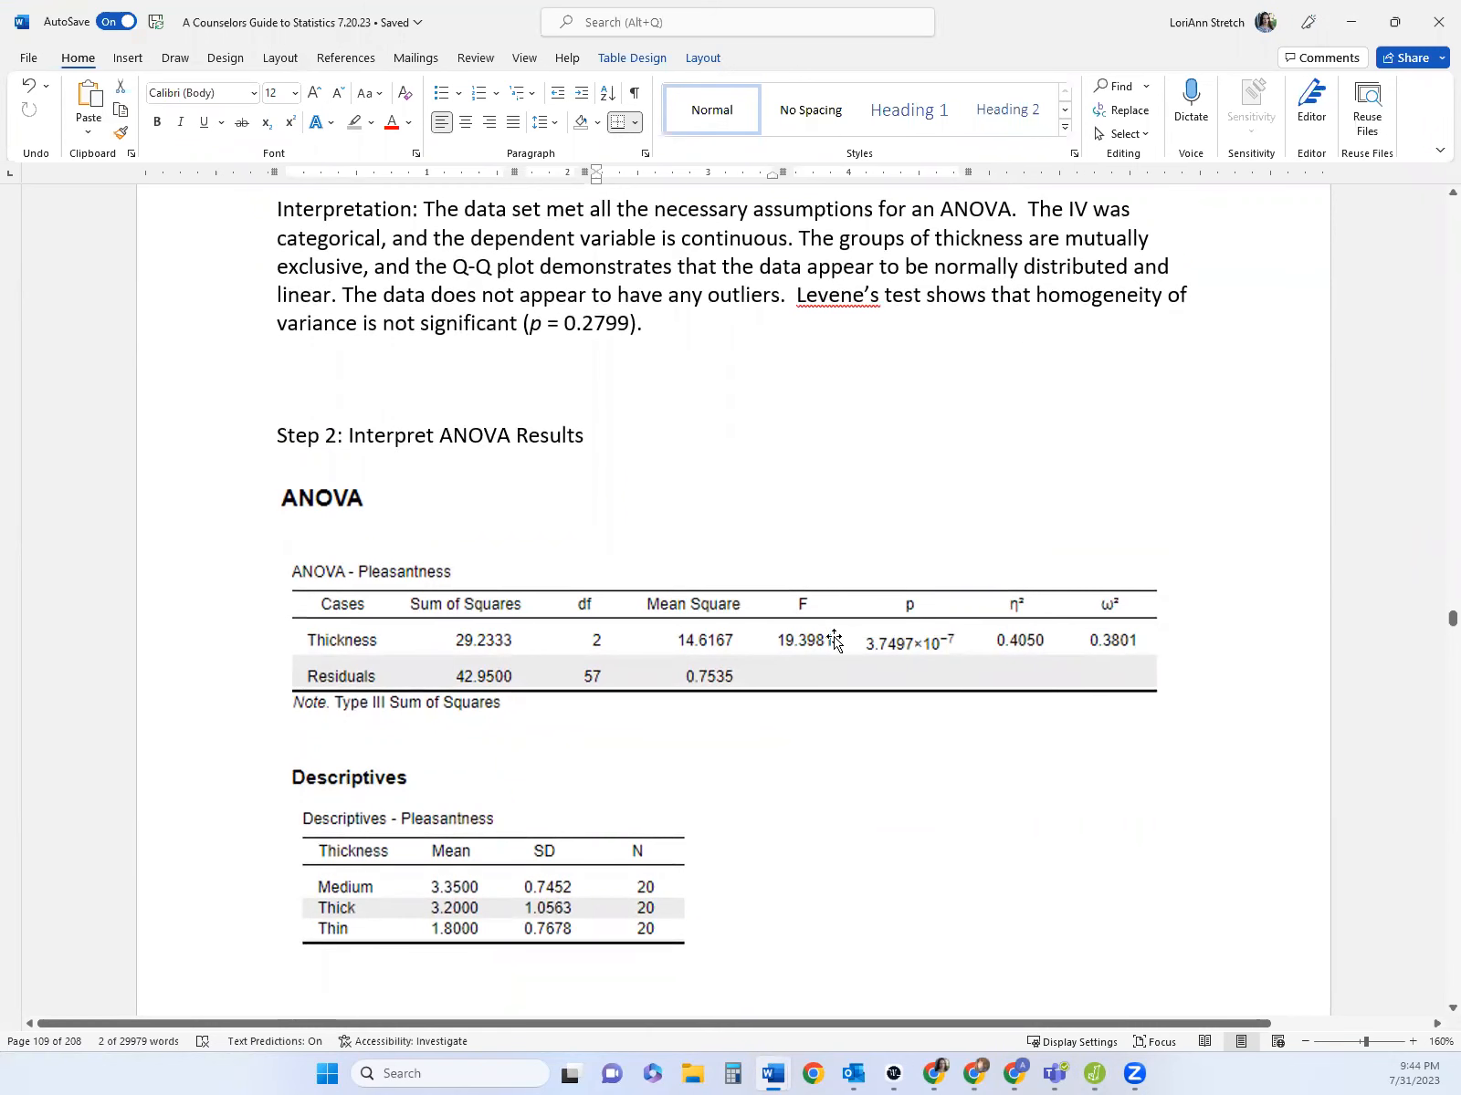
pyautogui.scroll(-2, 309, 604)
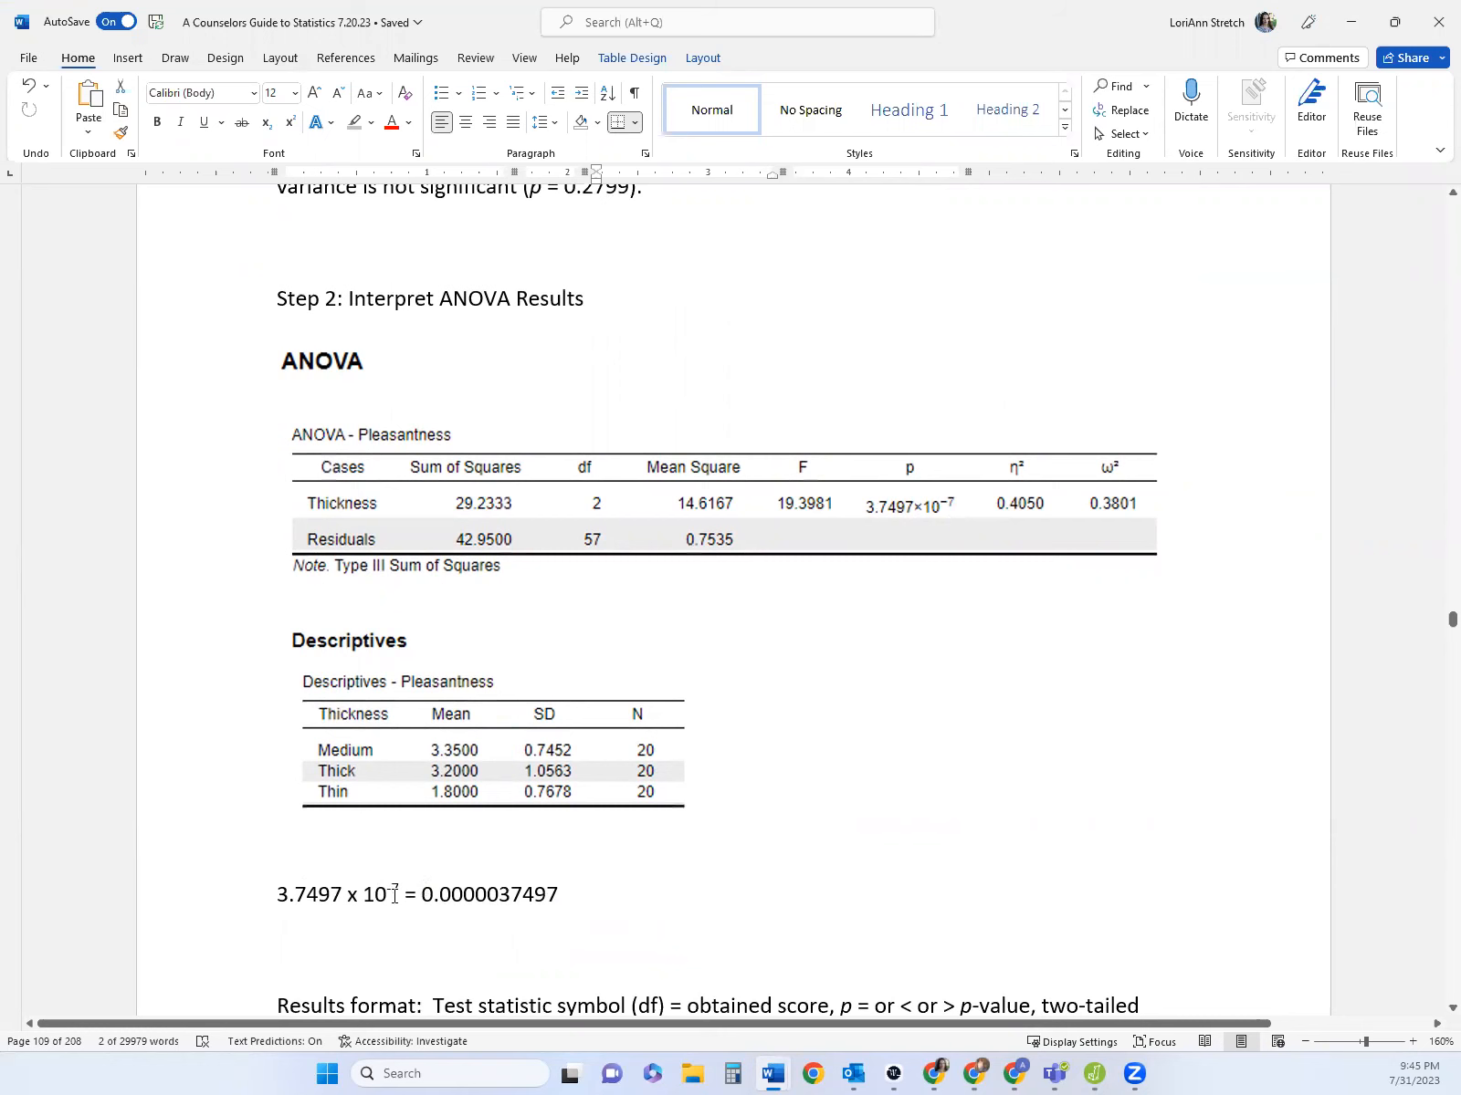
# - Review the decimal p-value and the F-test results format line under Step 2, highlighting the decimal value and the two-tailed notation
pyautogui.moveTo(427, 890); pyautogui.dragTo(576, 887)
pyautogui.scroll(-2, 685, 931)
pyautogui.scroll(-2, 684, 931)
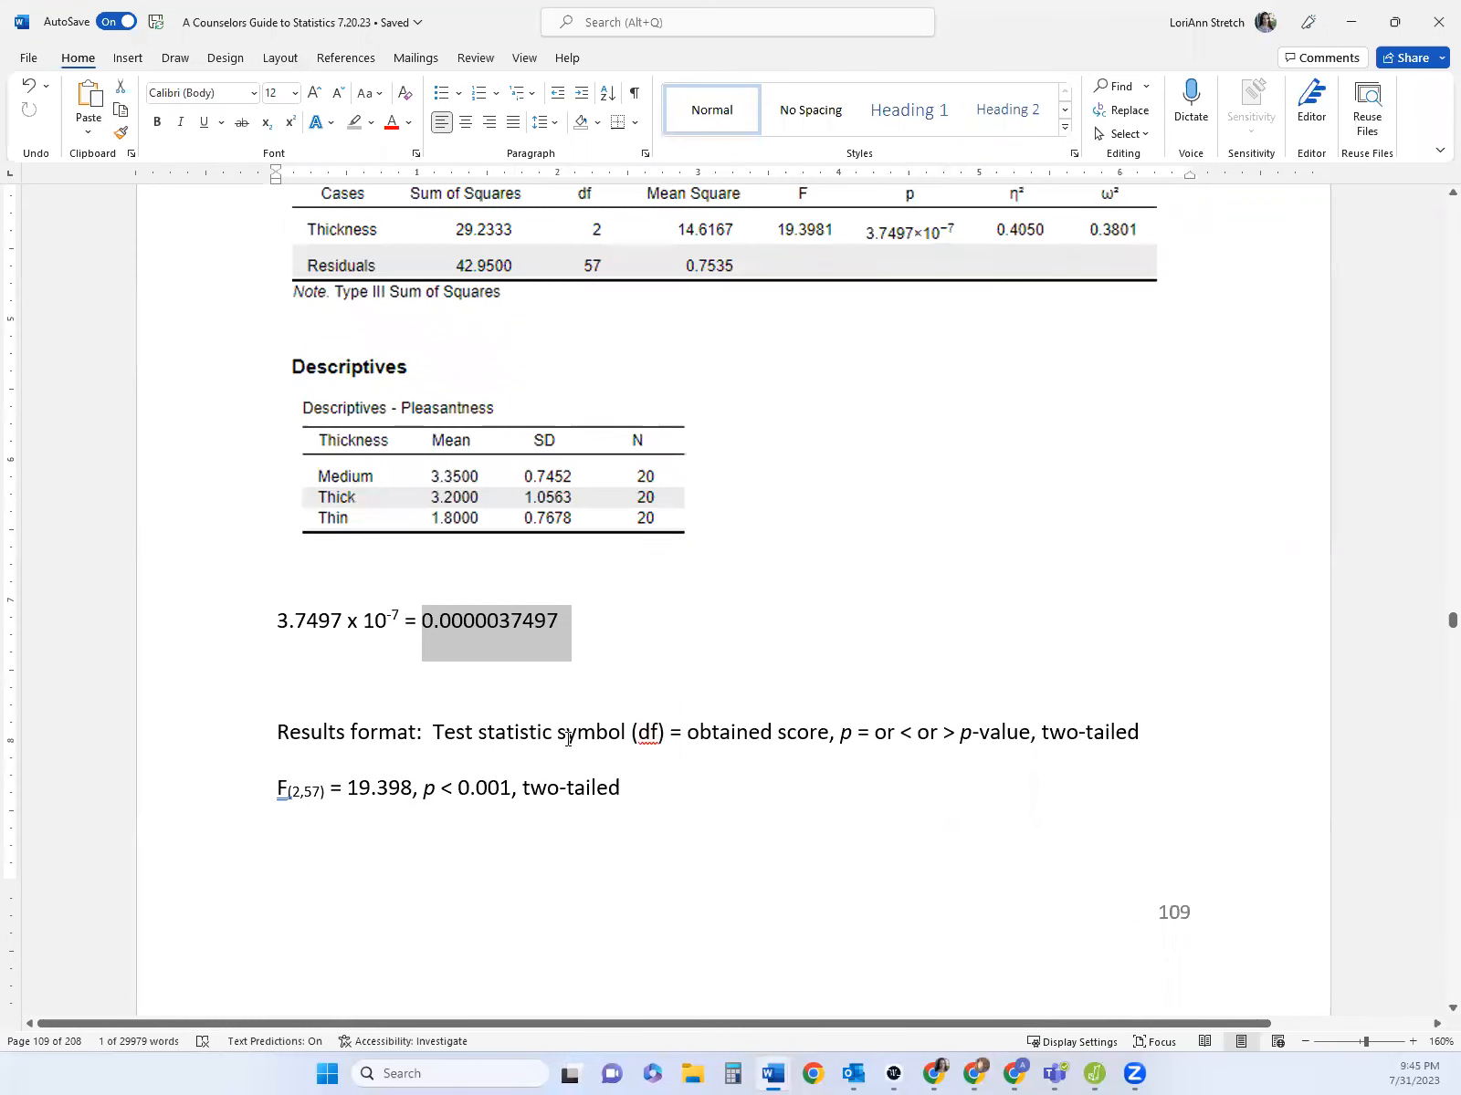
pyautogui.moveTo(430, 731); pyautogui.dragTo(1190, 707)
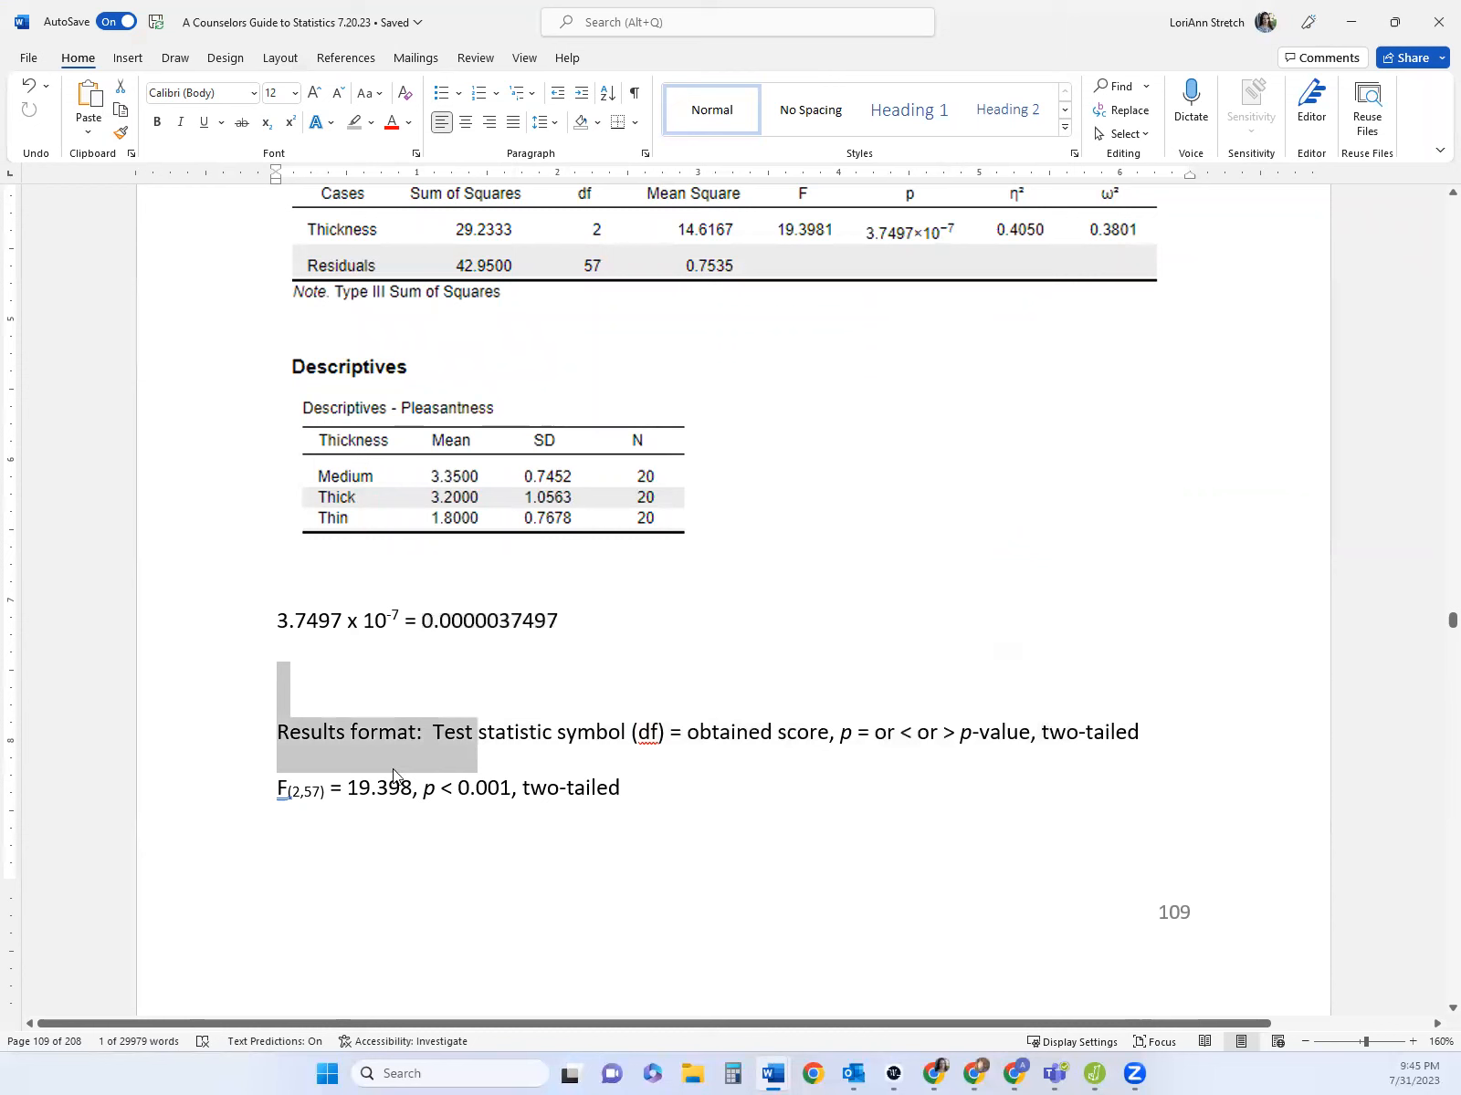
pyautogui.click(542, 741)
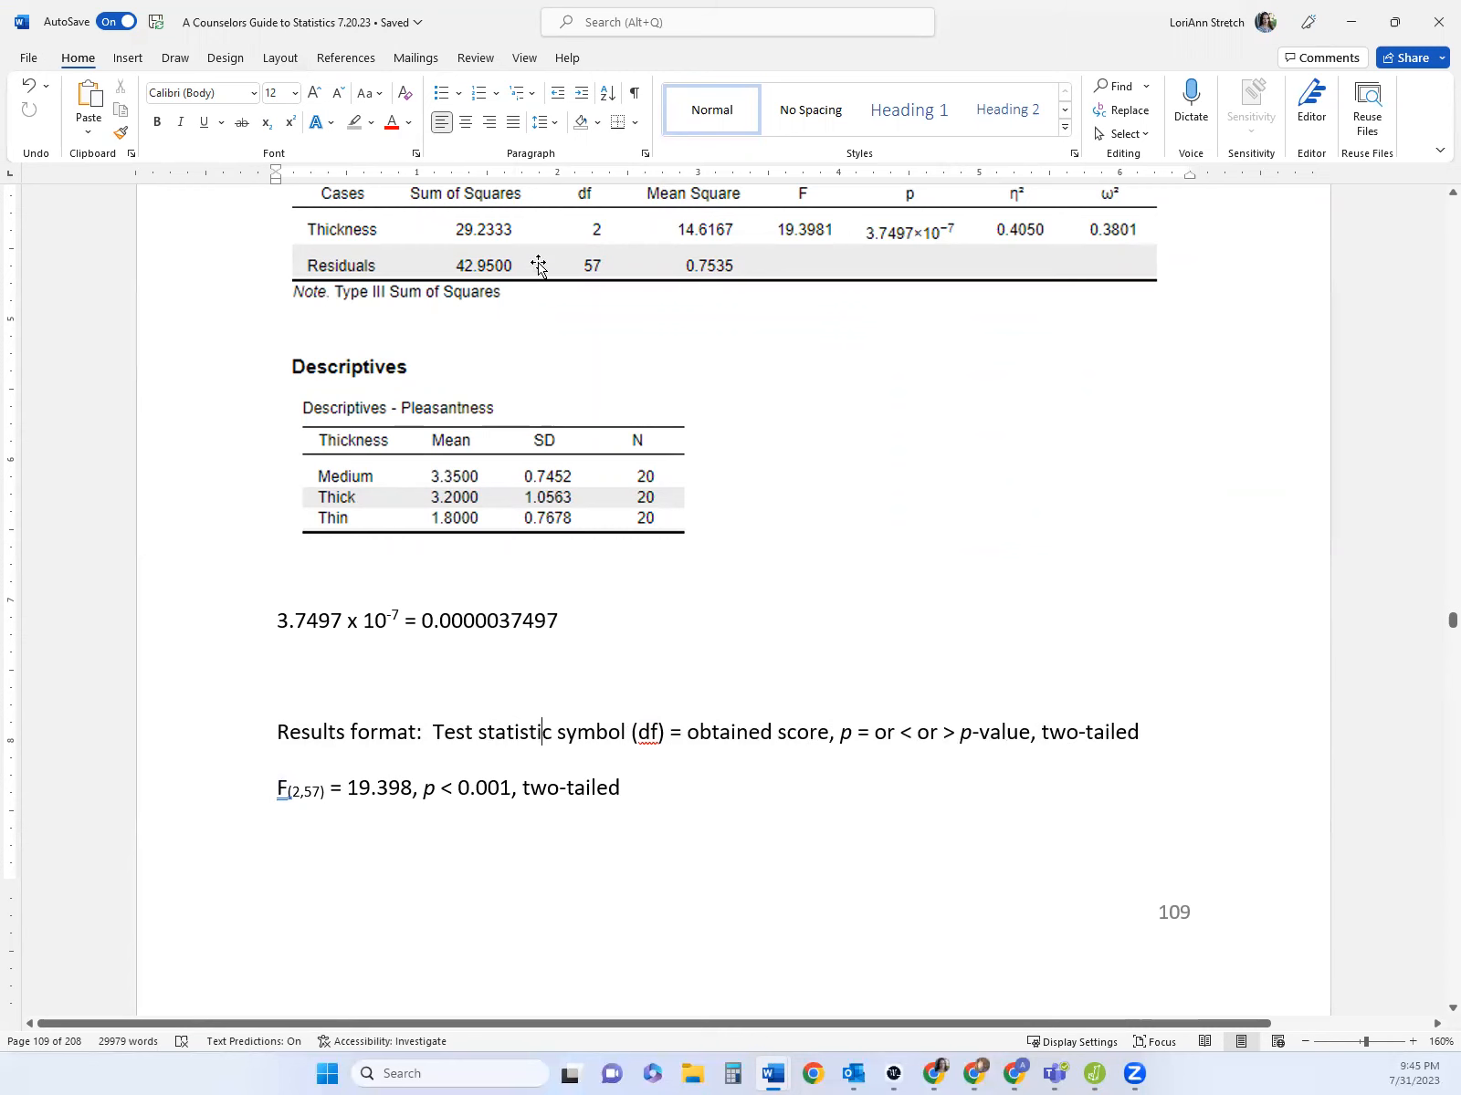
pyautogui.scroll(1, 578, 444)
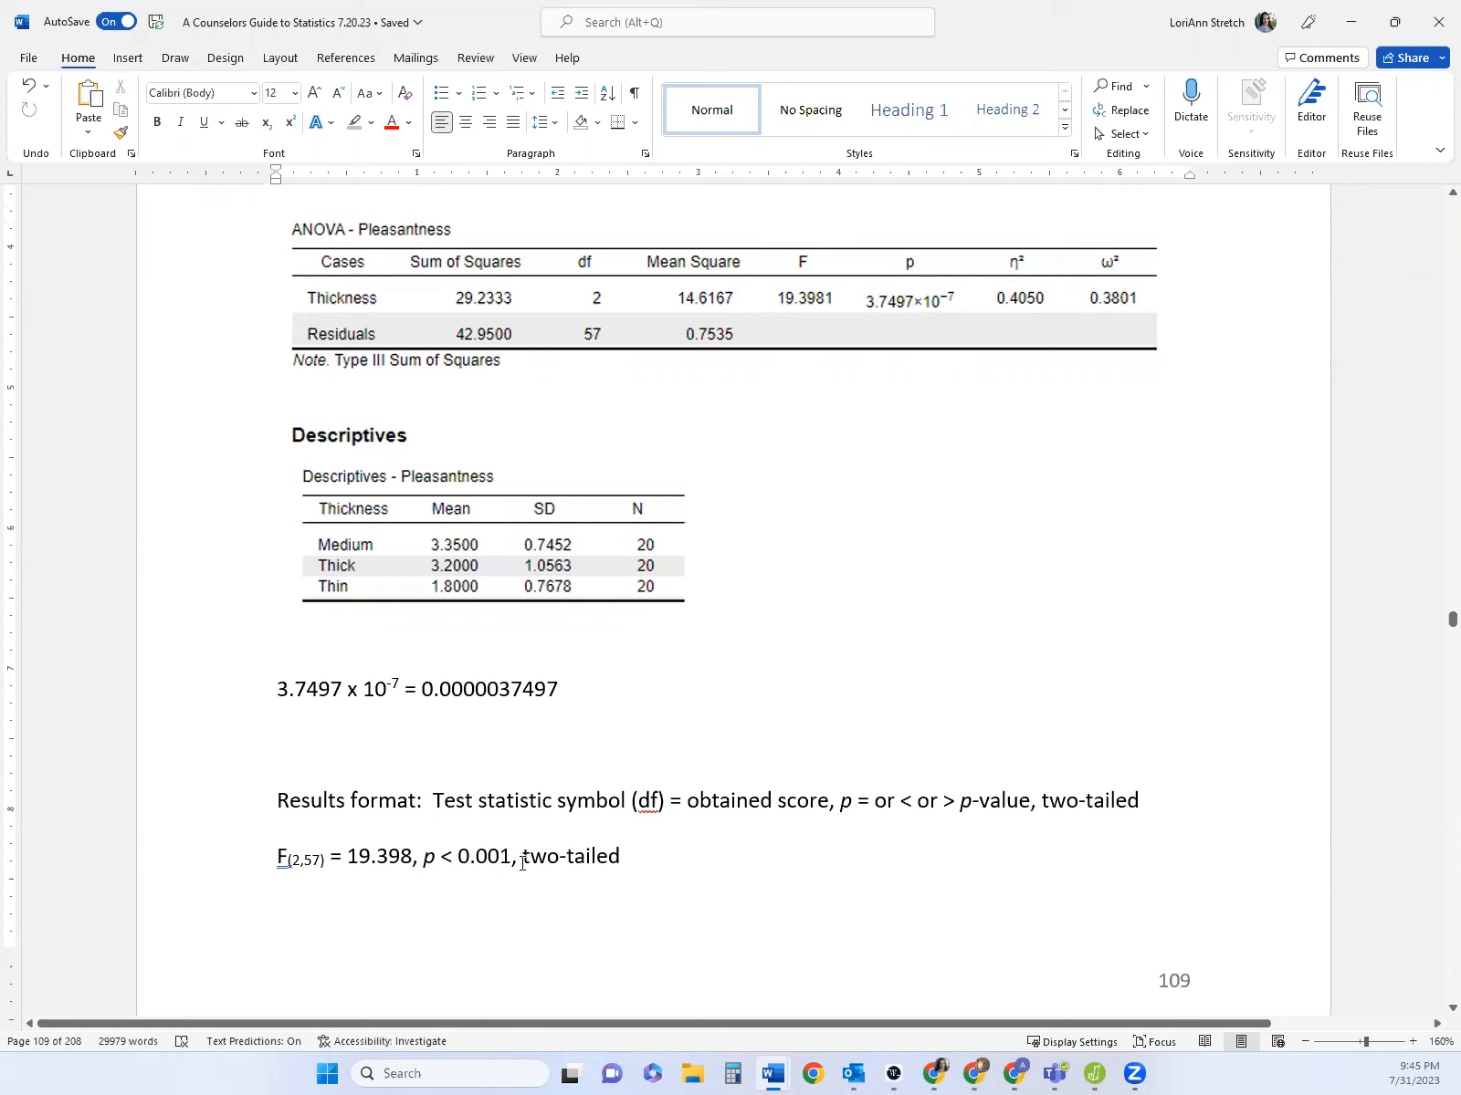
pyautogui.moveTo(525, 861); pyautogui.dragTo(642, 874)
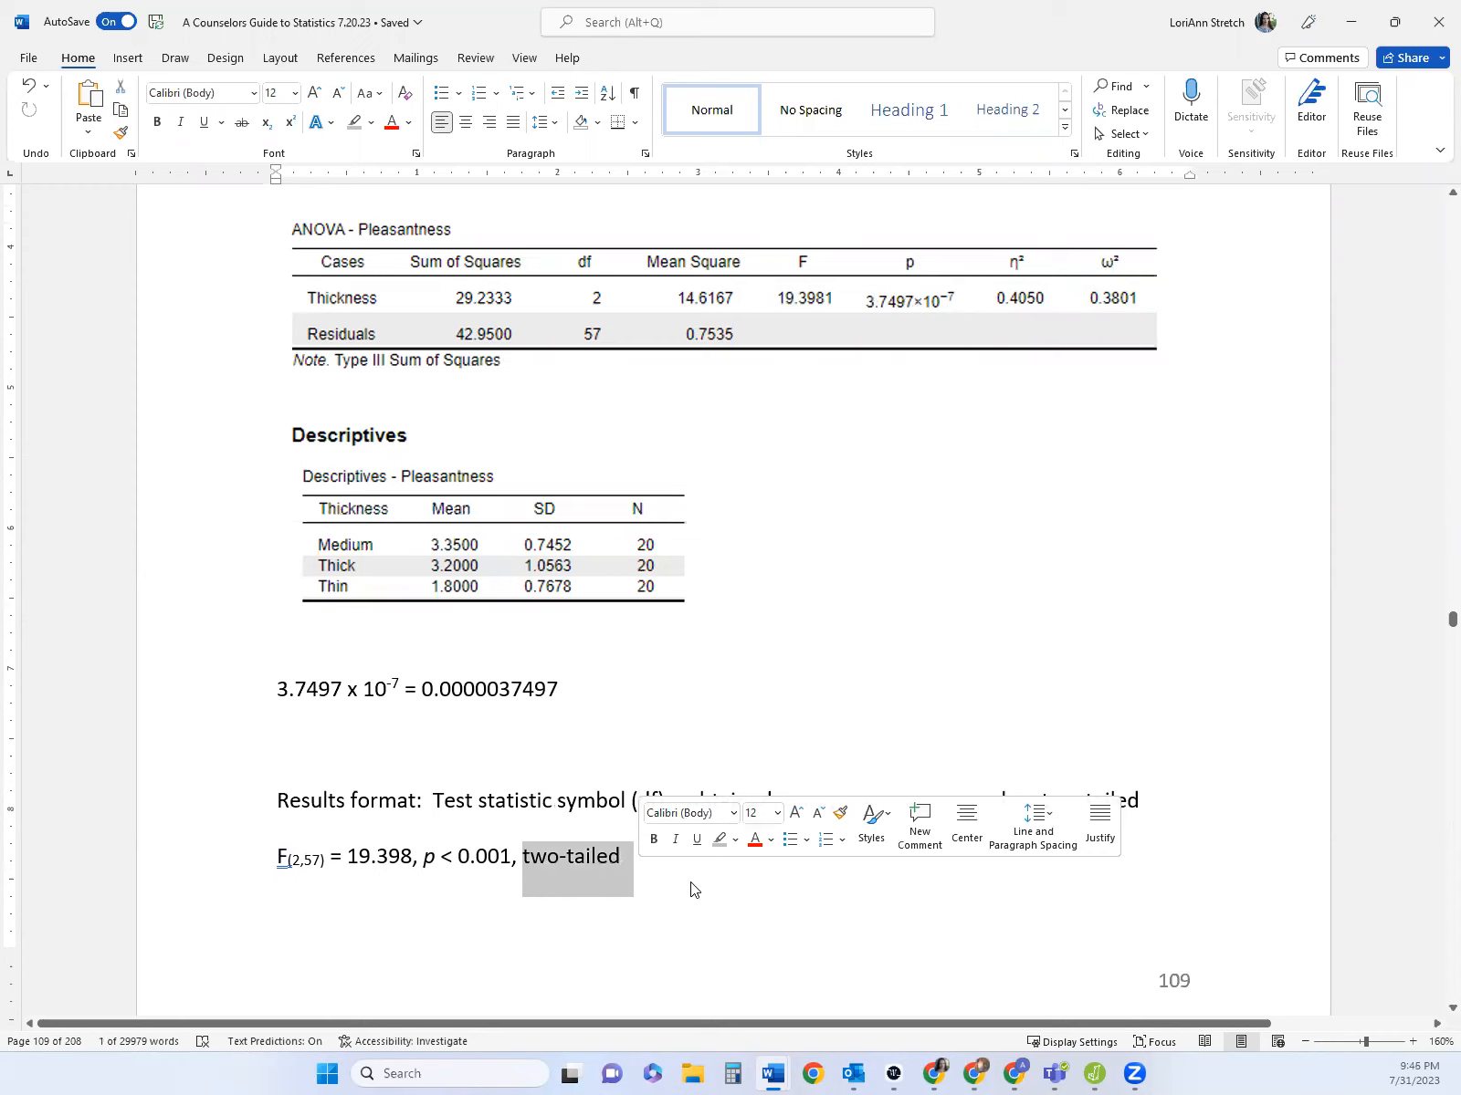
pyautogui.scroll(1, 687, 705)
# - Read the ANOVA interpretation and the Step 3 effect size guidelines, highlighting the eta-squared value in the effect size interpretation
pyautogui.scroll(-9, 686, 685)
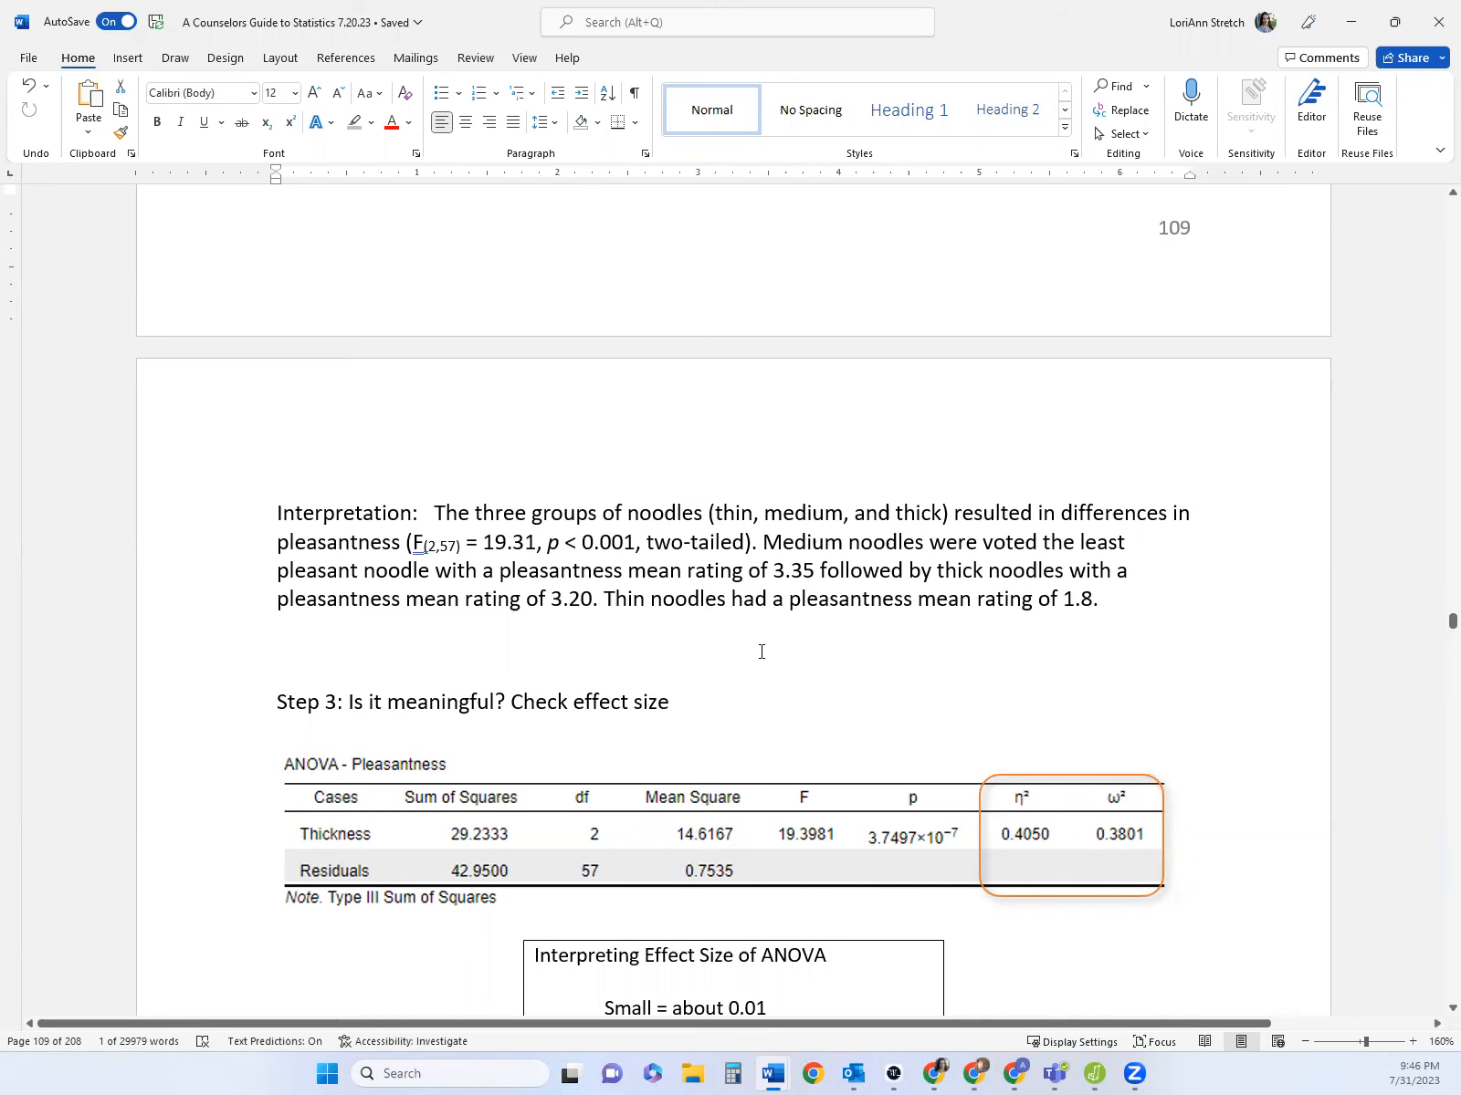
pyautogui.scroll(-3, 634, 528)
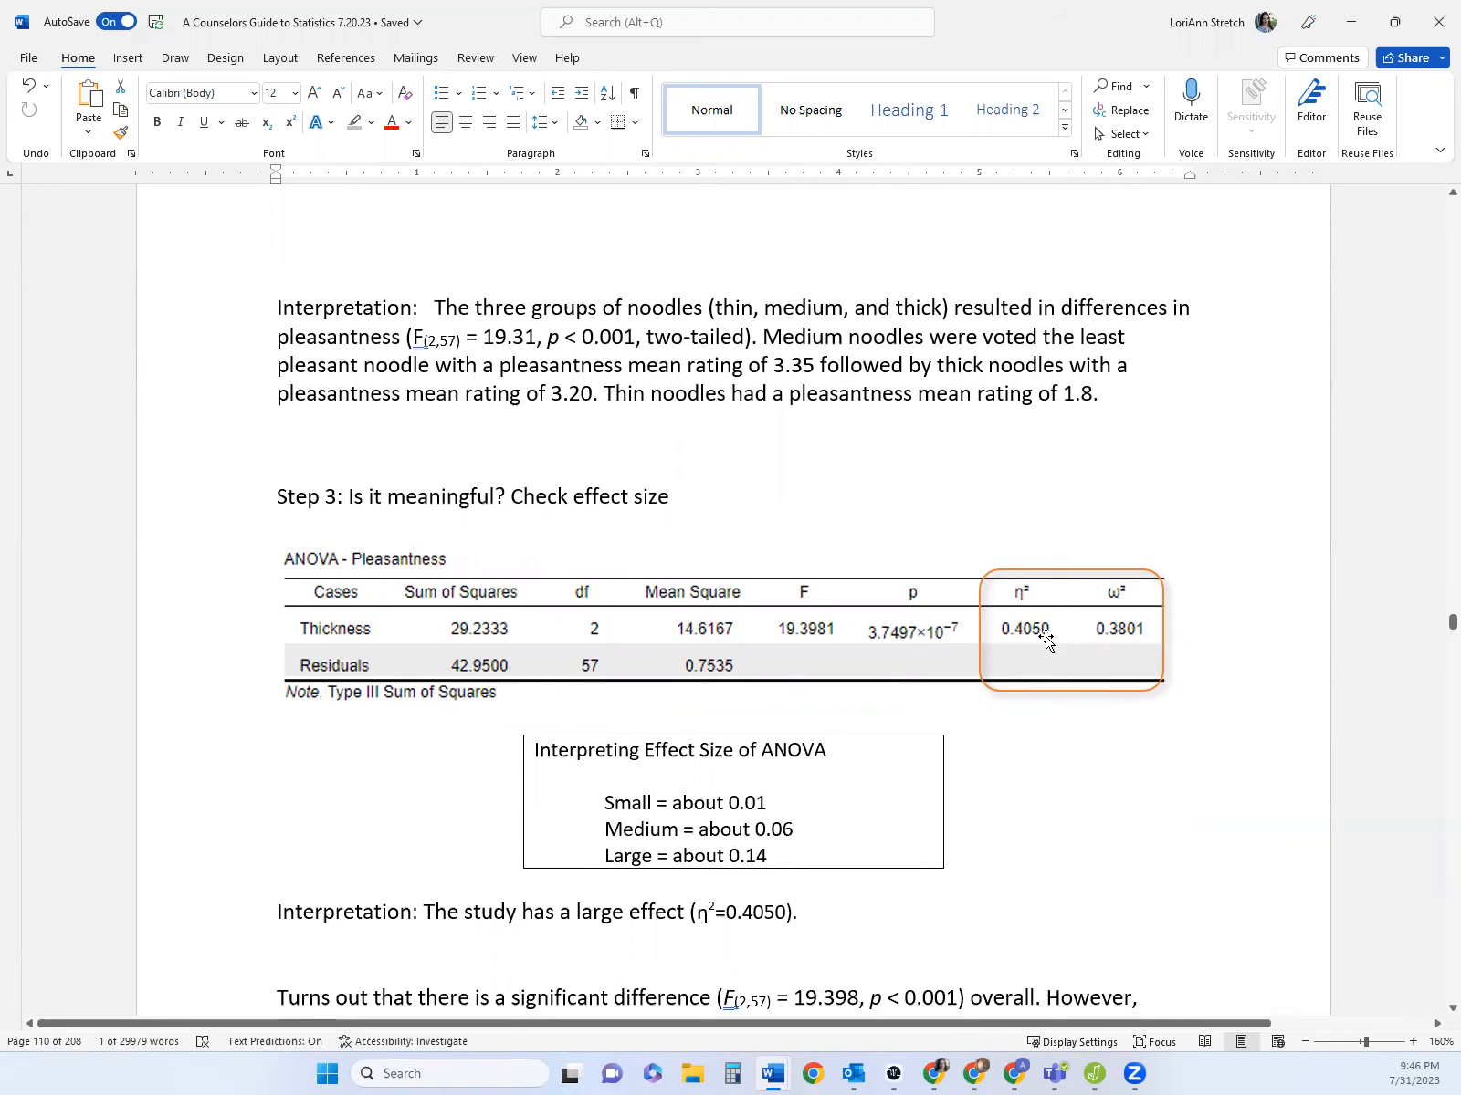
pyautogui.scroll(-3, 903, 750)
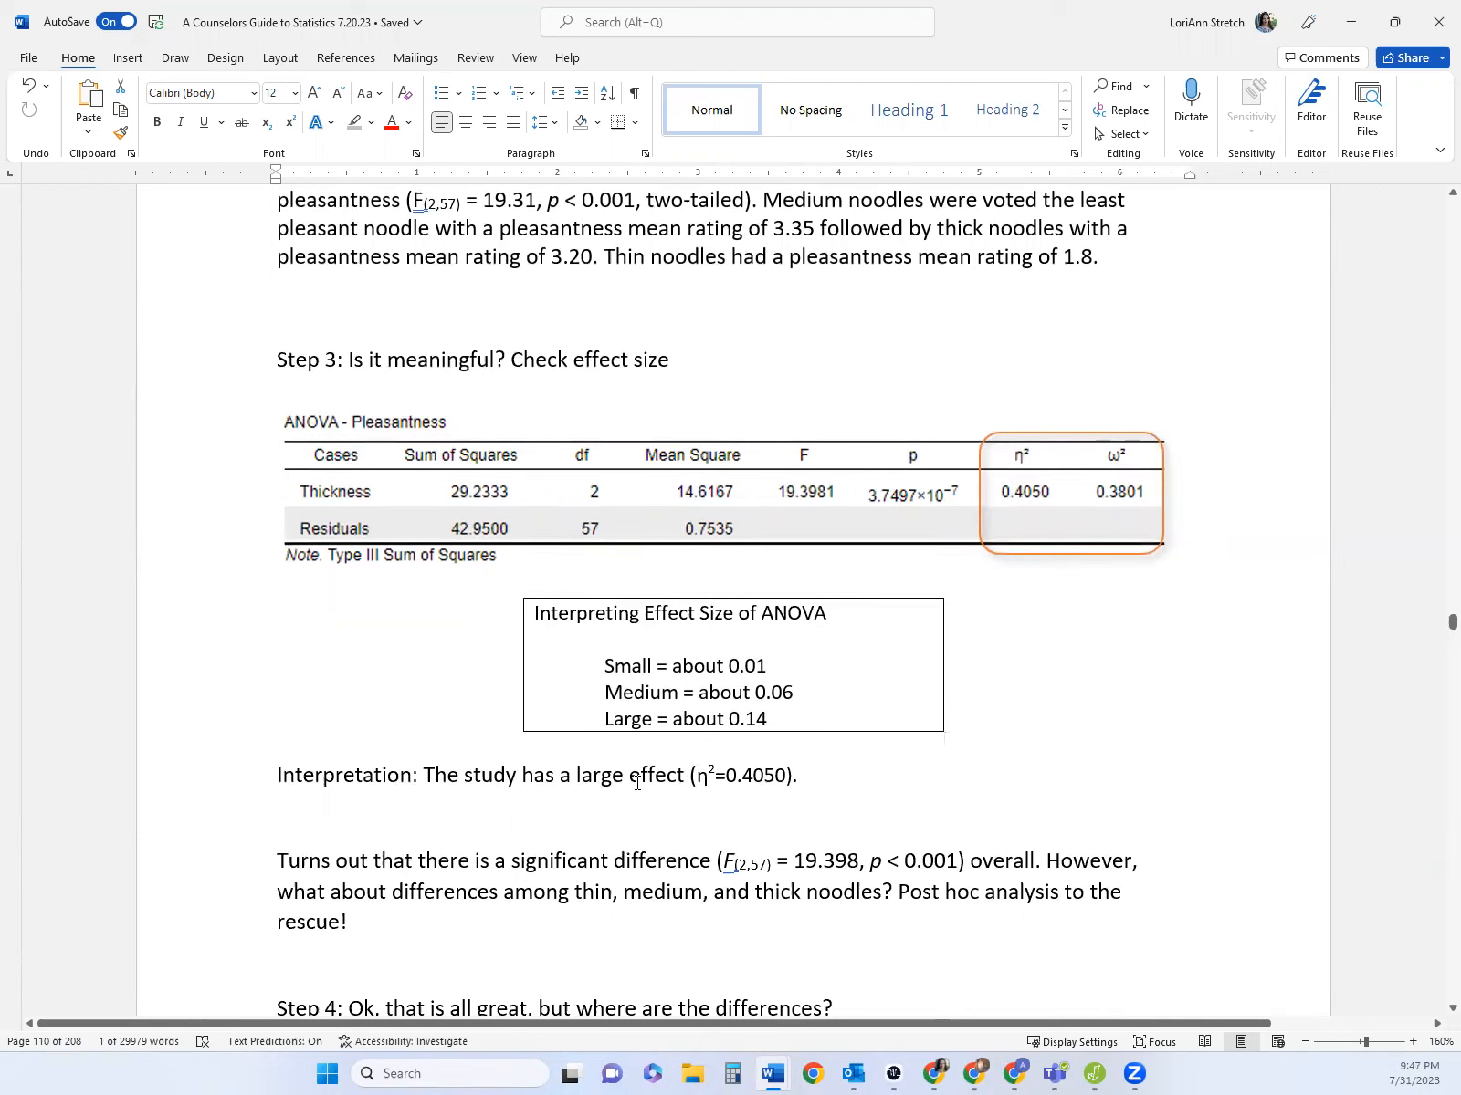
pyautogui.moveTo(700, 775); pyautogui.dragTo(774, 782)
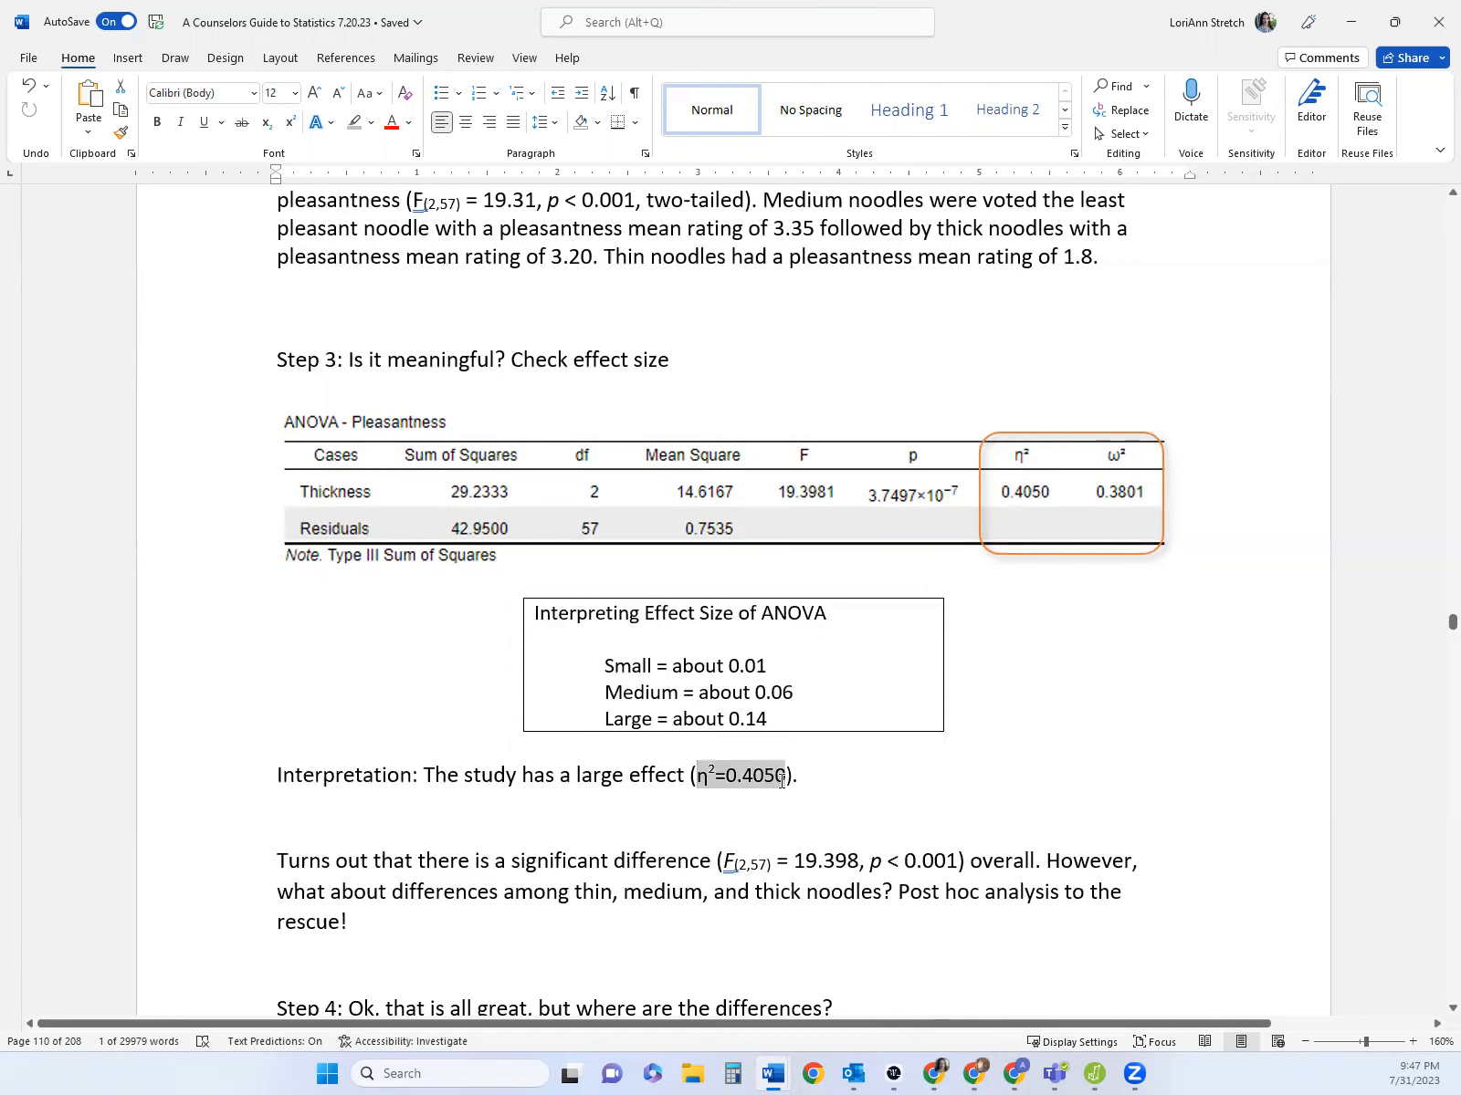
pyautogui.scroll(-3, 913, 803)
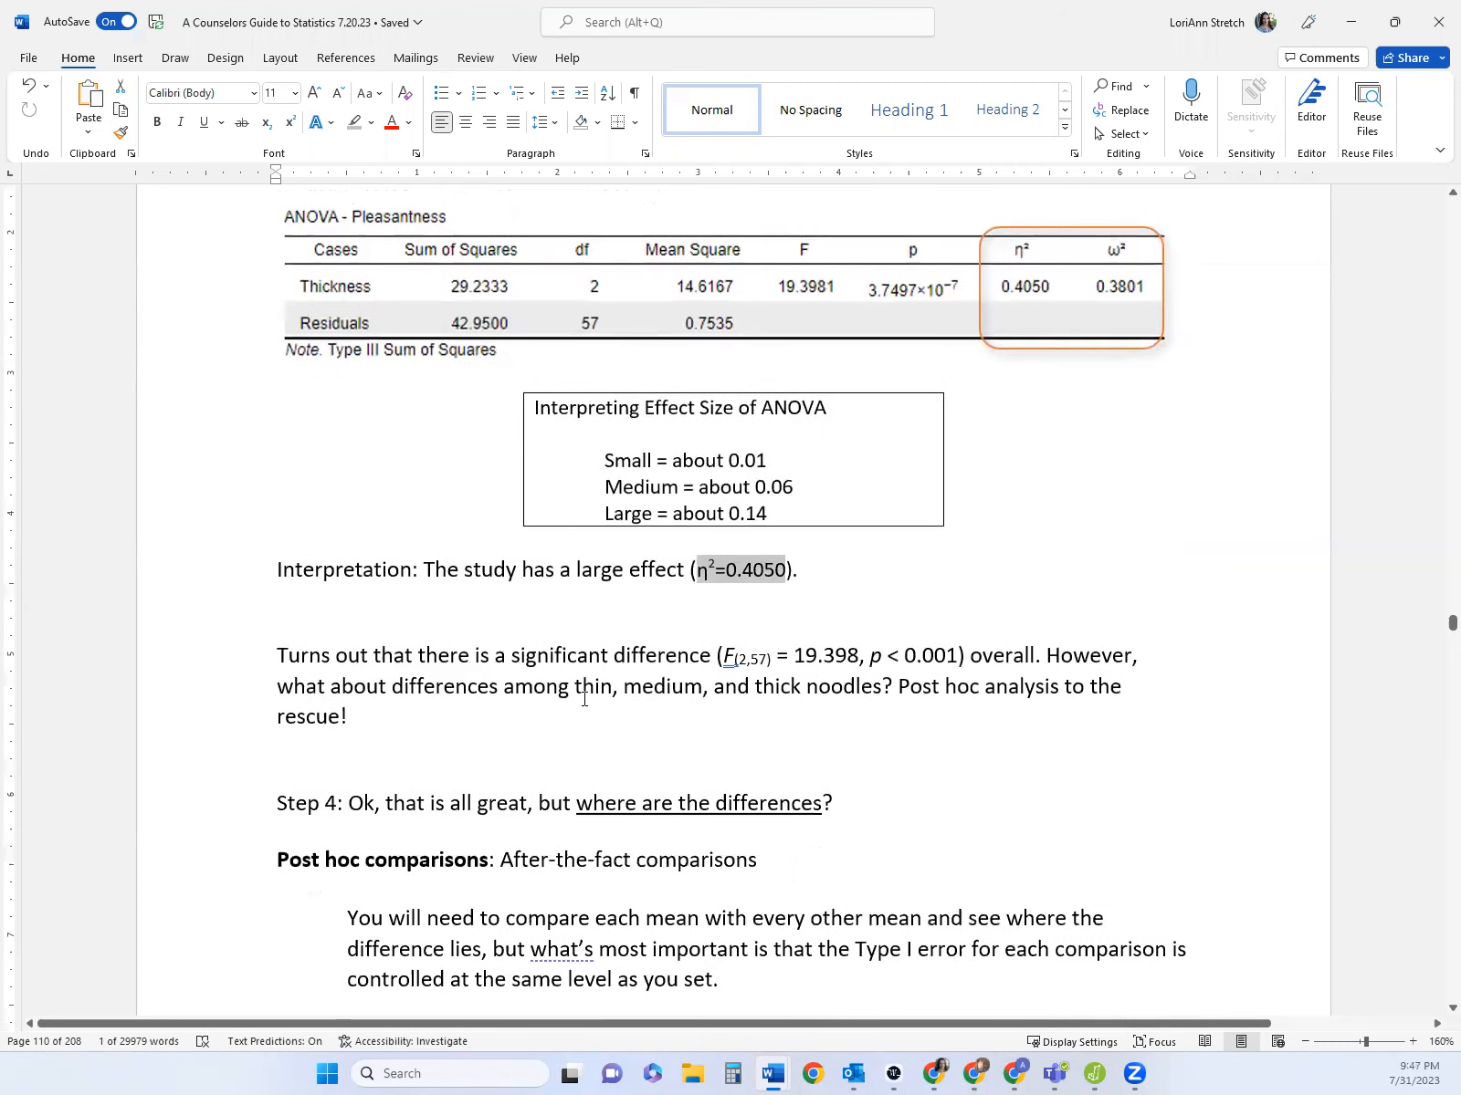
pyautogui.scroll(-1, 585, 700)
pyautogui.scroll(11, 552, 602)
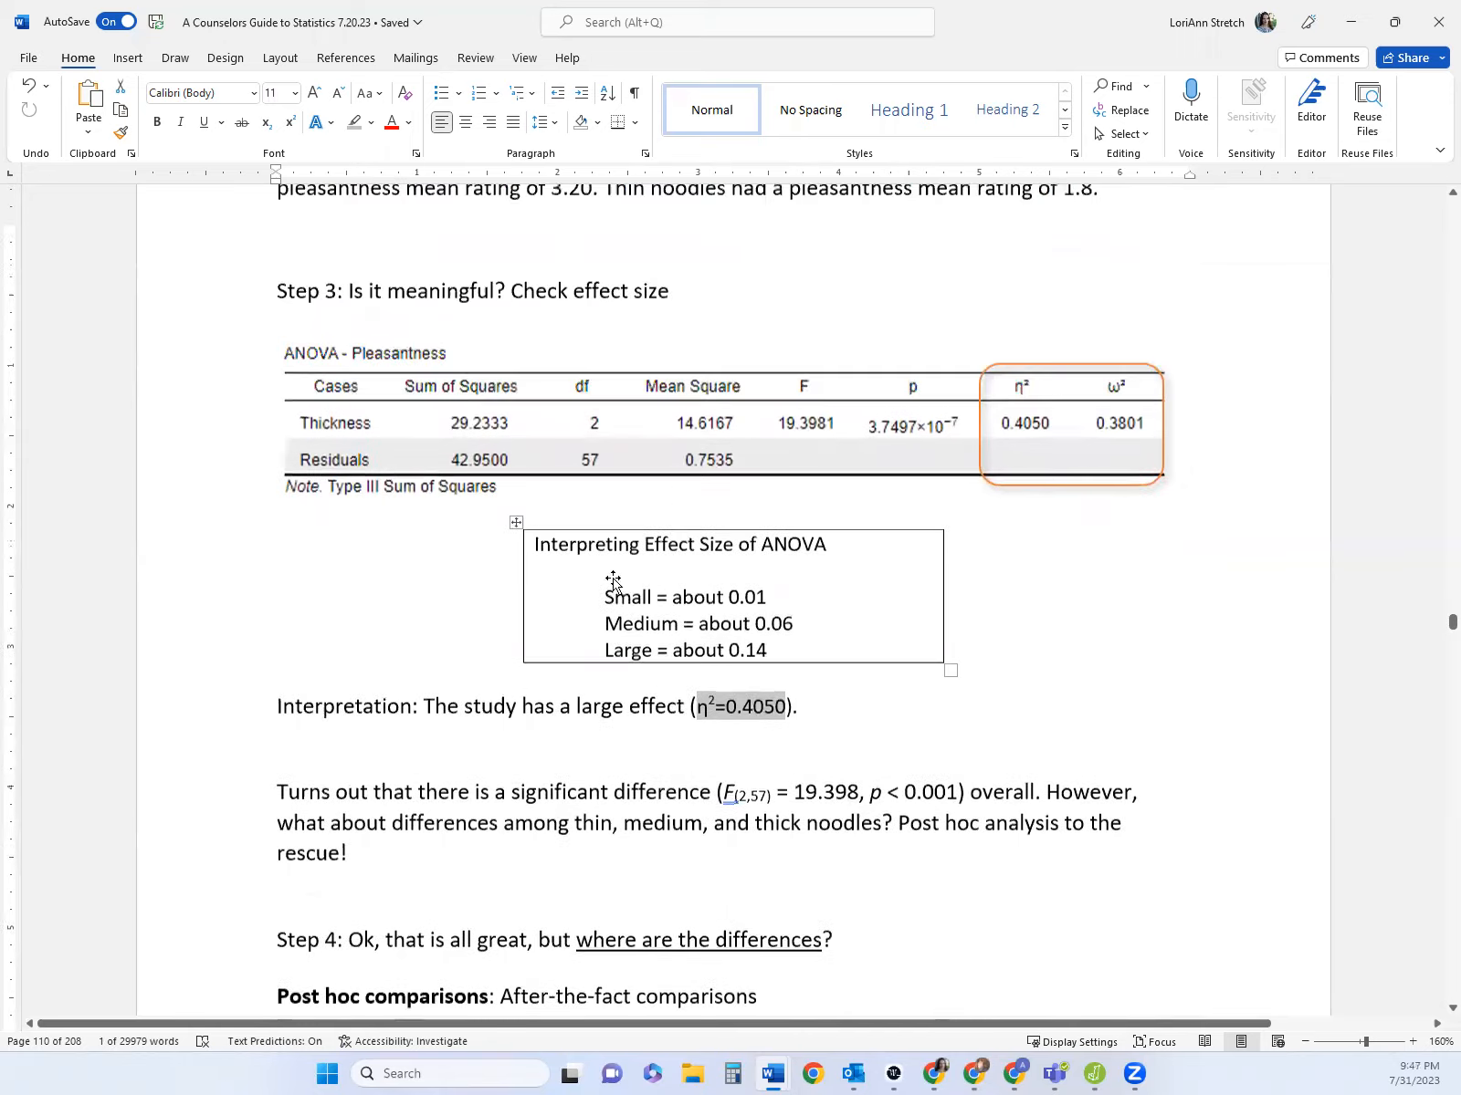
pyautogui.moveTo(466, 676); pyautogui.dragTo(748, 680)
# - Review Step 4 on post hoc comparisons, including the Tukey and Bonferroni table and its written interpretation
pyautogui.scroll(-9, 534, 785)
pyautogui.scroll(-7, 533, 785)
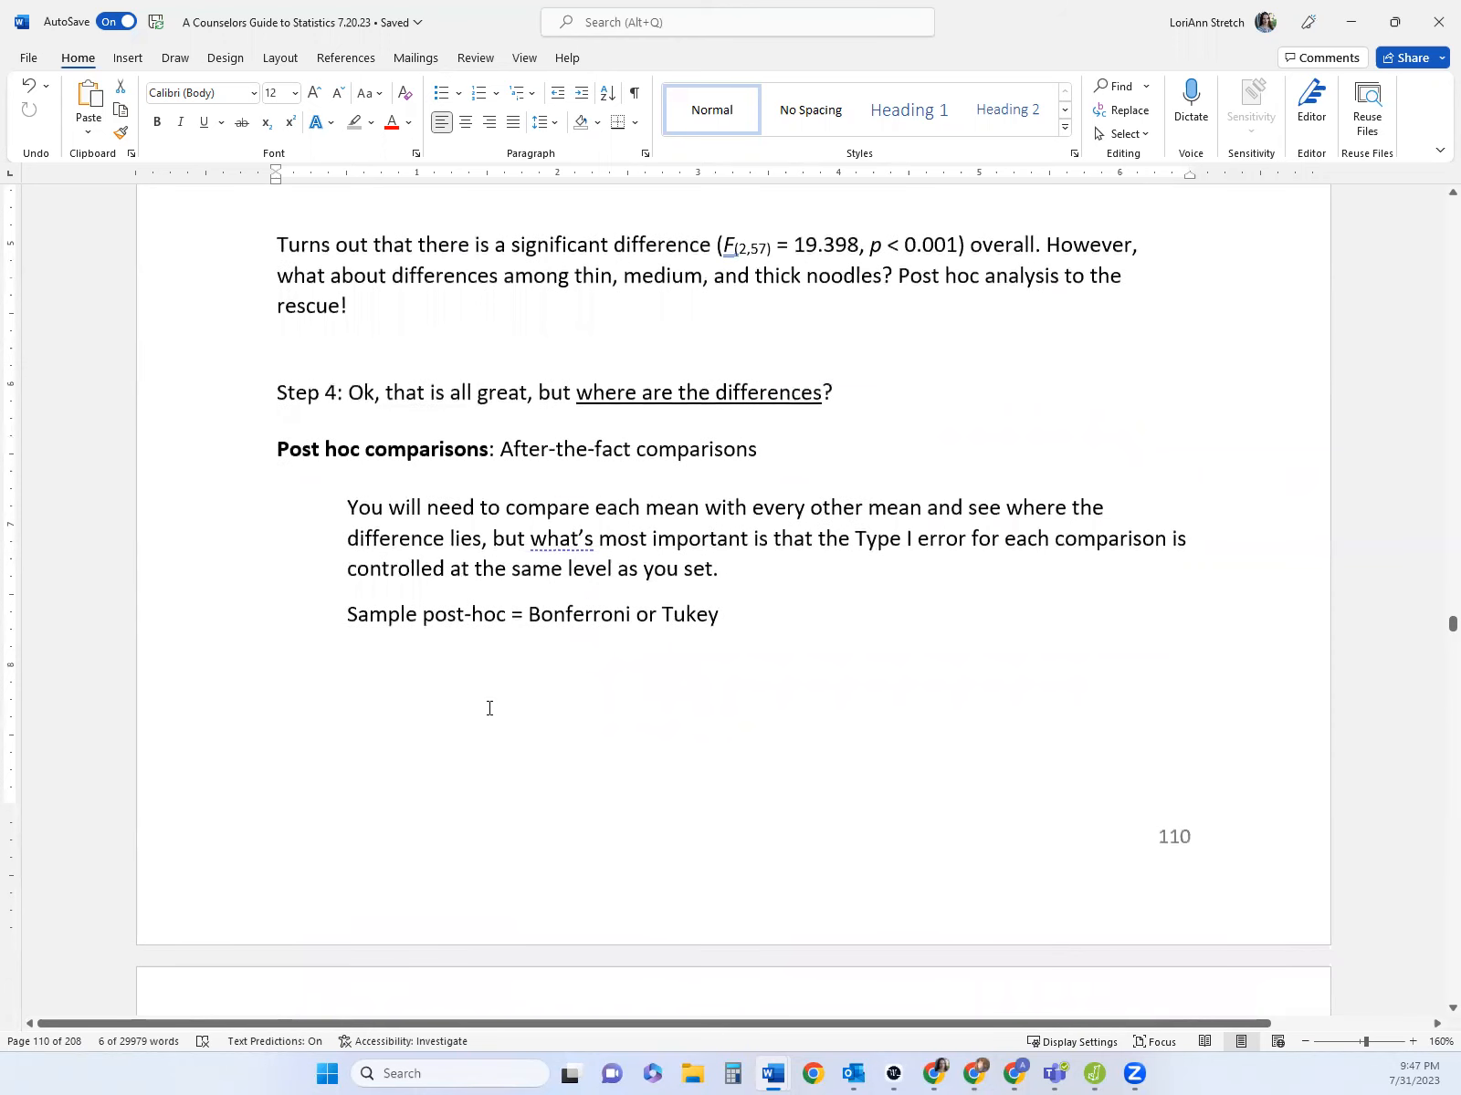
pyautogui.scroll(-10, 494, 697)
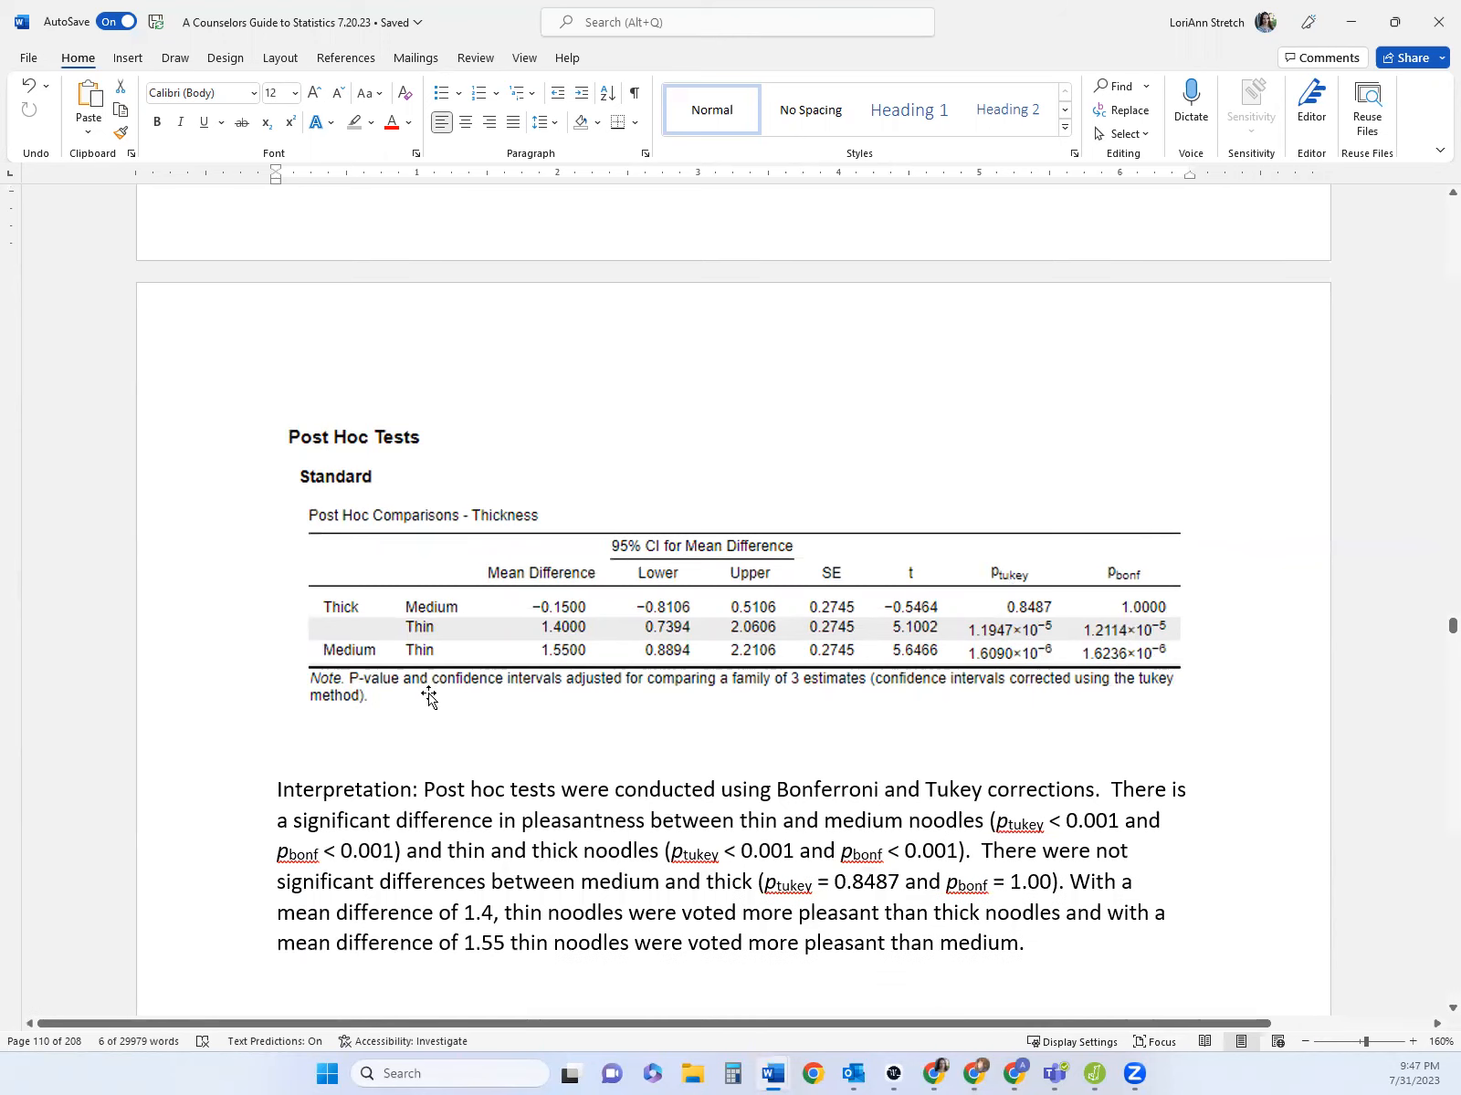
pyautogui.scroll(-3, 465, 669)
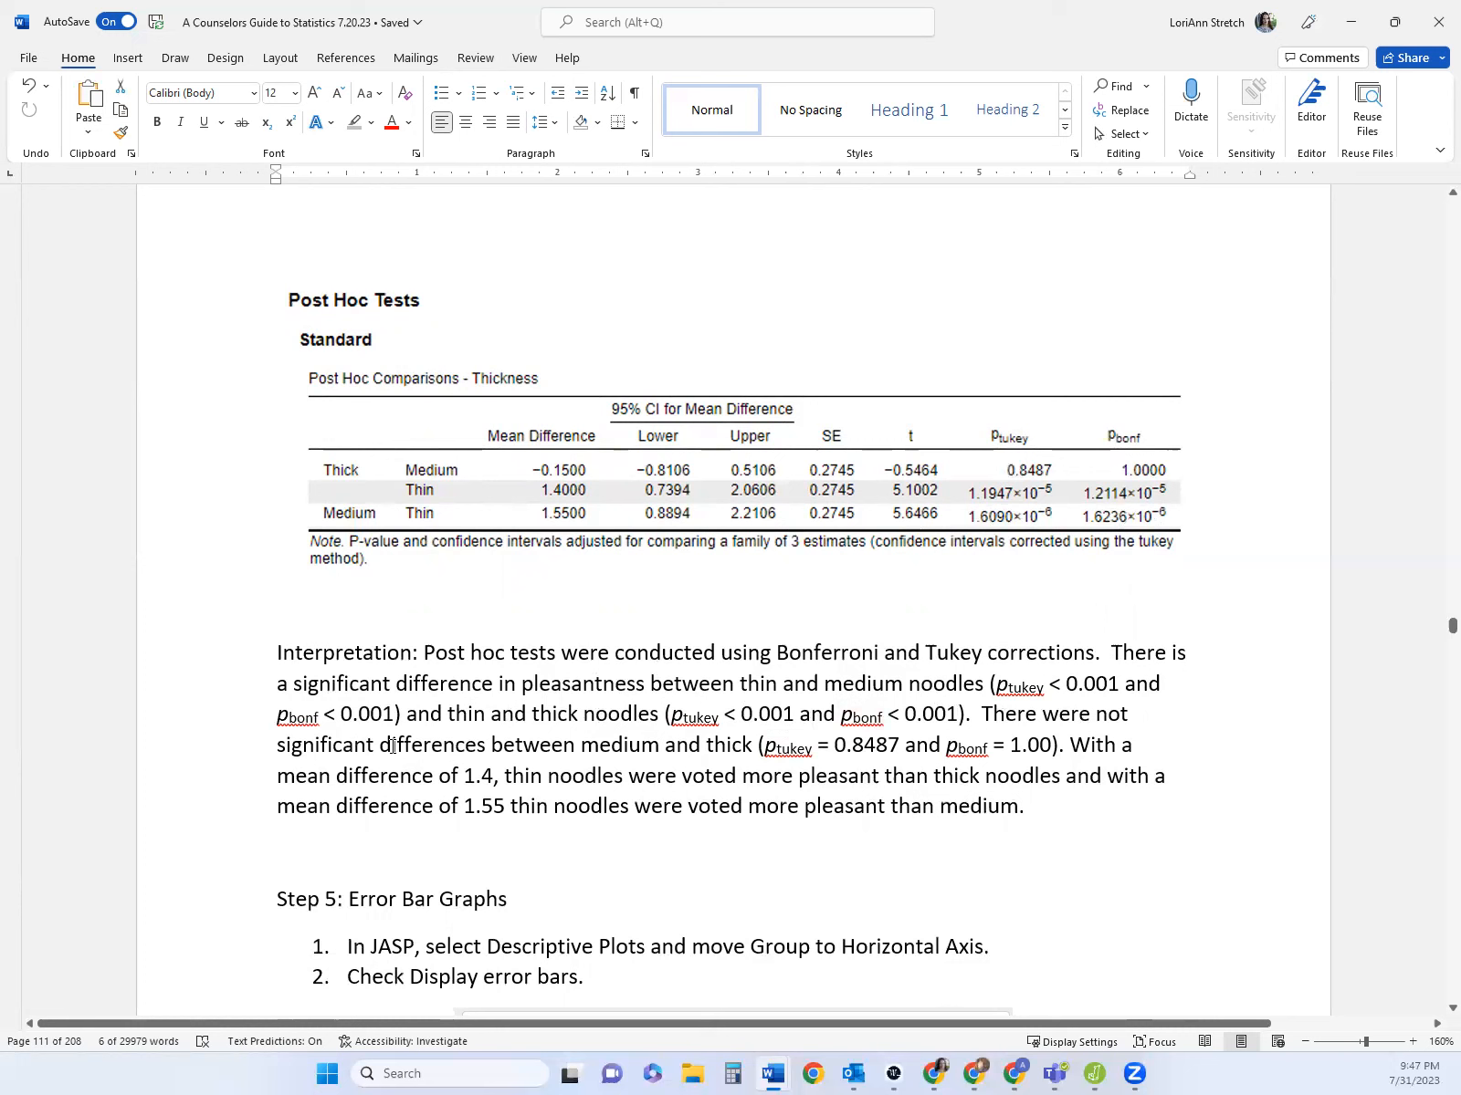
pyautogui.click(1125, 714)
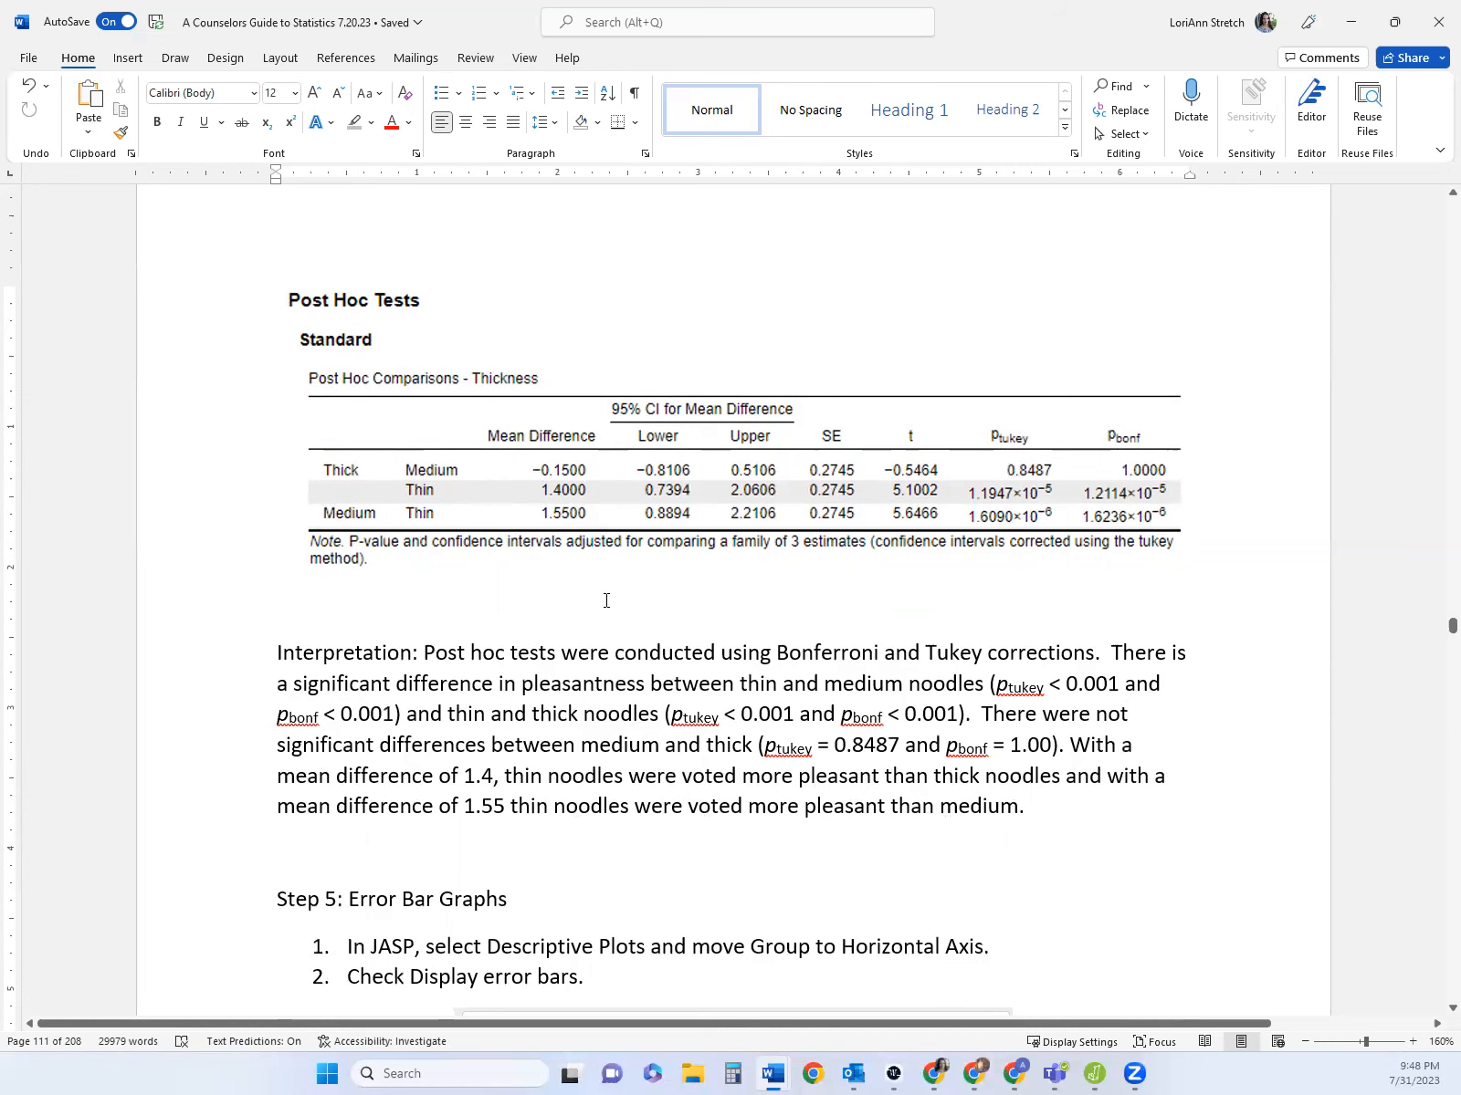
# - Examine the Step 5 error bar graph instructions and descriptives plot, and highlight the Complete Interpretation paragraph
pyautogui.scroll(-6, 559, 849)
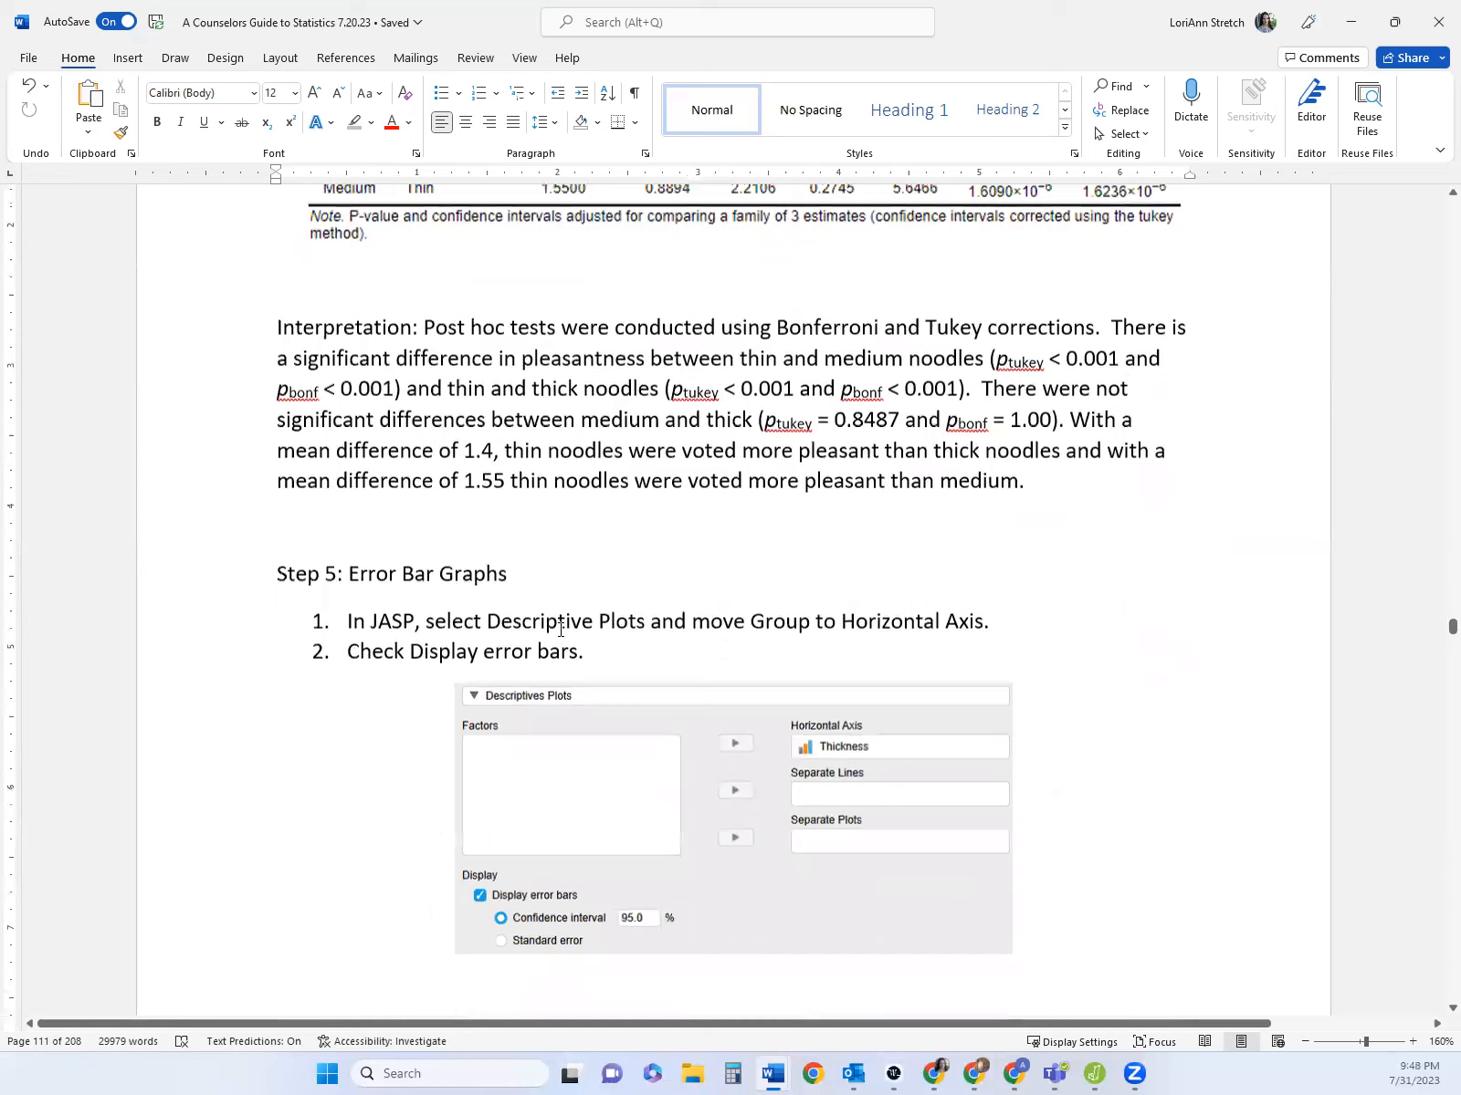
pyautogui.scroll(-8, 550, 843)
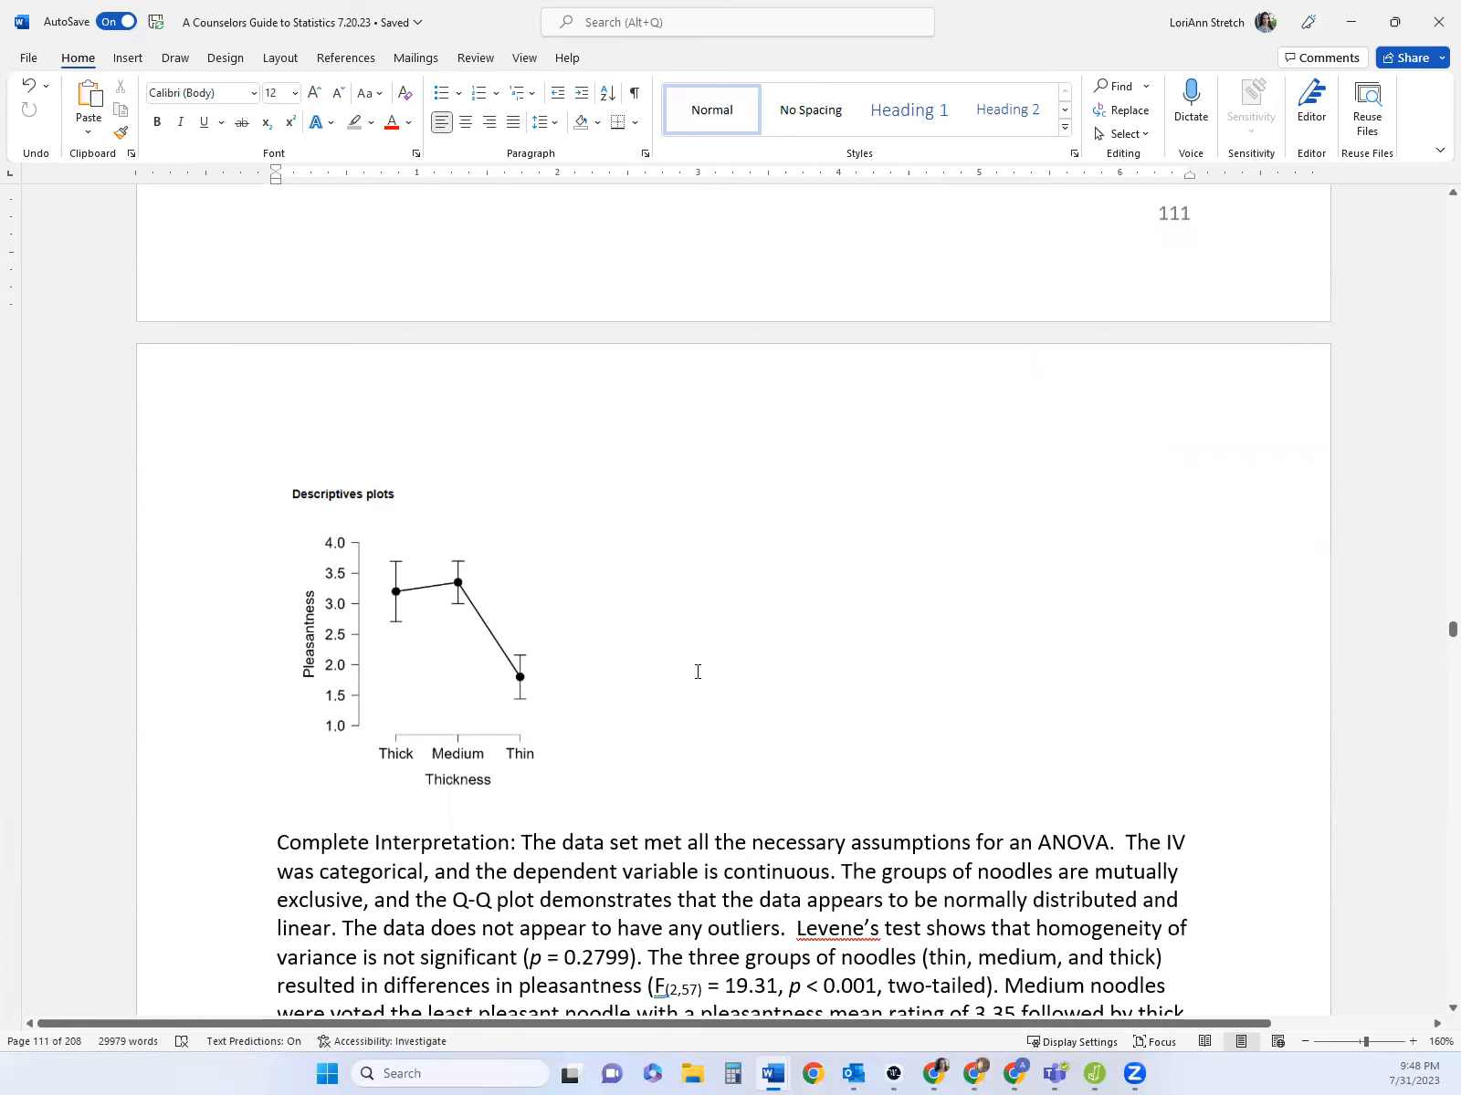
pyautogui.scroll(-2, 706, 651)
pyautogui.scroll(-1, 1186, 830)
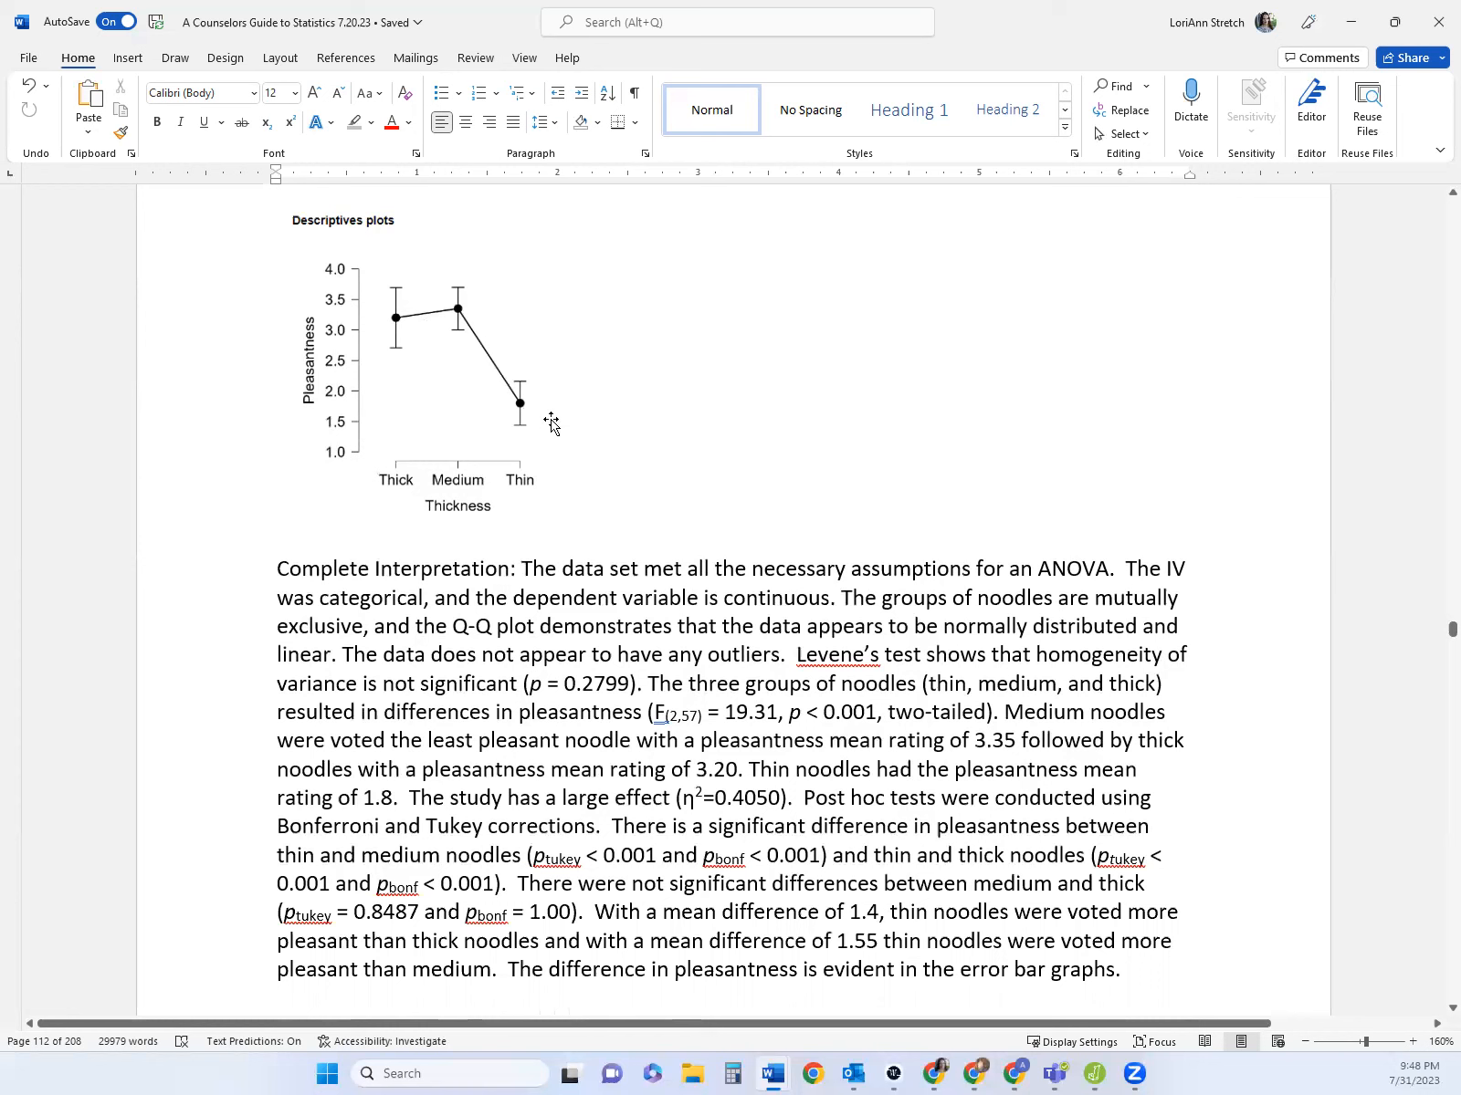
pyautogui.scroll(-3, 916, 635)
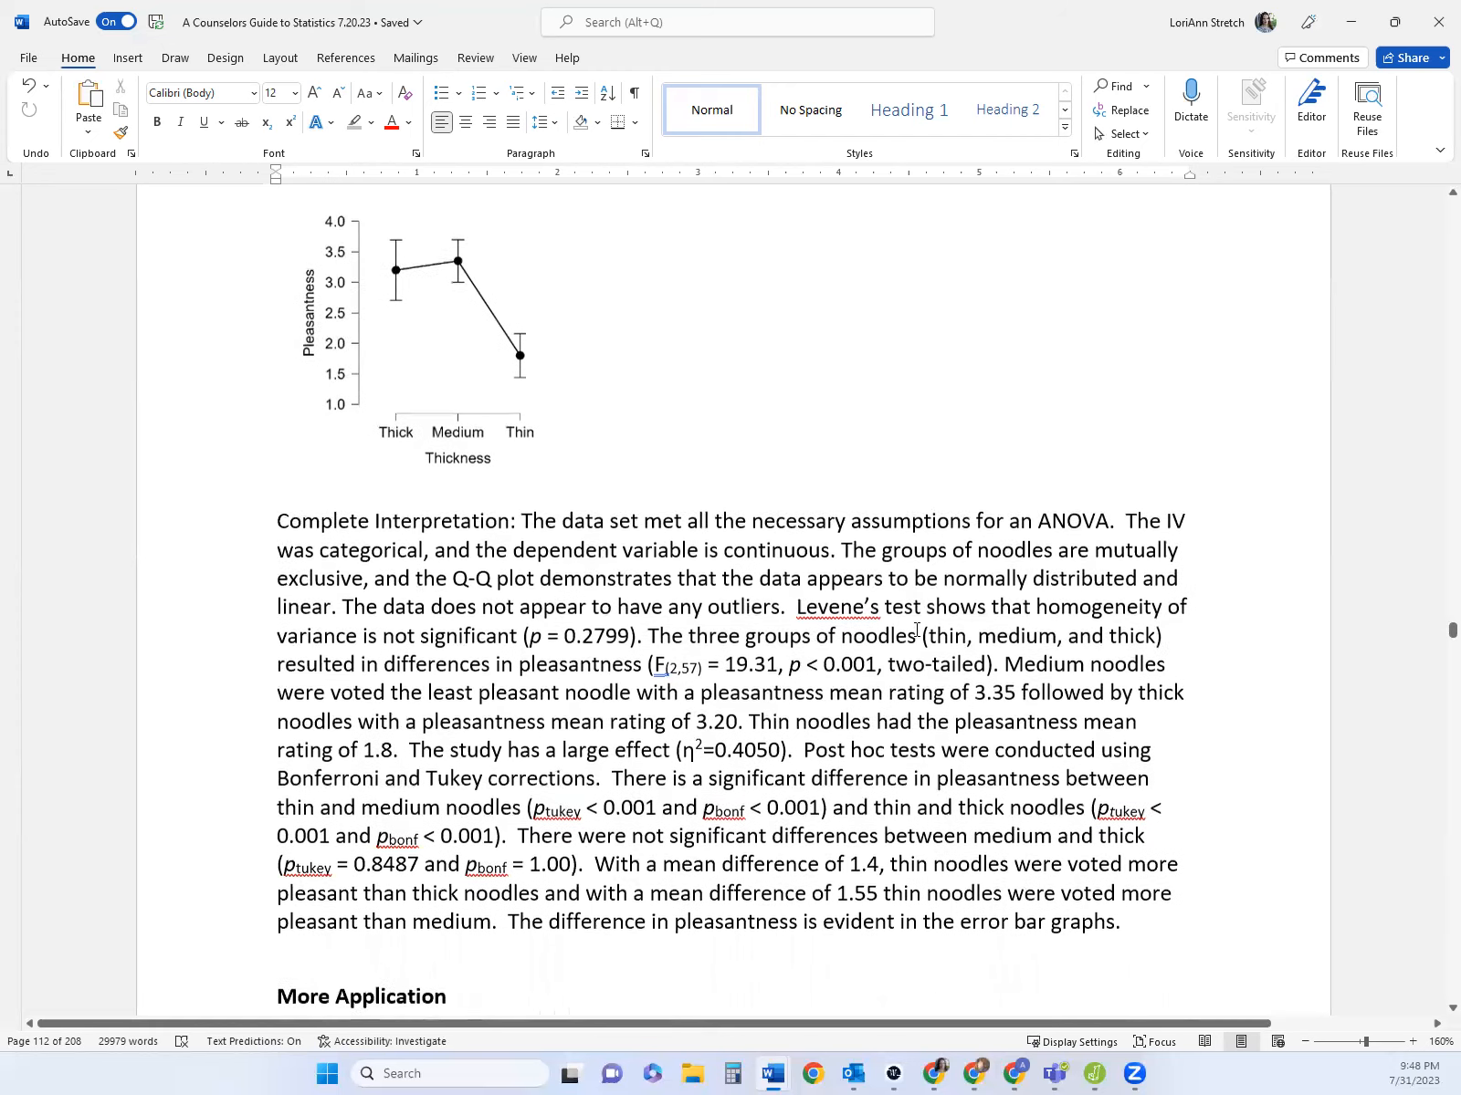
pyautogui.moveTo(512, 432); pyautogui.dragTo(1124, 878)
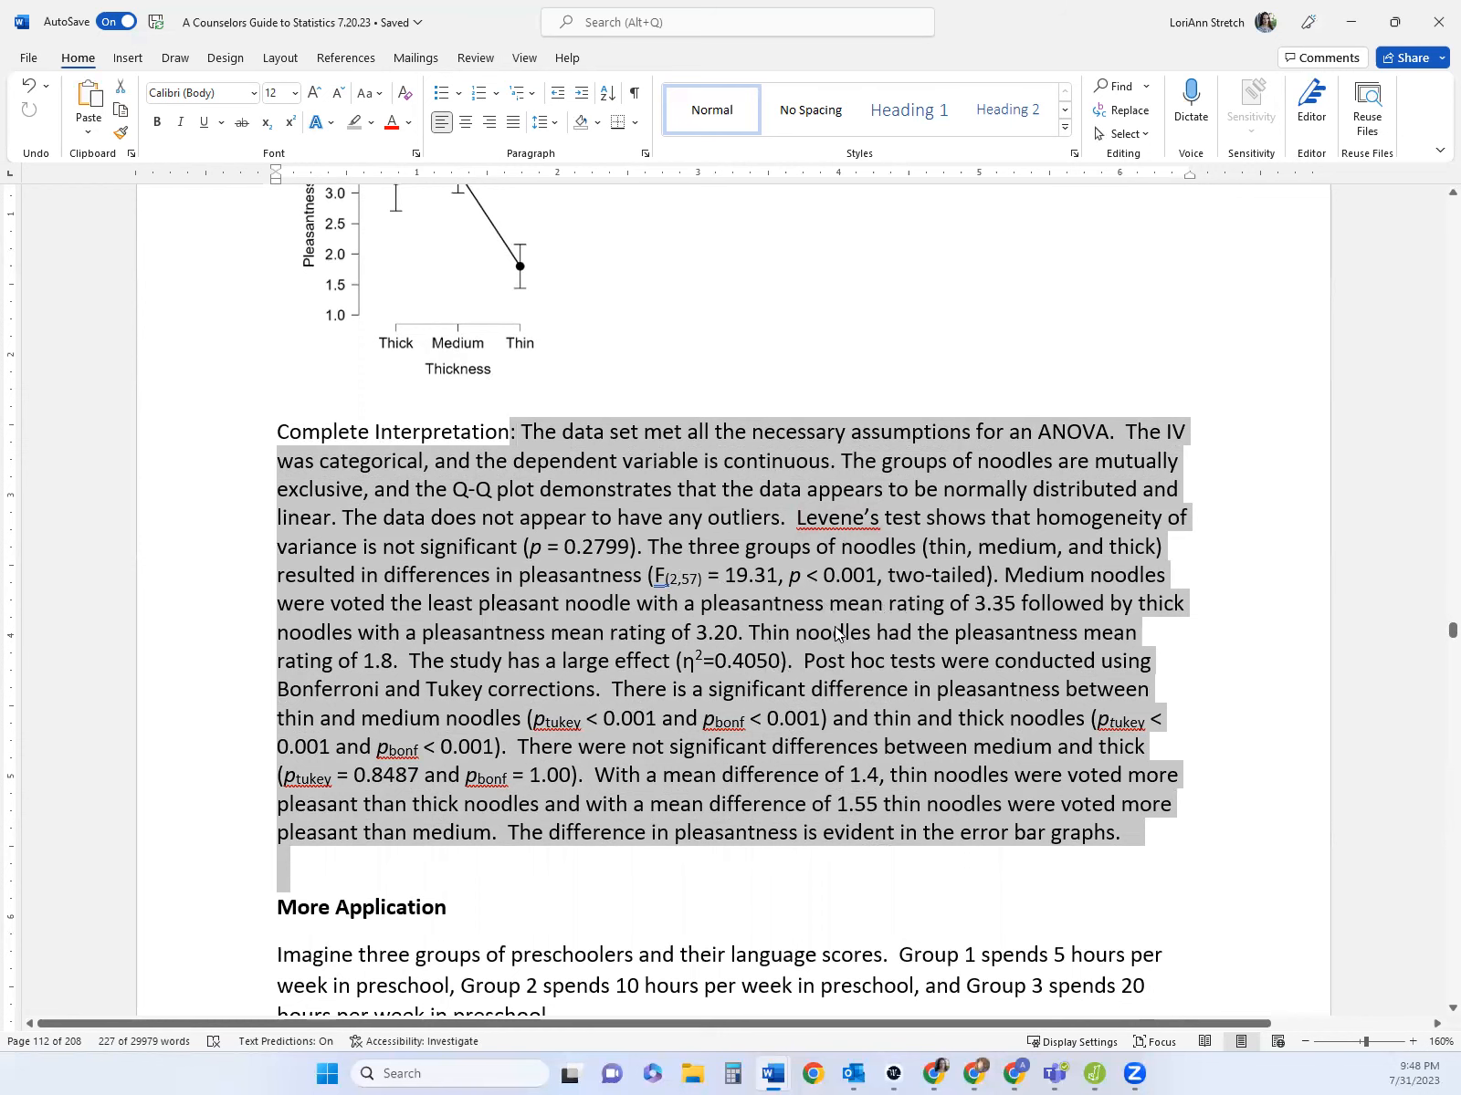
pyautogui.scroll(-1, 831, 632)
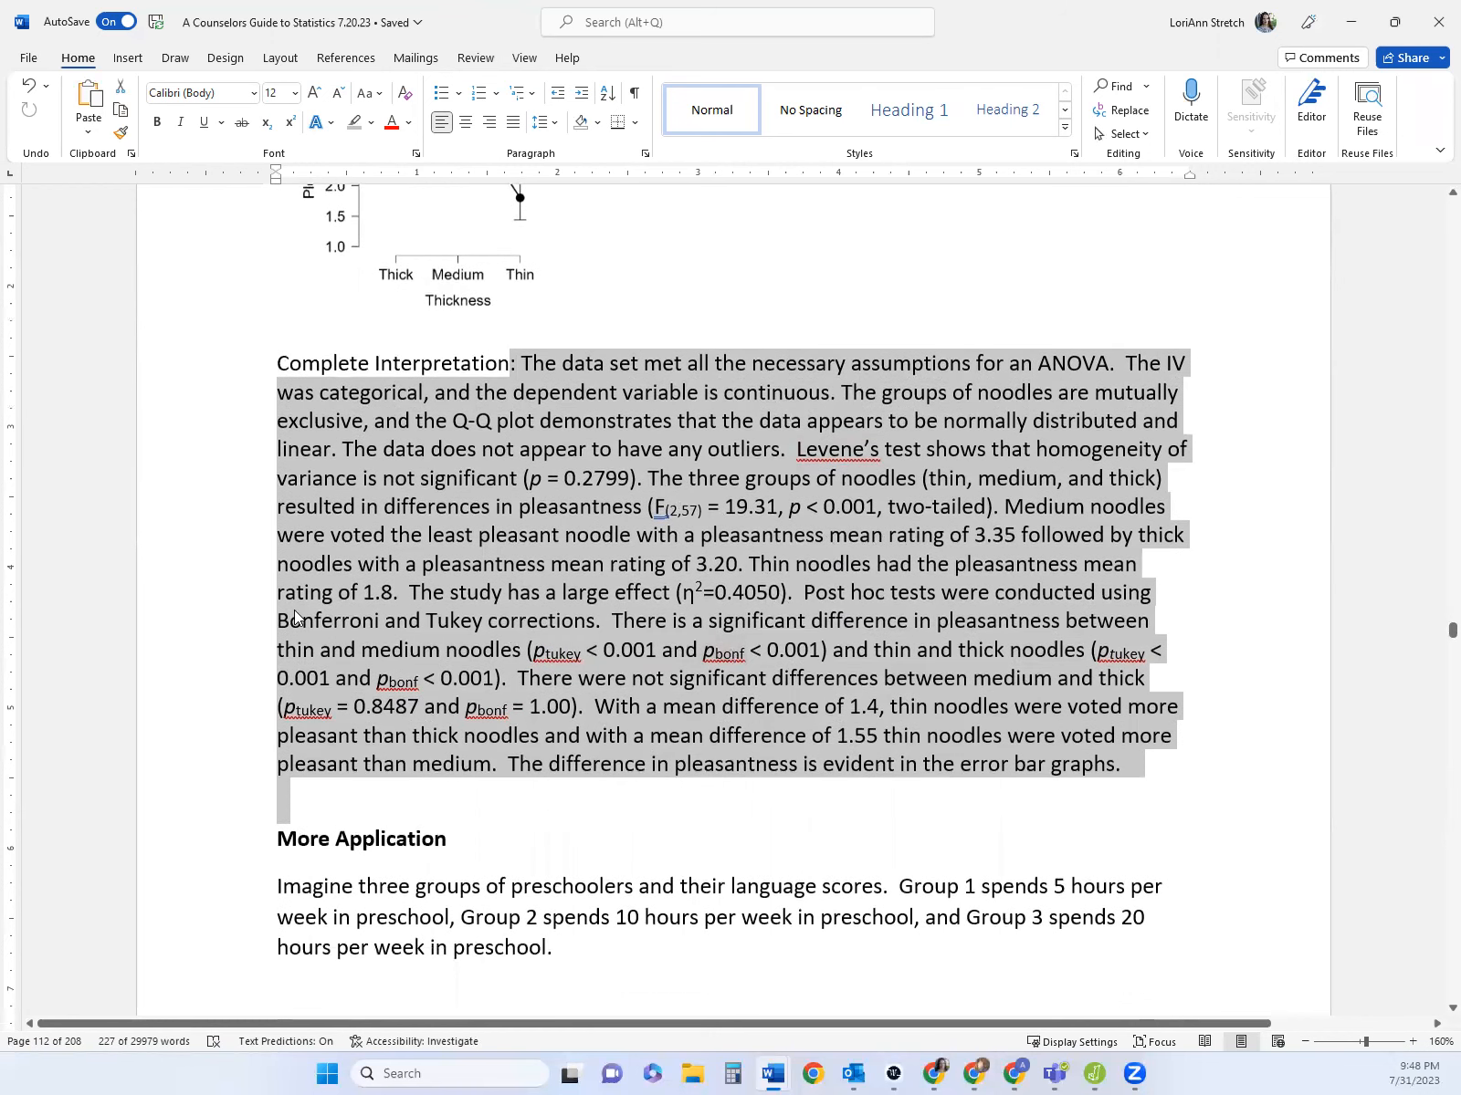